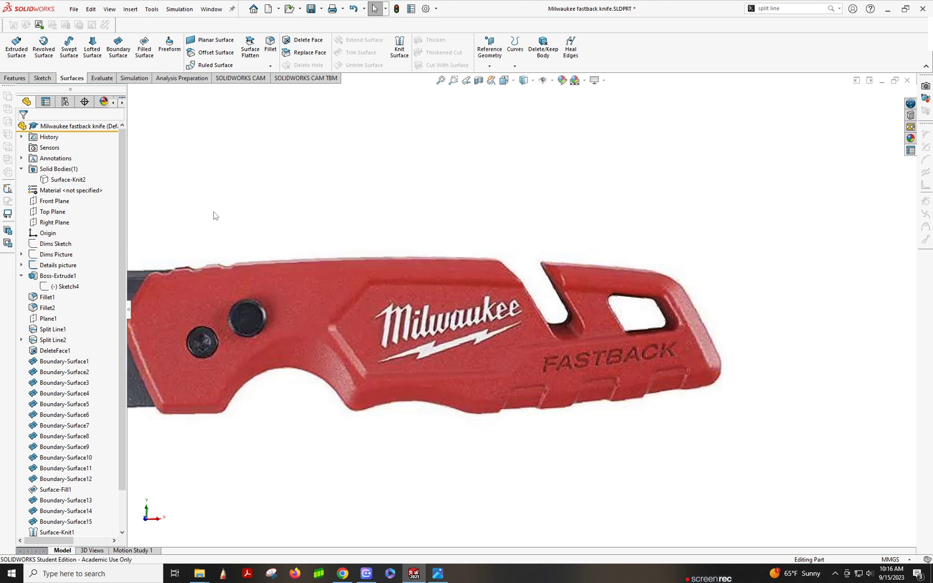
{"action": "left_click", "coordinate": [57, 201]}
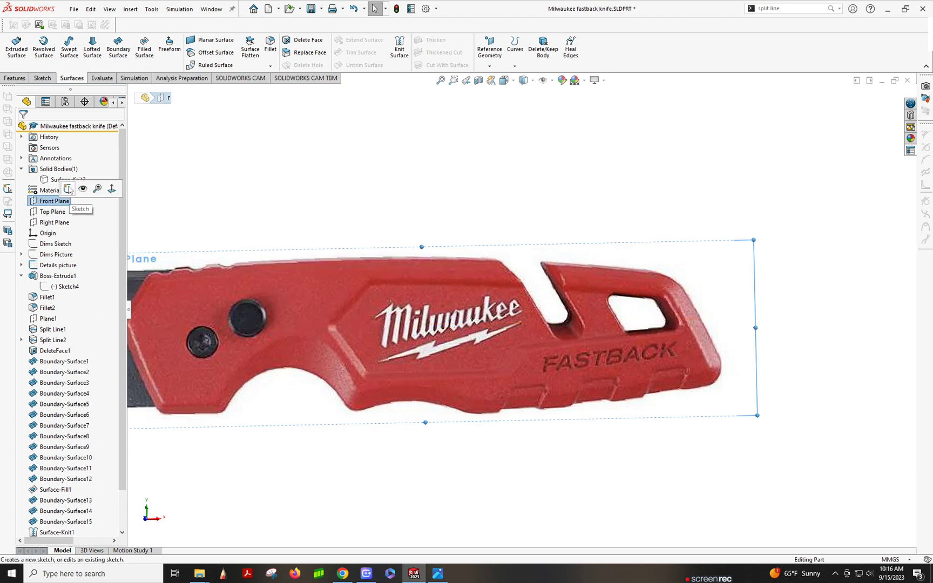
{"action": "left_click", "coordinate": [323, 194]}
{"action": "key", "text": "ctrl+1"}
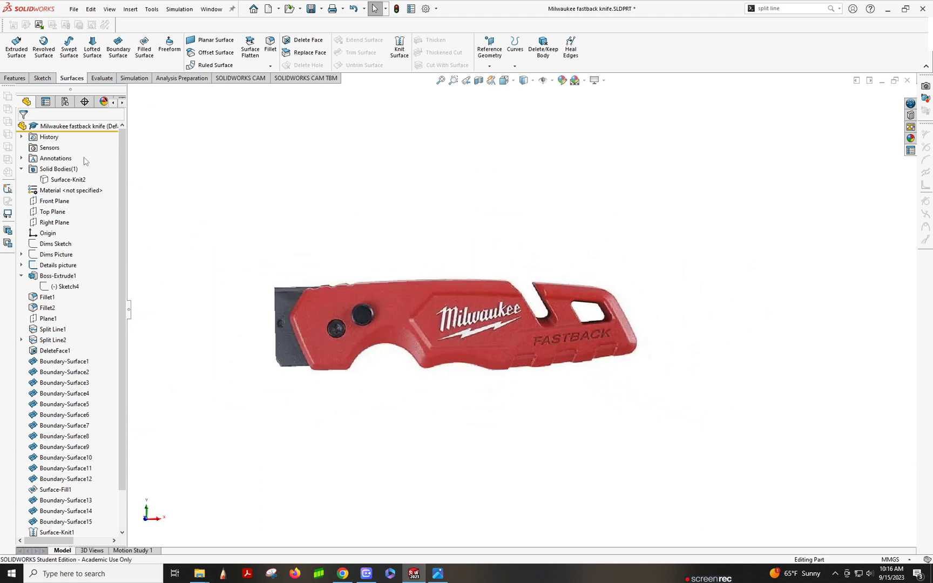
- Show the hidden solid body of the knife handle over the reference picture
{"action": "left_click", "coordinate": [57, 181]}
{"action": "left_click", "coordinate": [64, 169]}
{"action": "left_click", "coordinate": [378, 209]}
- Offset the handle's large flat side face by 1 mm, with the direction reversed into the body
{"action": "middle_click_drag", "start_coordinate": [476, 323], "coordinate": [518, 325]}
{"action": "left_click", "coordinate": [532, 321]}
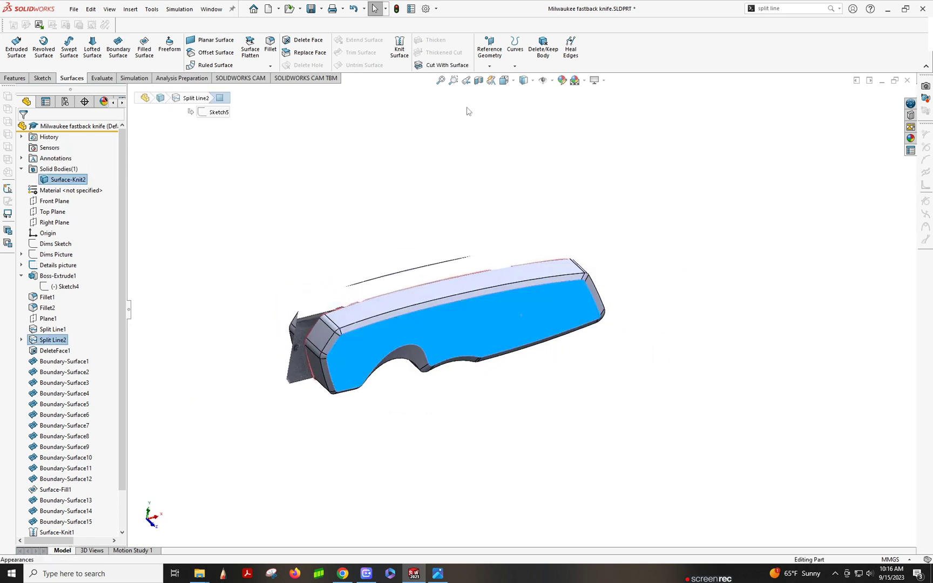
{"action": "left_click", "coordinate": [209, 53]}
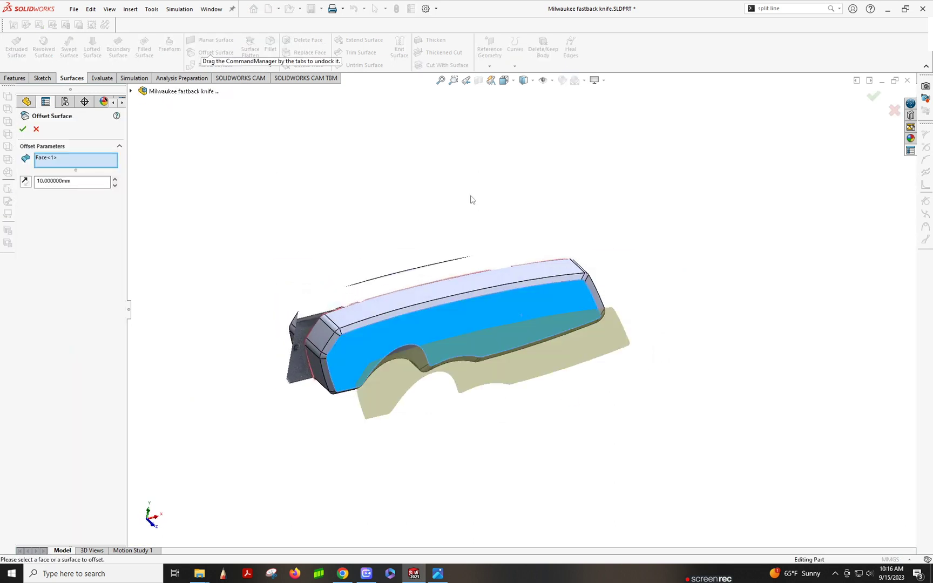
{"action": "left_click", "coordinate": [91, 182]}
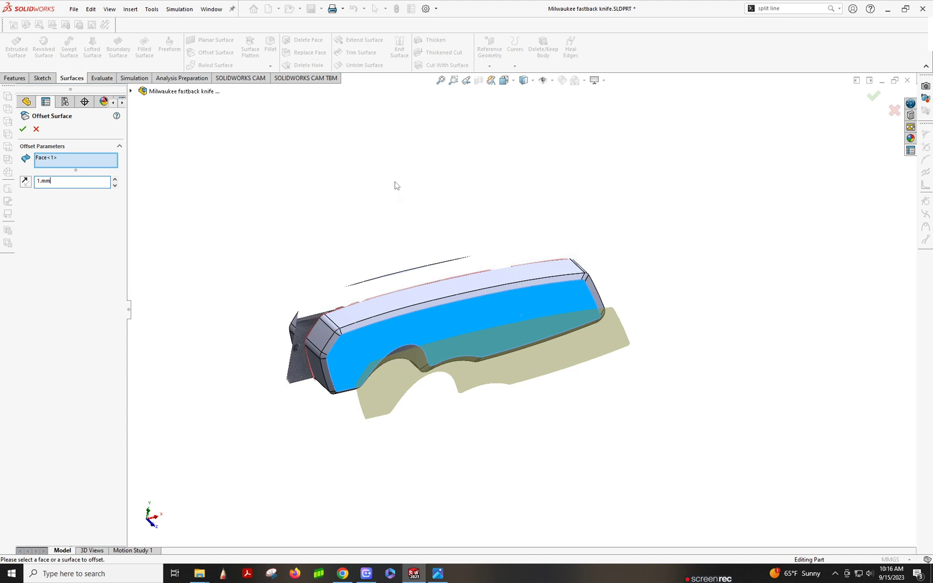
{"action": "key", "text": "Return"}
{"action": "left_click", "coordinate": [25, 182]}
{"action": "left_click", "coordinate": [23, 129]}
- Hide the solid handle body to inspect the 1 mm offset surface inside it, and show the body again
{"action": "scroll", "coordinate": [504, 279], "scroll_direction": "down", "scroll_amount": 2}
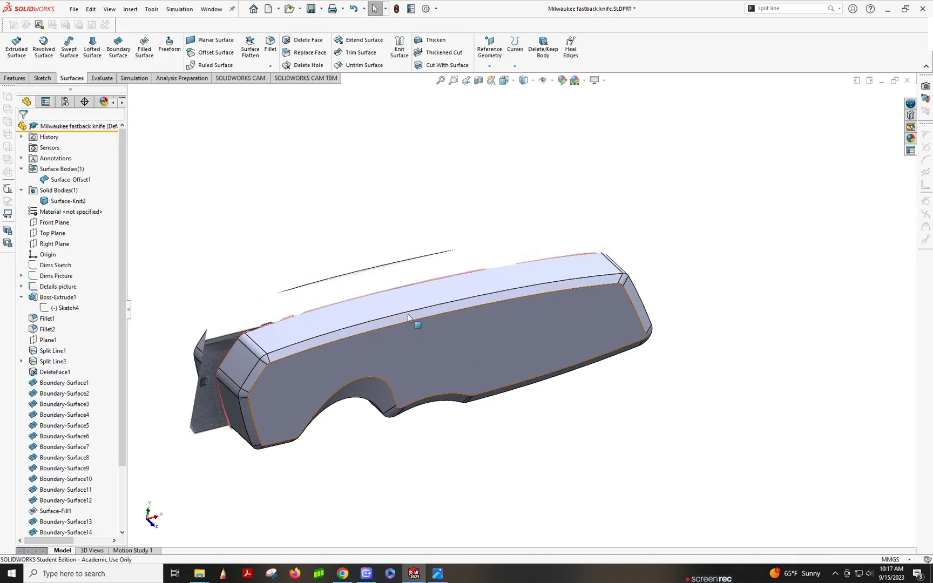
{"action": "left_click", "coordinate": [60, 203]}
{"action": "left_click", "coordinate": [60, 190]}
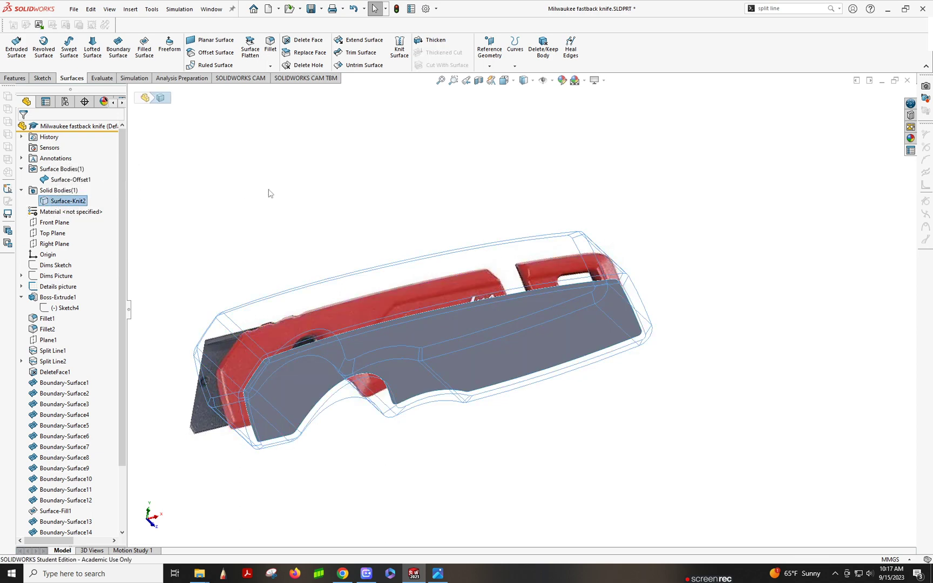
{"action": "left_click", "coordinate": [270, 193]}
{"action": "left_click", "coordinate": [67, 200]}
{"action": "left_click", "coordinate": [80, 185]}
{"action": "left_click", "coordinate": [552, 248]}
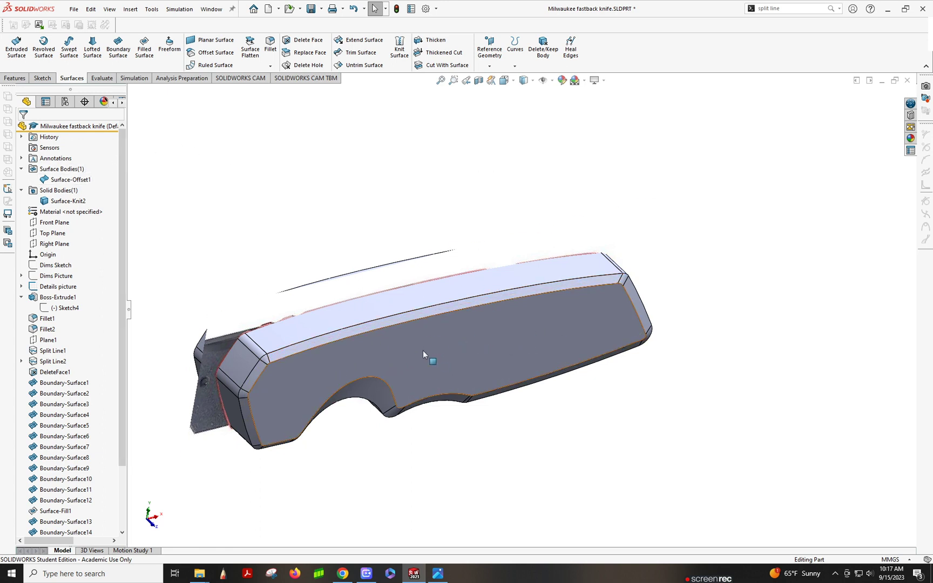
{"action": "left_click", "coordinate": [204, 55]}
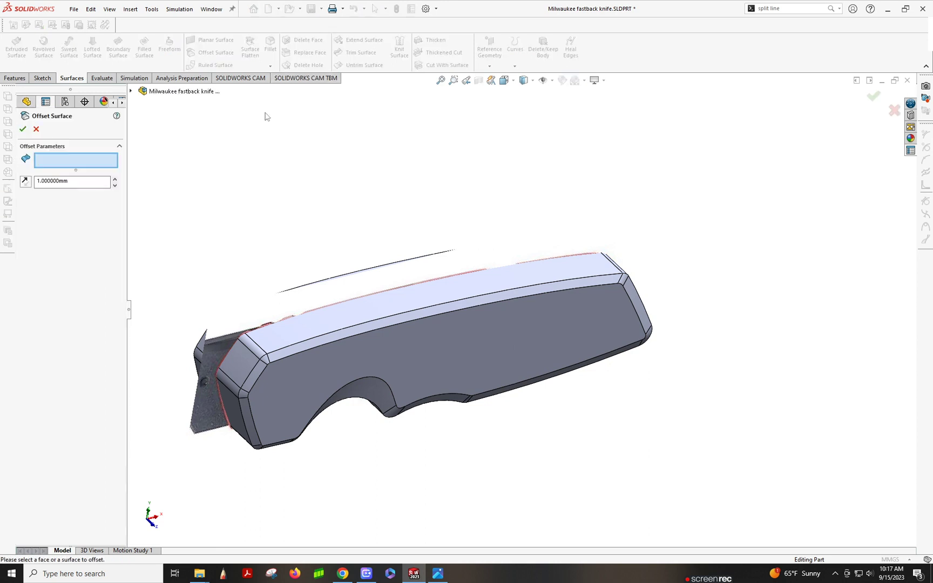
{"action": "left_click", "coordinate": [412, 355]}
{"action": "left_click_drag", "start_coordinate": [92, 181], "coordinate": [1, 184]}
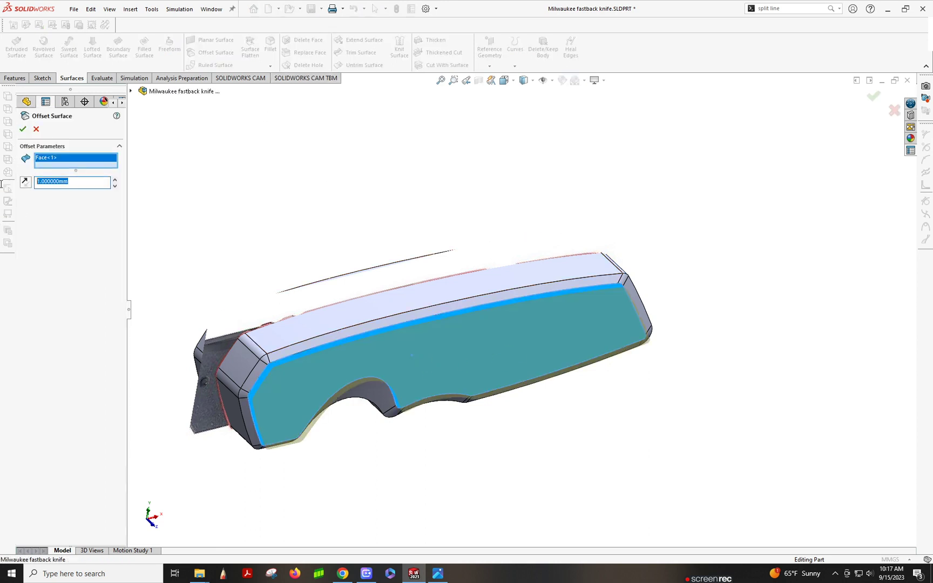
{"action": "left_click", "coordinate": [36, 129]}
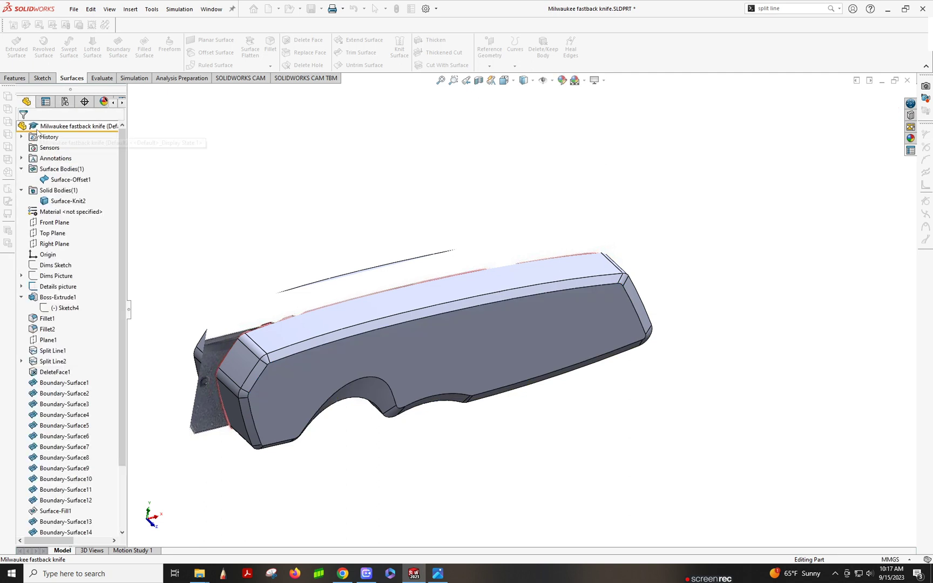
- Copy the handle's large flat side face as a surface using a 0 mm offset
{"action": "left_click", "coordinate": [204, 55]}
{"action": "double_click", "coordinate": [94, 184]}
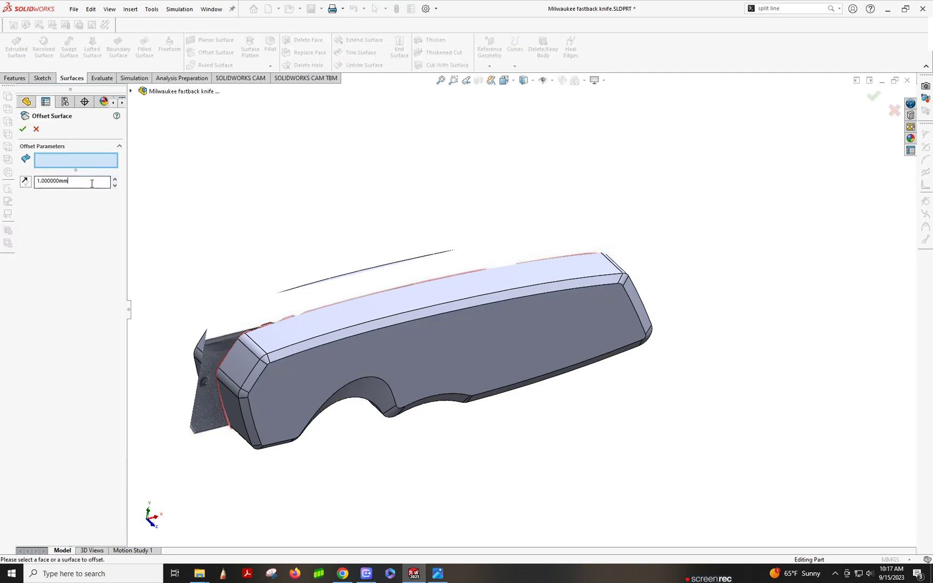
{"action": "type", "text": "0"}
{"action": "left_click", "coordinate": [512, 350]}
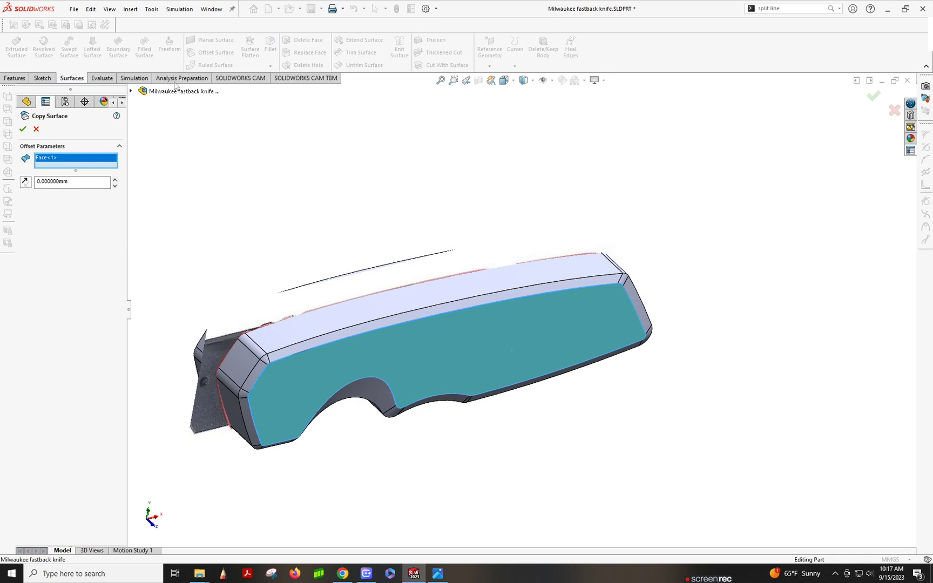
{"action": "left_click", "coordinate": [23, 129]}
- Hide the solid handle body and both offset surface bodies, leaving only the reference picture in view
{"action": "left_click", "coordinate": [294, 325]}
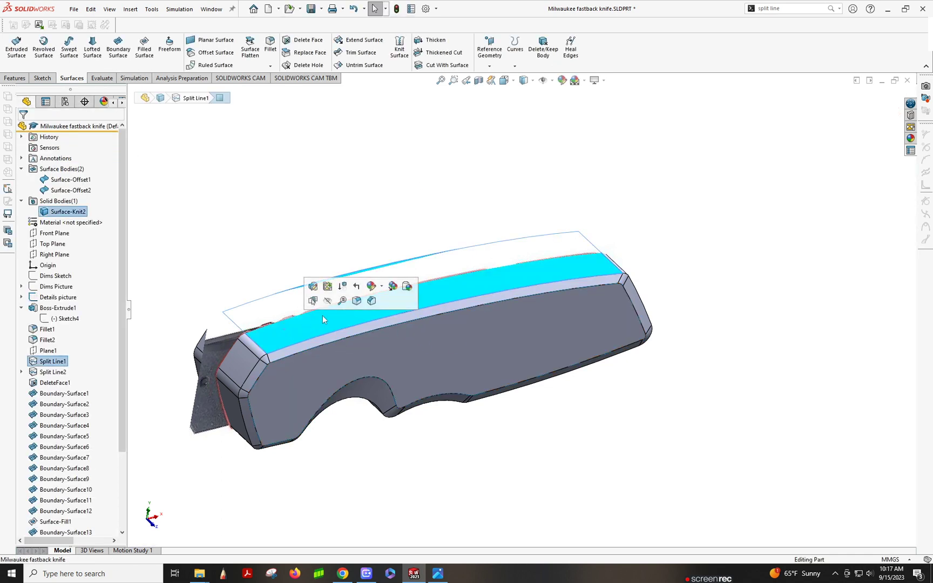
{"action": "left_click", "coordinate": [370, 300]}
{"action": "middle_click_drag", "start_coordinate": [465, 302], "coordinate": [391, 360]}
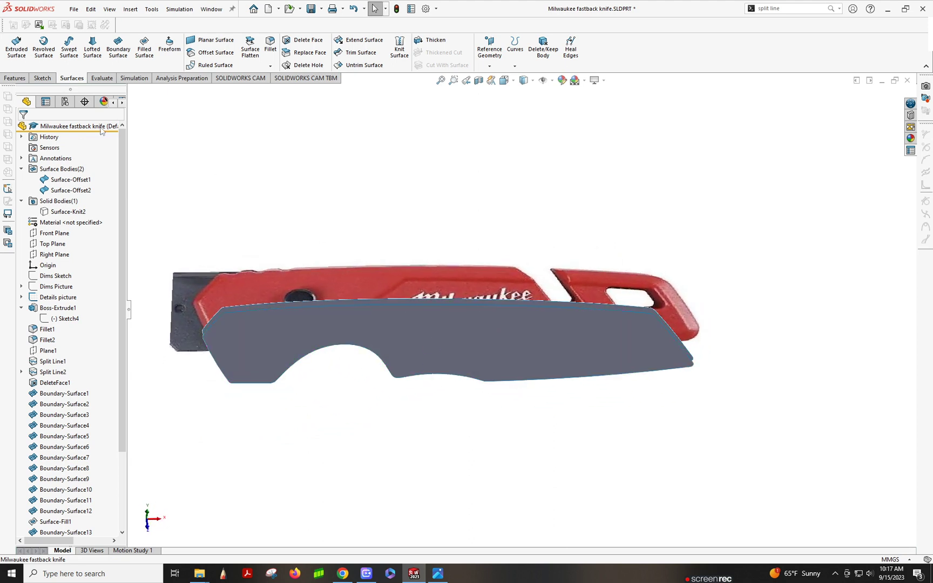
{"action": "left_click", "coordinate": [61, 169]}
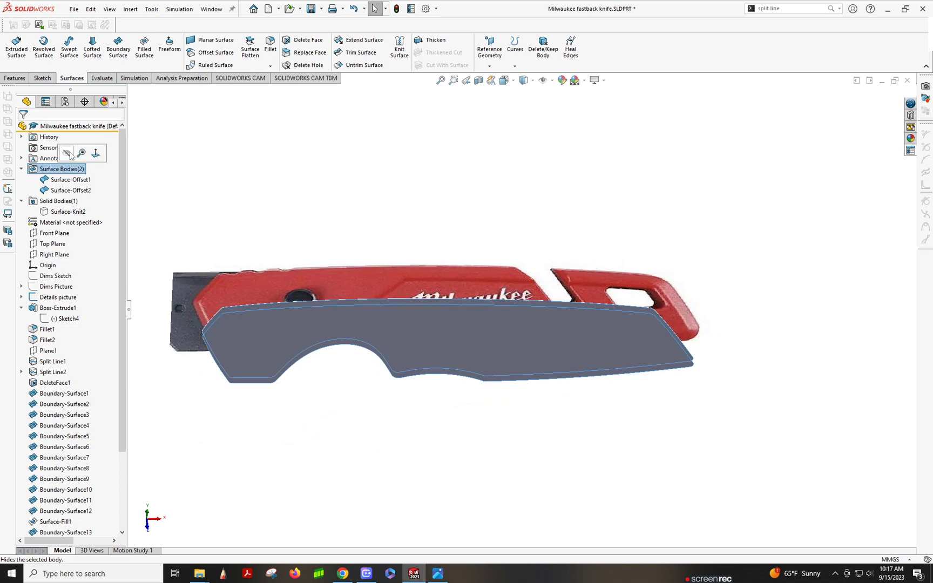
{"action": "left_click", "coordinate": [70, 156]}
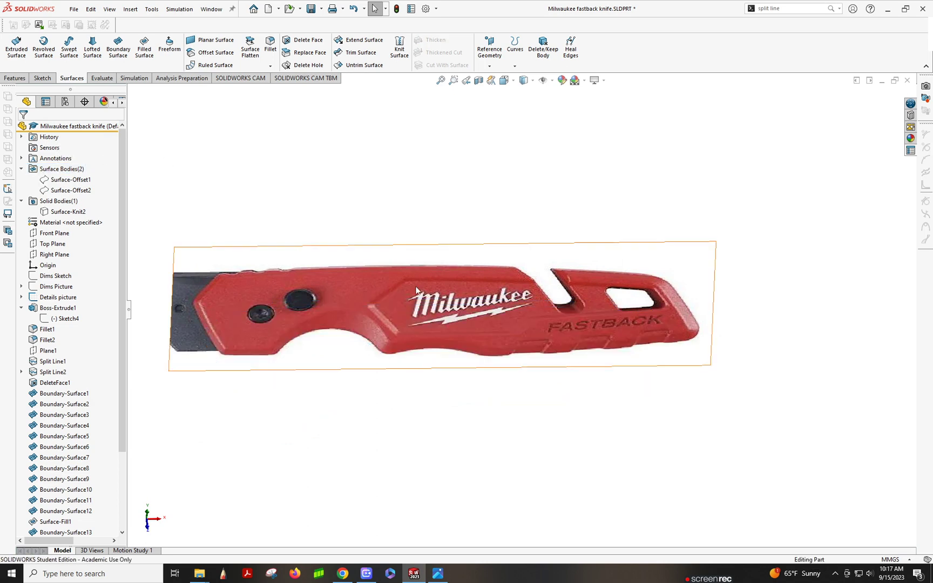
- Open a new sketch on the Front Plane in the front view
{"action": "left_click", "coordinate": [510, 82]}
{"action": "left_click", "coordinate": [401, 412]}
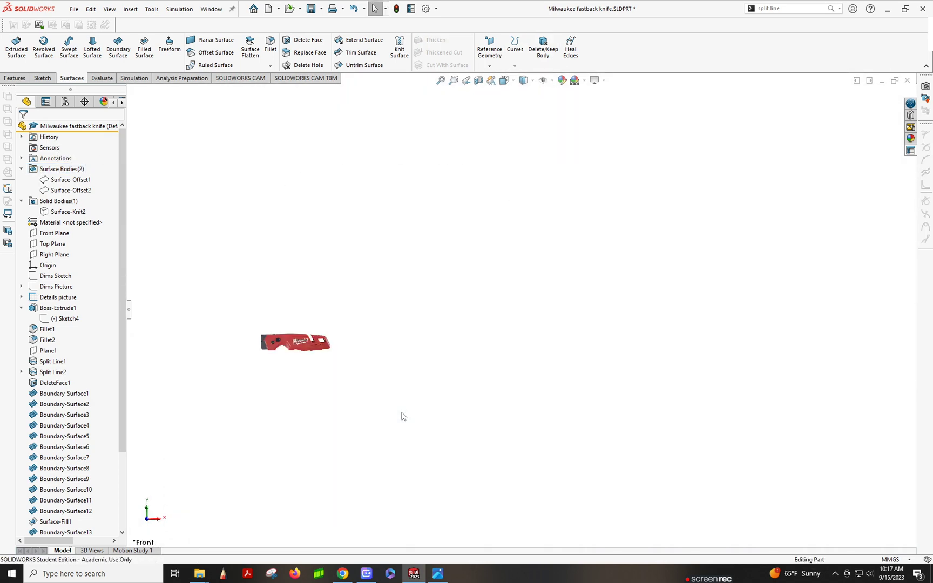
{"action": "scroll", "coordinate": [364, 302], "scroll_direction": "down", "scroll_amount": 5}
{"action": "scroll", "coordinate": [321, 305], "scroll_direction": "down", "scroll_amount": 3}
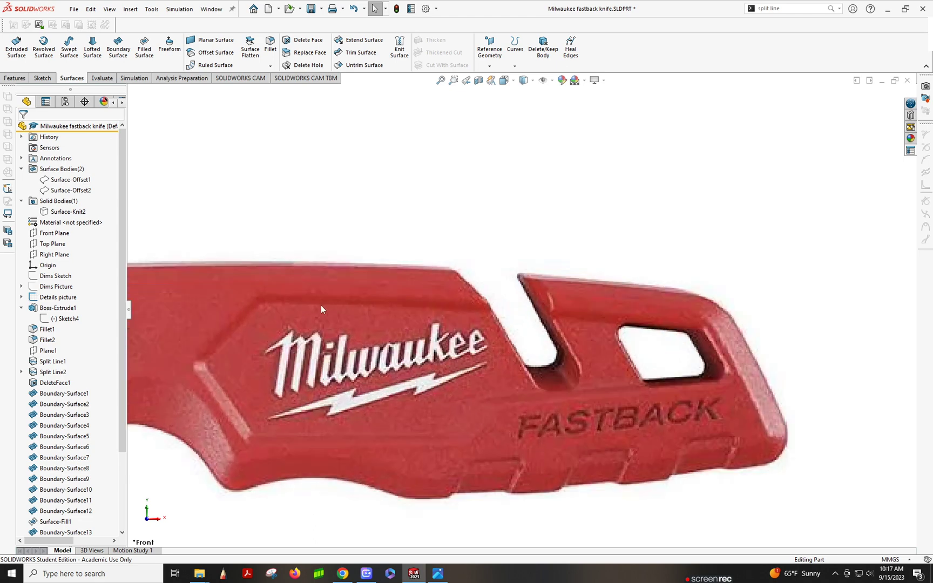
{"action": "left_click", "coordinate": [48, 236]}
{"action": "left_click", "coordinate": [55, 217]}
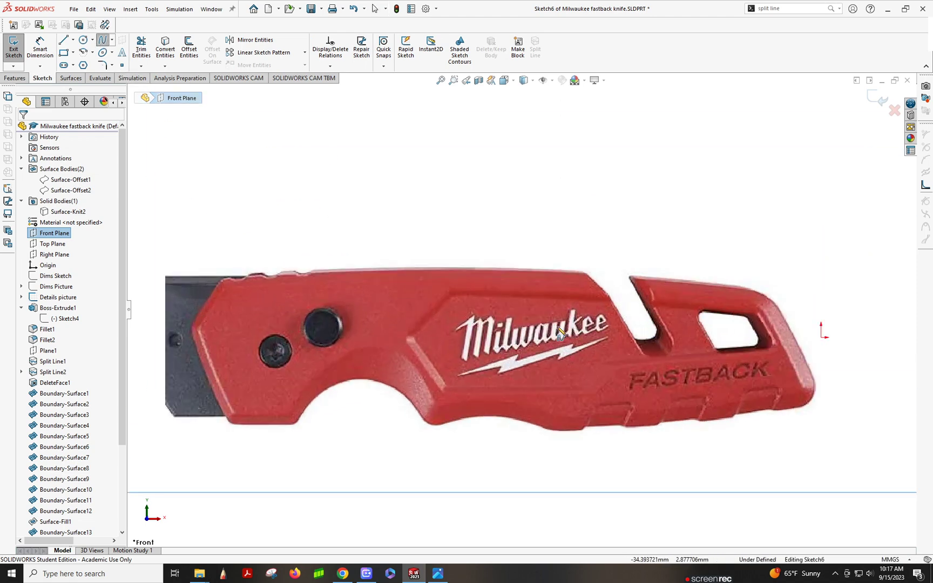
- Sketch a spline about 32 mm long from the logo panel's upper front corner past the rear cutout, and bow it slightly to follow the panel edge
{"action": "scroll", "coordinate": [521, 303], "scroll_direction": "down", "scroll_amount": 3}
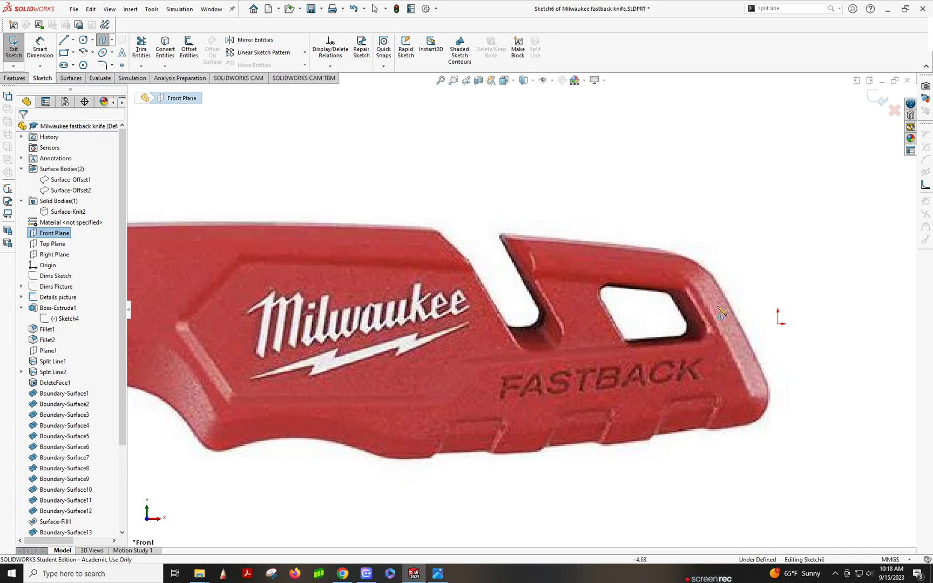
{"action": "left_click", "coordinate": [242, 255]}
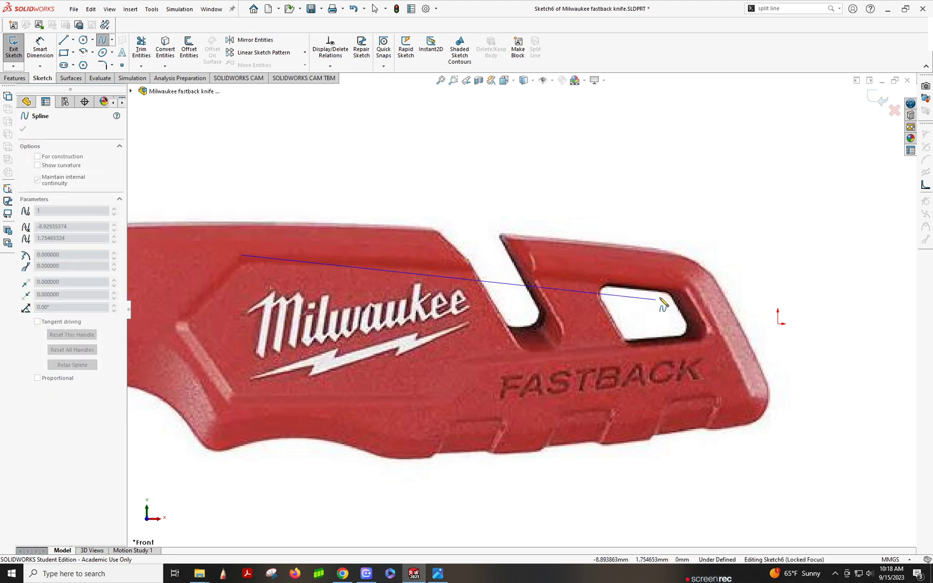
{"action": "scroll", "coordinate": [664, 300], "scroll_direction": "down", "scroll_amount": 1}
{"action": "scroll", "coordinate": [664, 301], "scroll_direction": "down", "scroll_amount": 1}
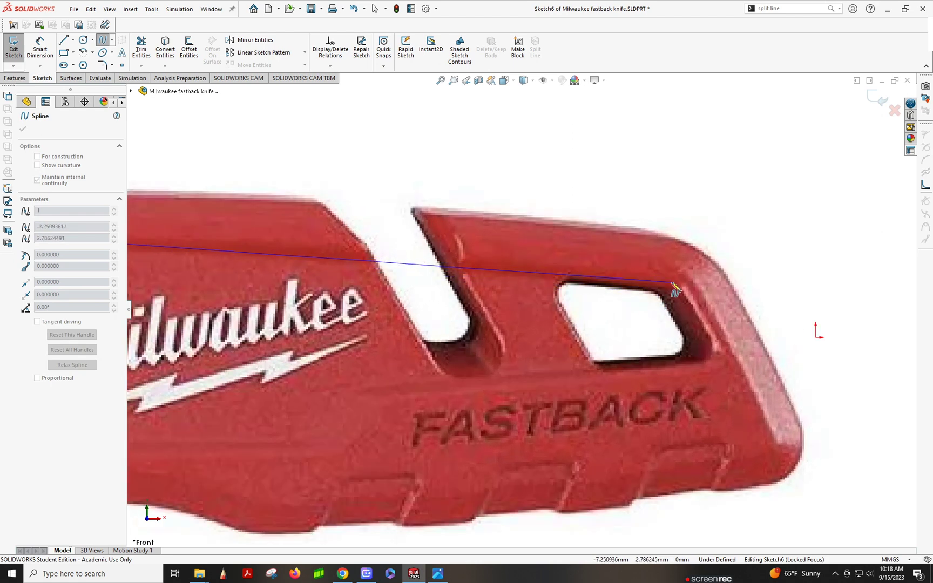
{"action": "left_click", "coordinate": [679, 279]}
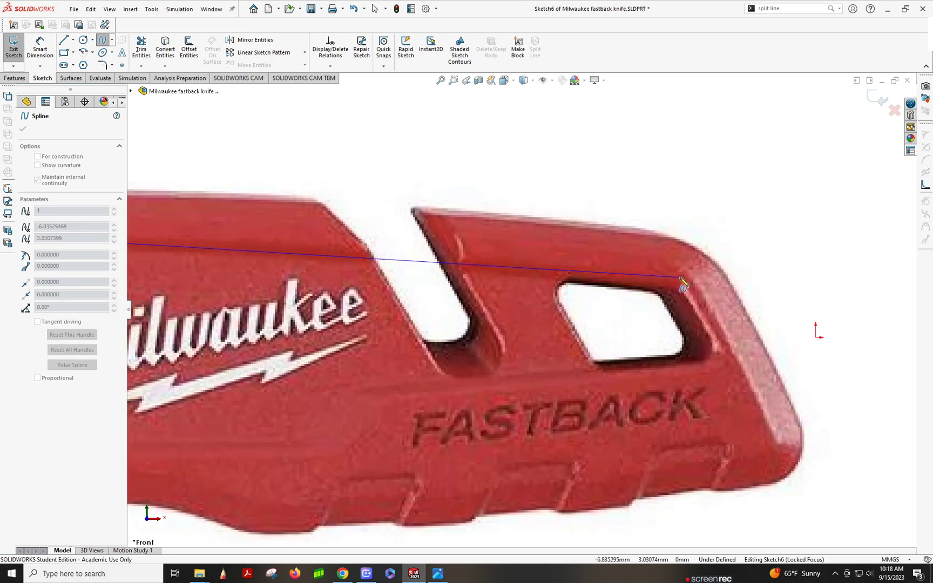
{"action": "key", "text": "Escape"}
{"action": "scroll", "coordinate": [521, 309], "scroll_direction": "up", "scroll_amount": 3}
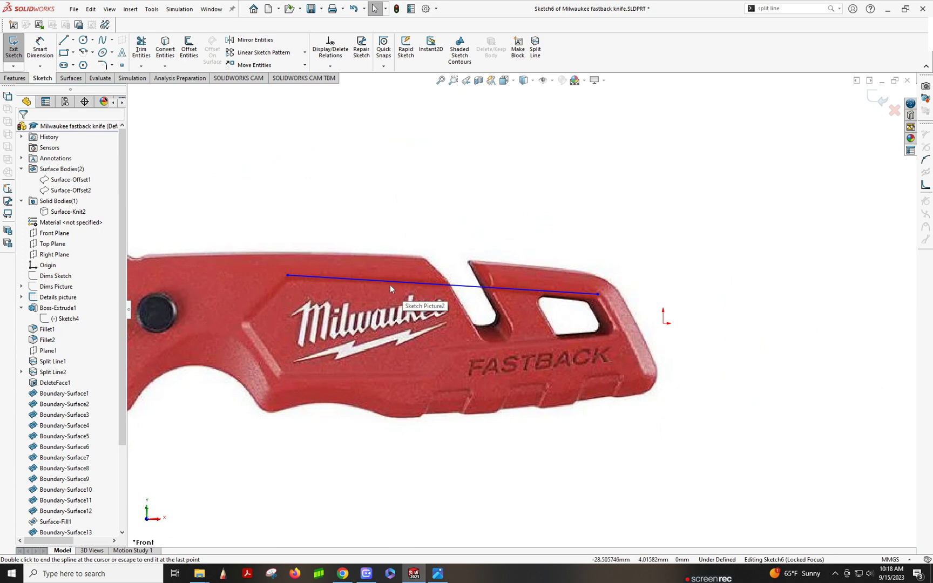
{"action": "left_click", "coordinate": [390, 282]}
{"action": "left_click_drag", "start_coordinate": [413, 283], "coordinate": [412, 279]}
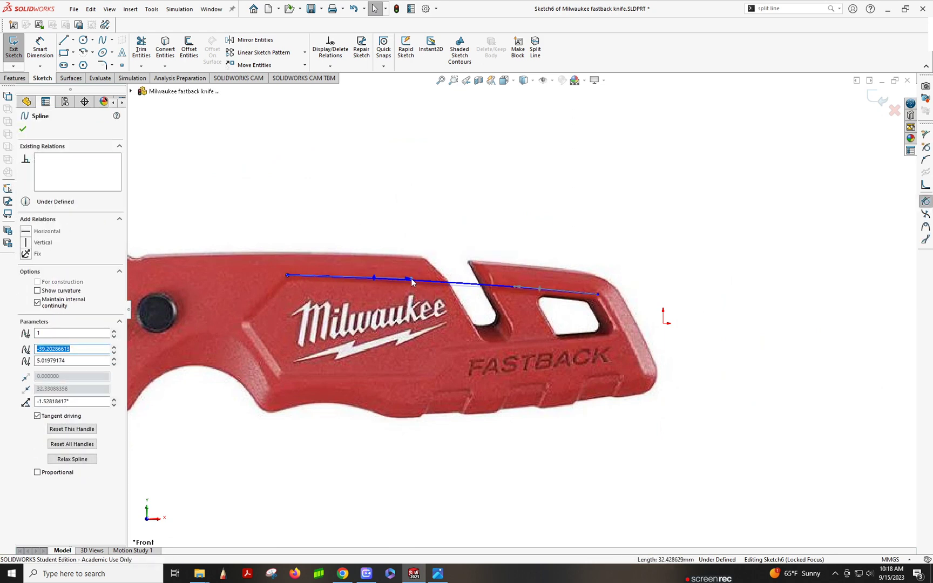
- Sketch a two-point spline from the upper spline's front end down to the logo panel's foremost corner
{"action": "left_click", "coordinate": [103, 40]}
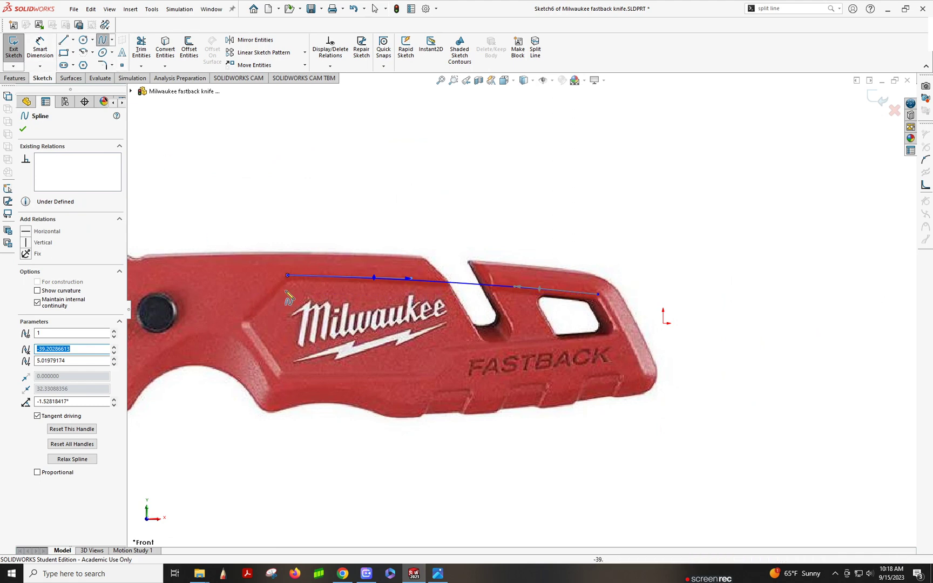
{"action": "left_click", "coordinate": [287, 275]}
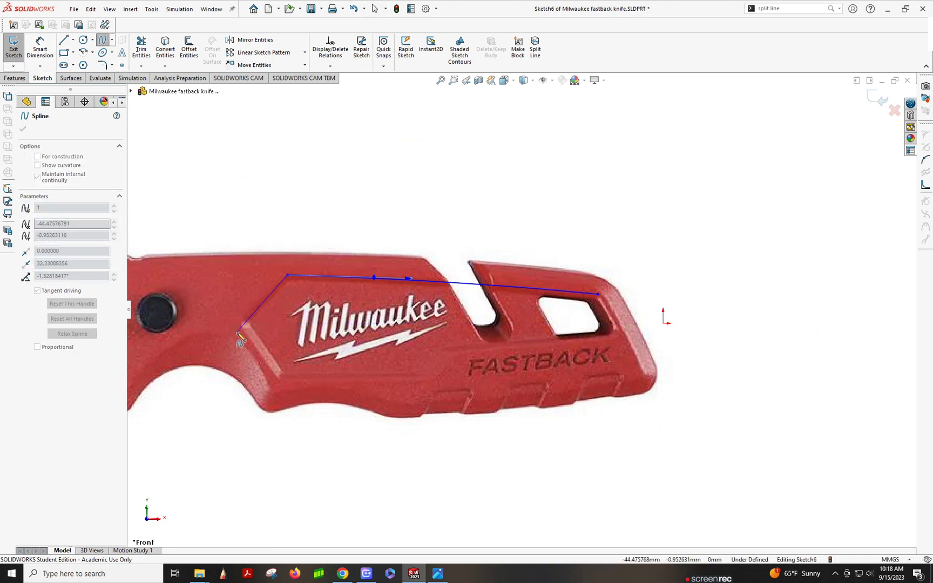
{"action": "scroll", "coordinate": [246, 324], "scroll_direction": "down", "scroll_amount": 3}
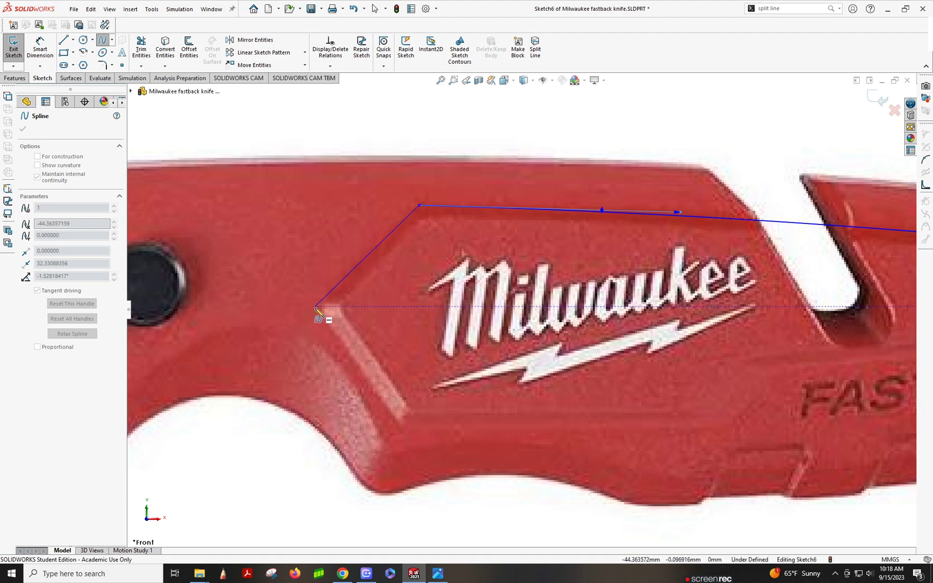
{"action": "left_click", "coordinate": [315, 306]}
{"action": "key", "text": "Escape"}
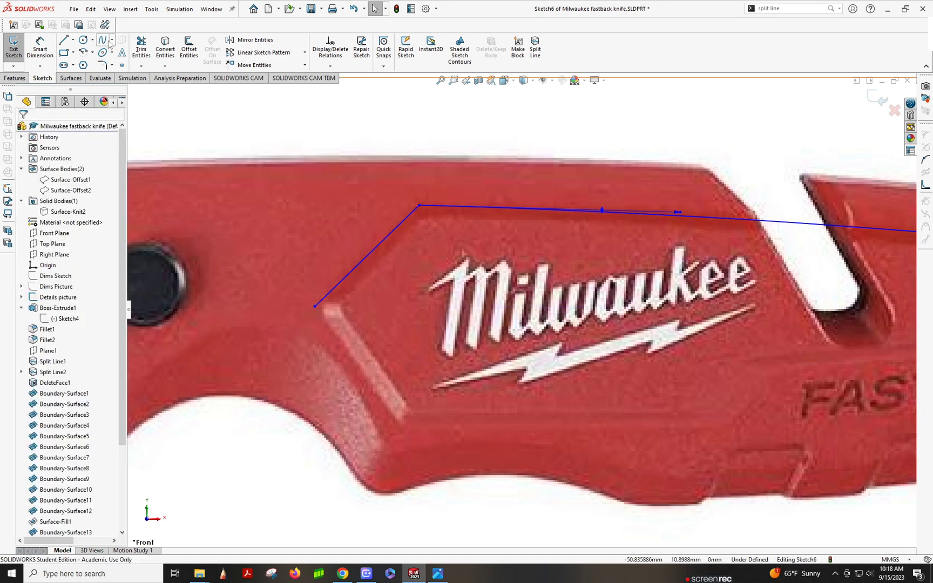
- Sketch a two-point spline from the panel's foremost corner along its slanted front edge to the lower front corner
{"action": "left_click", "coordinate": [108, 48]}
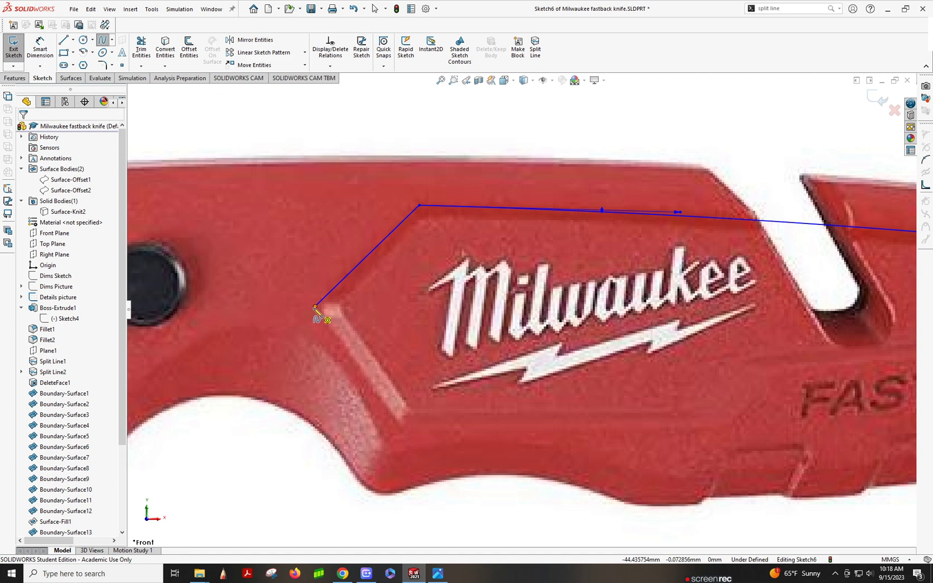
{"action": "left_click", "coordinate": [315, 306]}
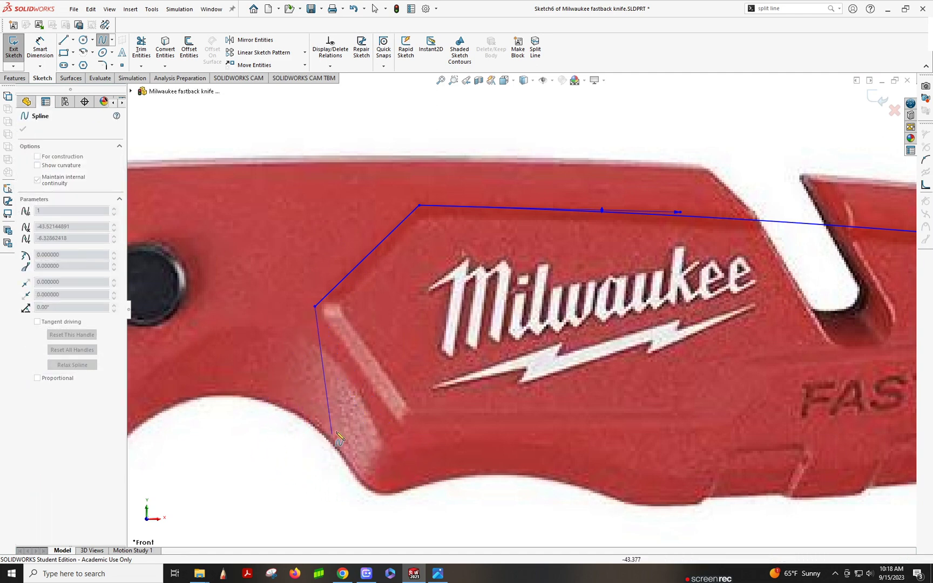
{"action": "double_click", "coordinate": [404, 433]}
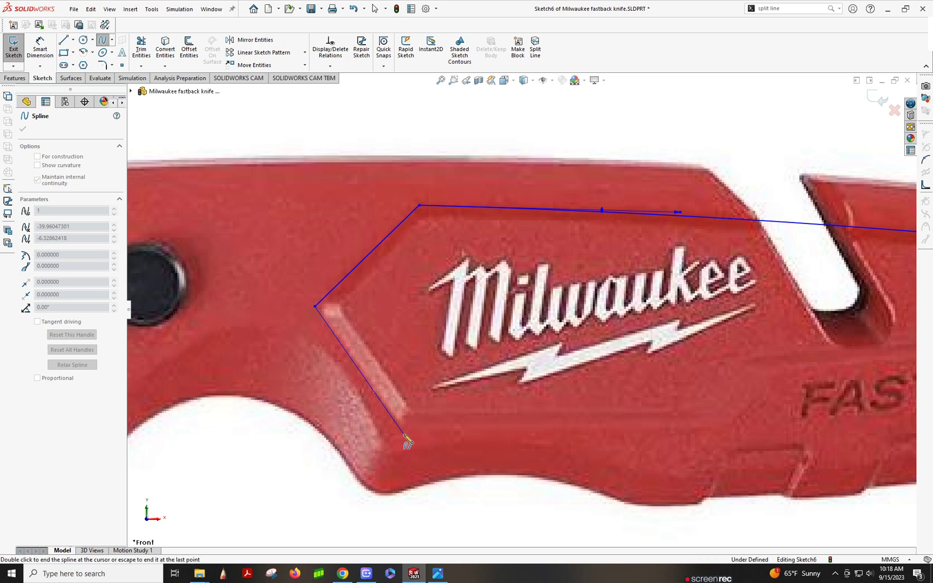
{"action": "key", "text": "Escape"}
- Sketch a spline from the panel's lower front corner along its lower edge to below the end of the Milwaukee logo
{"action": "left_click", "coordinate": [103, 40]}
{"action": "left_click", "coordinate": [404, 433]}
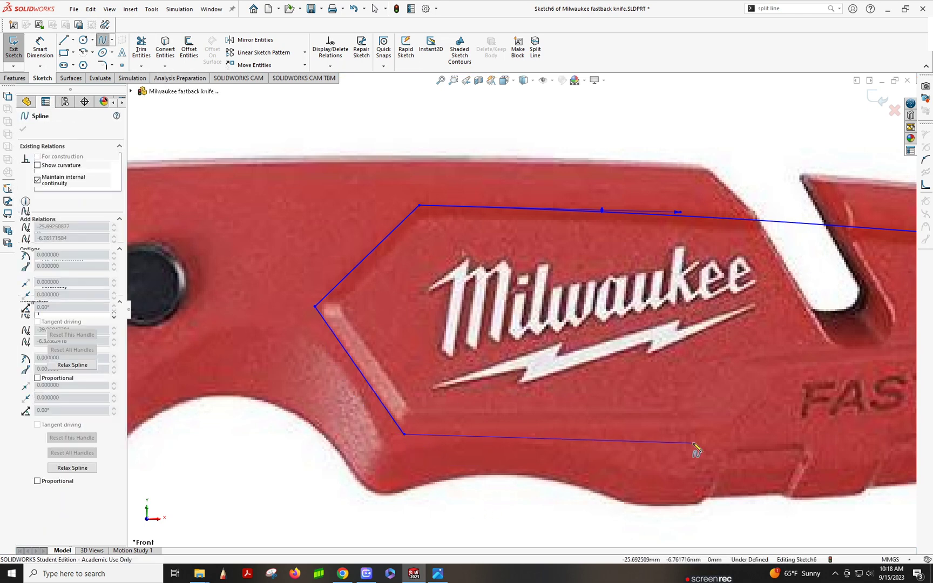
{"action": "double_click", "coordinate": [731, 430]}
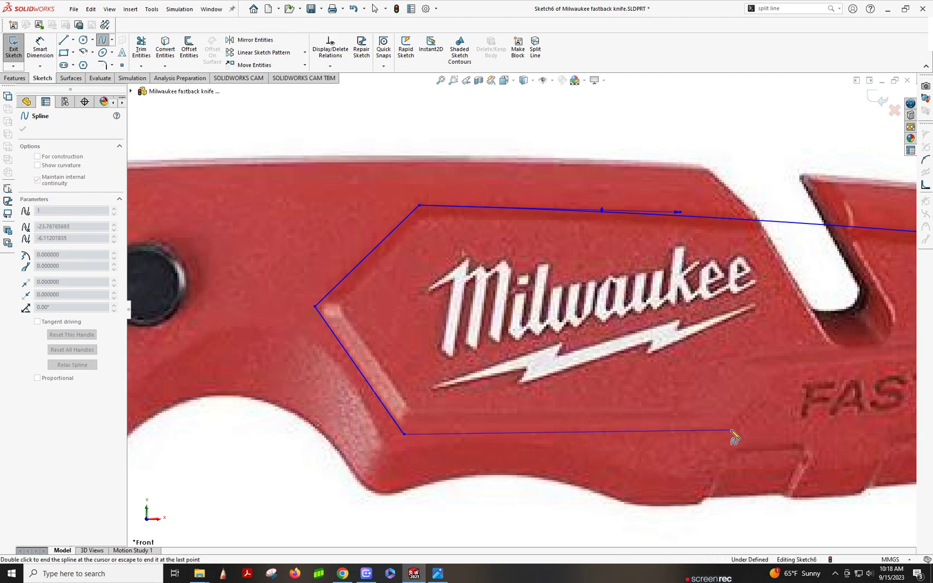
- Sketch a two-point spline from the rear end of the lower edge, slanting up to the corner just ahead of the FASTBACK lettering
{"action": "key", "text": "Escape"}
{"action": "left_click", "coordinate": [103, 41]}
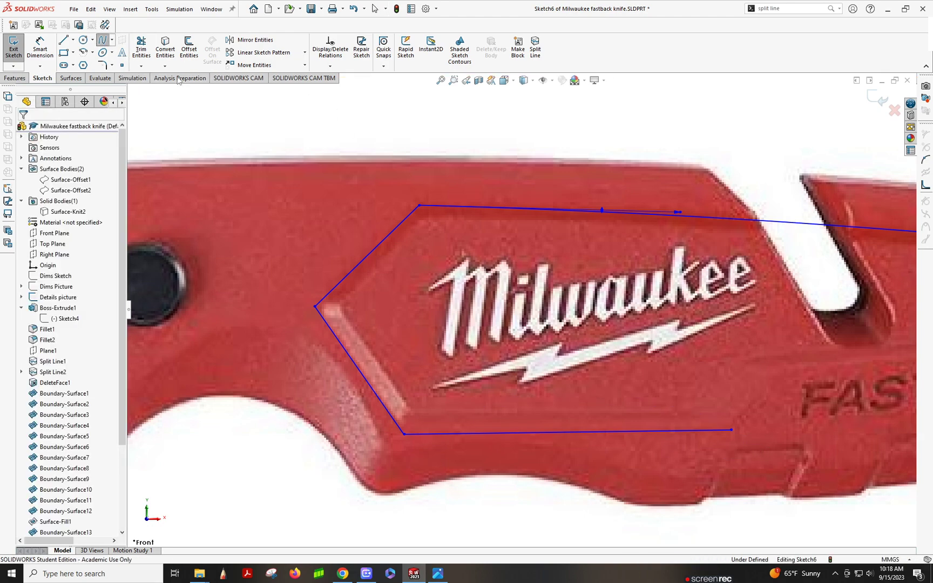
{"action": "scroll", "coordinate": [662, 405], "scroll_direction": "up", "scroll_amount": 3}
{"action": "scroll", "coordinate": [656, 354], "scroll_direction": "down", "scroll_amount": 6}
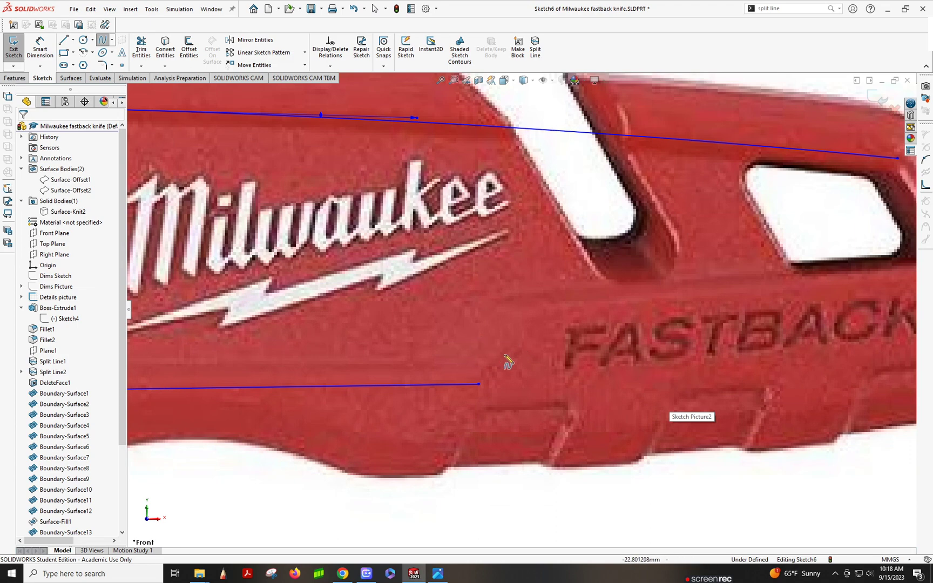
{"action": "scroll", "coordinate": [512, 350], "scroll_direction": "up", "scroll_amount": 5}
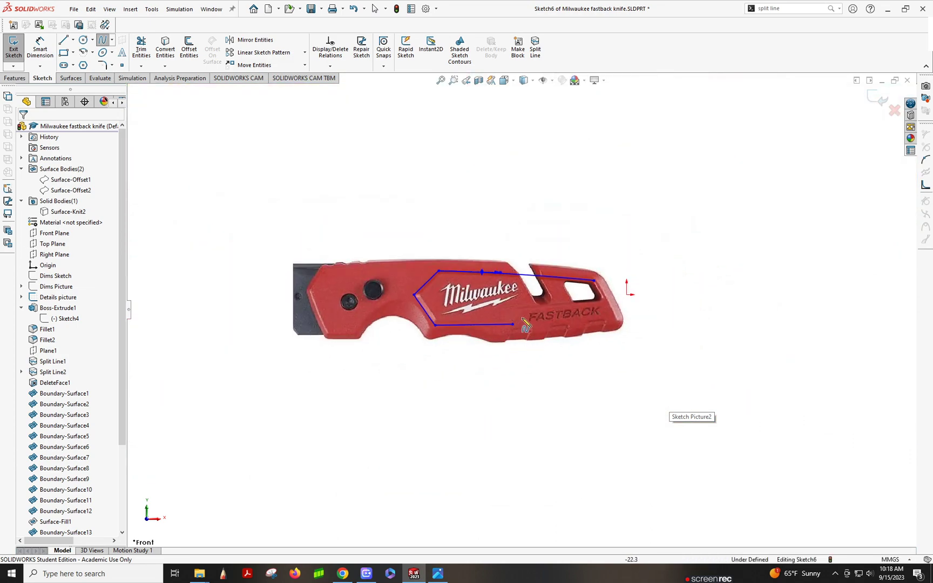
{"action": "scroll", "coordinate": [514, 325], "scroll_direction": "down", "scroll_amount": 5}
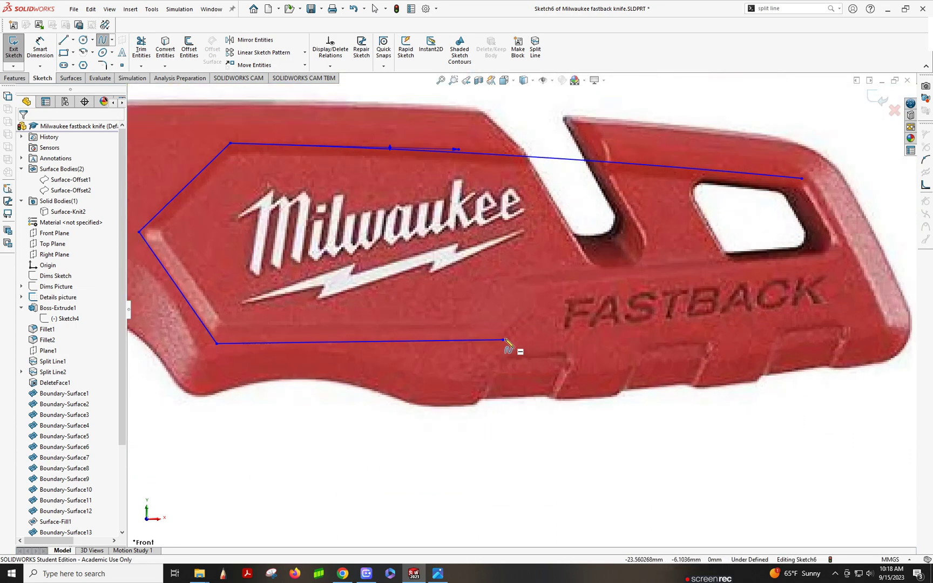
{"action": "left_click", "coordinate": [503, 340]}
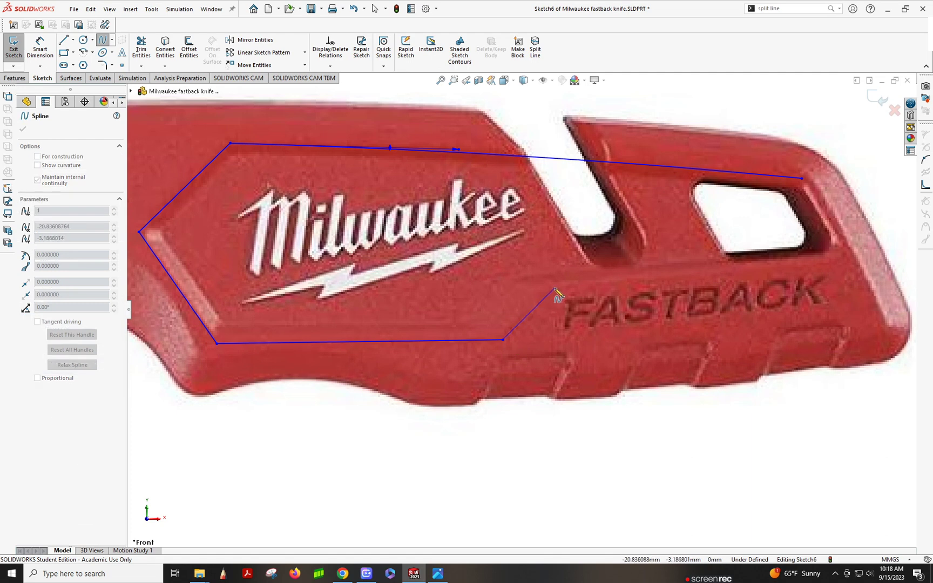
{"action": "double_click", "coordinate": [555, 289]}
{"action": "key", "text": "Escape"}
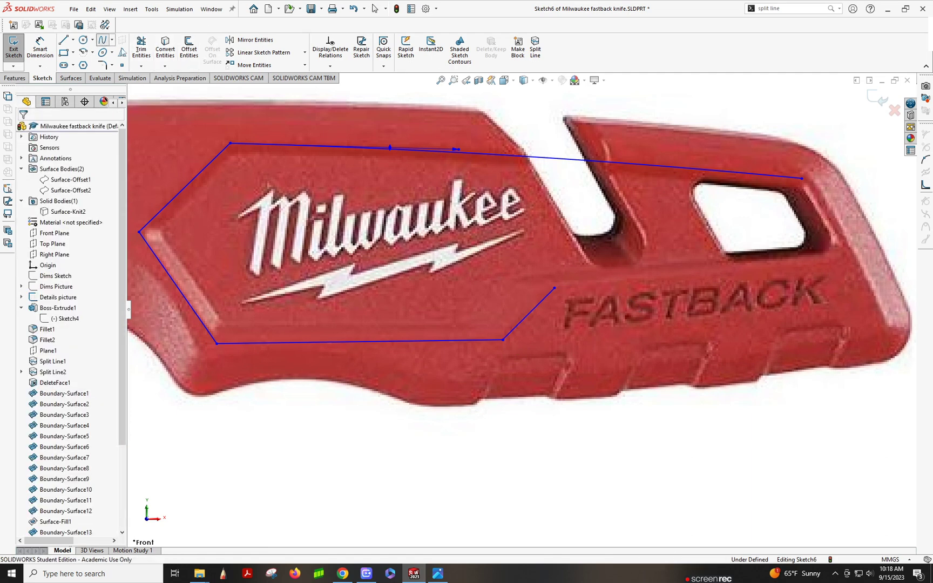
- Sketch a two-point spline from that corner along the ridge above the FASTBACK lettering to the panel's lower rear corner
{"action": "left_click", "coordinate": [555, 289]}
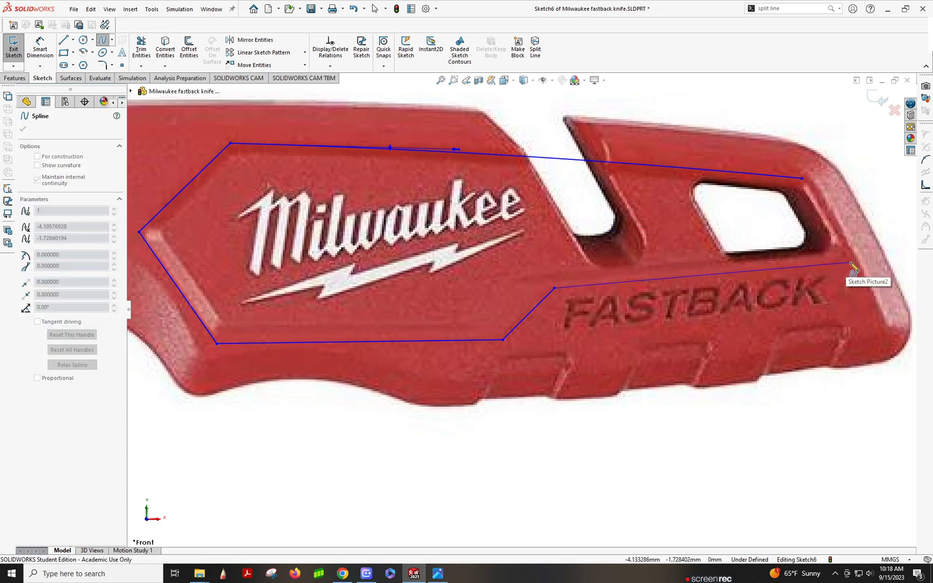
{"action": "double_click", "coordinate": [852, 263]}
{"action": "key", "text": "Escape"}
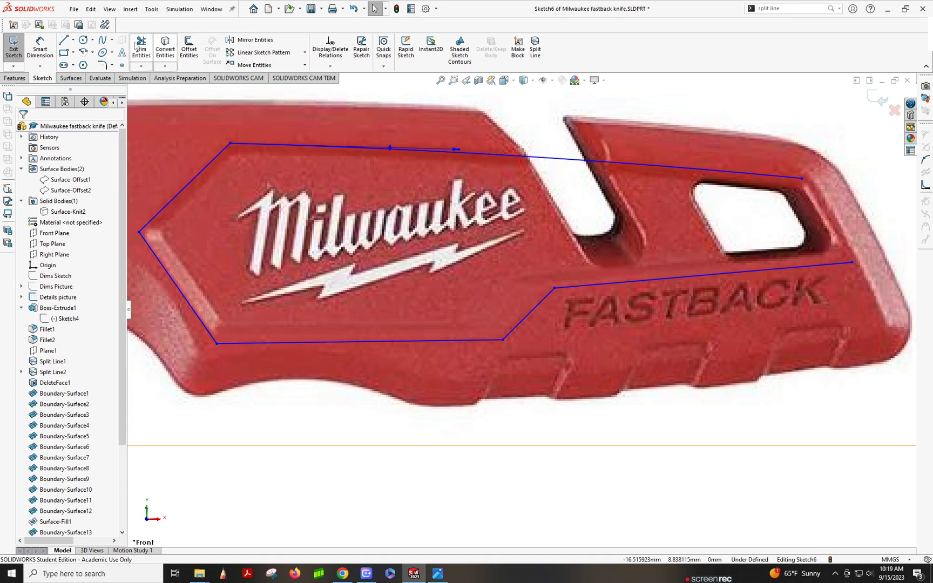
- Close the outline with a two-point spline from the upper spline's rear end down to the lower rear corner
{"action": "left_click", "coordinate": [108, 43]}
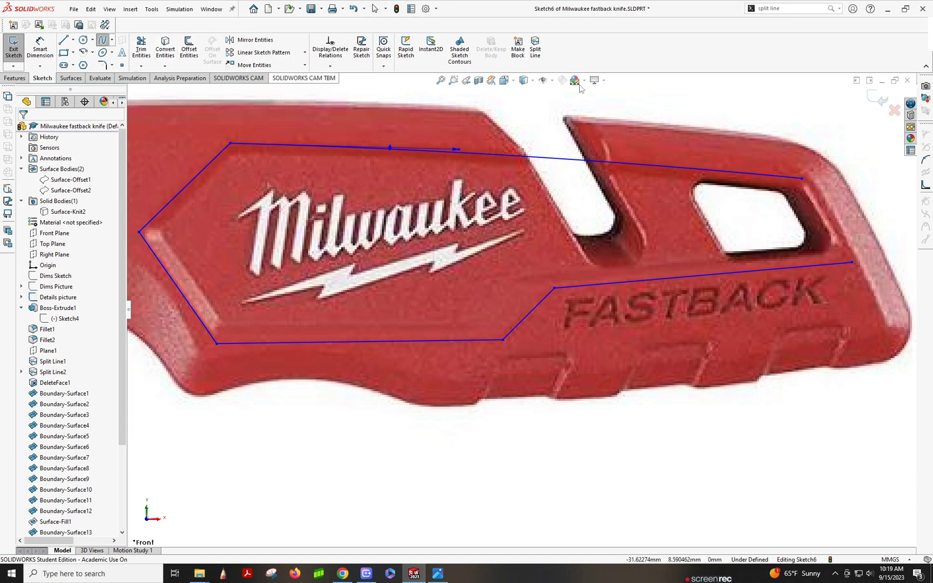
{"action": "left_click", "coordinate": [802, 178]}
{"action": "left_click", "coordinate": [852, 263]}
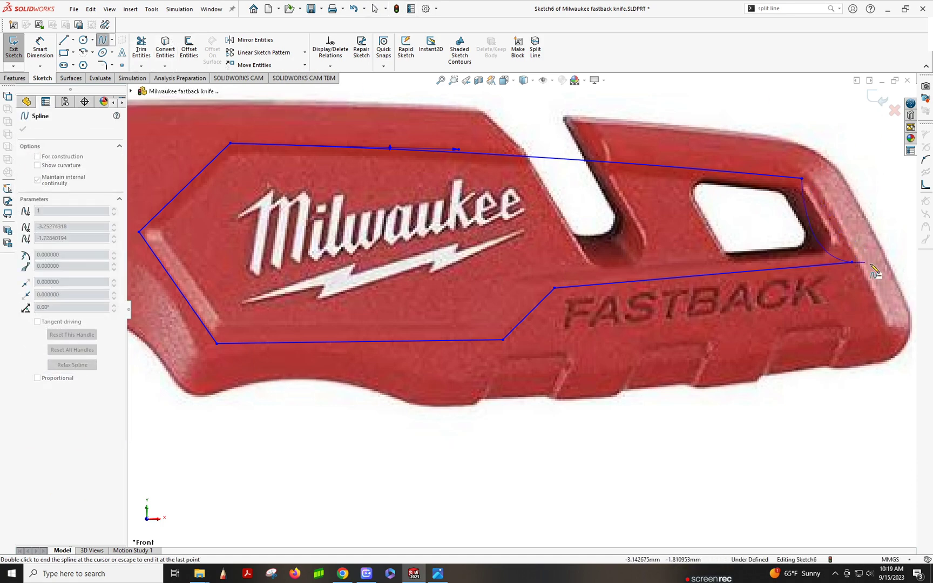
{"action": "scroll", "coordinate": [869, 265], "scroll_direction": "down", "scroll_amount": 3}
{"action": "double_click", "coordinate": [802, 295]}
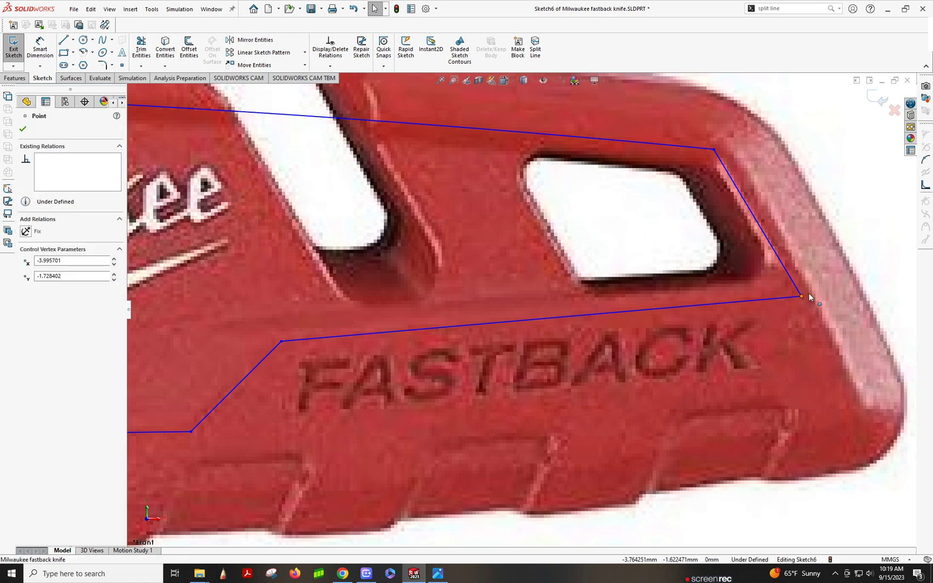
- Nudge the outline's lower rear corner to about X -4.05, Y -1.65 mm so the adjoining splines follow the panel edges
{"action": "left_click_drag", "start_coordinate": [778, 248], "coordinate": [768, 236]}
{"action": "left_click", "coordinate": [766, 234]}
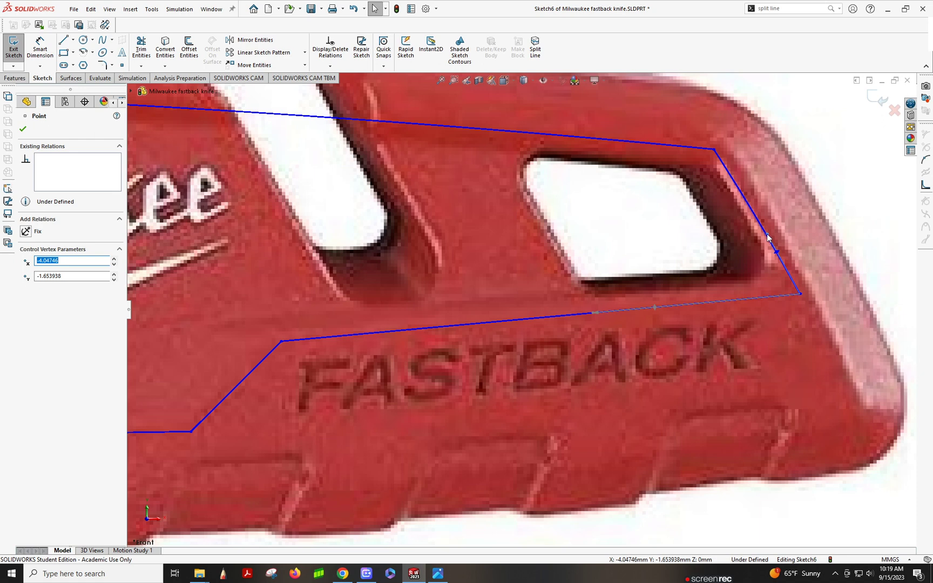
{"action": "left_click", "coordinate": [447, 326]}
{"action": "left_click", "coordinate": [492, 323]}
{"action": "left_click_drag", "start_coordinate": [492, 323], "coordinate": [488, 326]}
{"action": "scroll", "coordinate": [444, 365], "scroll_direction": "up", "scroll_amount": 3}
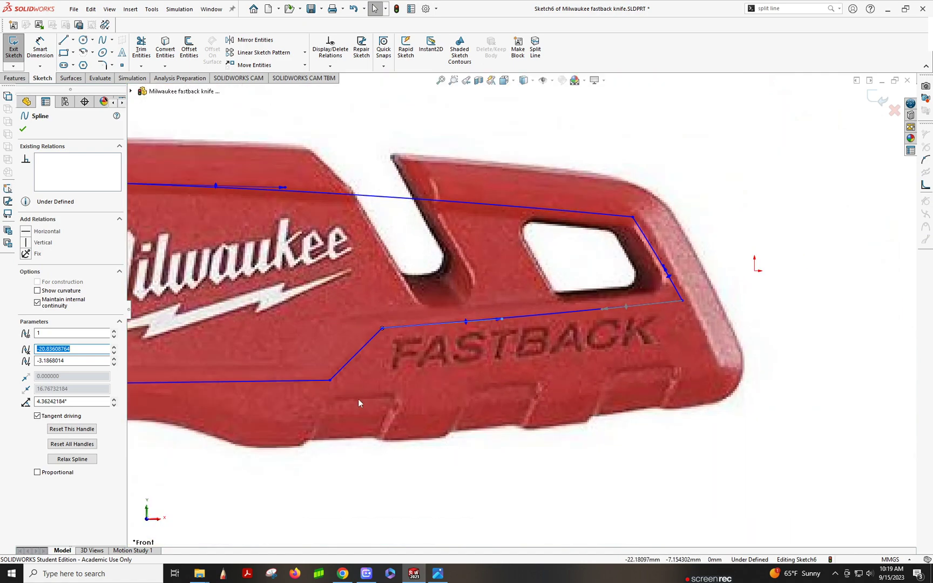
- Nudge the corner between the lower edge and the slanted rear segment to about X -23.94, Y -6.04 mm
{"action": "scroll", "coordinate": [349, 362], "scroll_direction": "down", "scroll_amount": 2}
{"action": "mouse_move", "coordinate": [331, 375]}
{"action": "left_mouse_down"}
{"action": "mouse_move", "coordinate": [318, 374]}
{"action": "mouse_move", "coordinate": [328, 372]}
{"action": "left_mouse_up"}
{"action": "middle_click_drag", "start_coordinate": [341, 333], "coordinate": [407, 331], "text": "ctrl"}
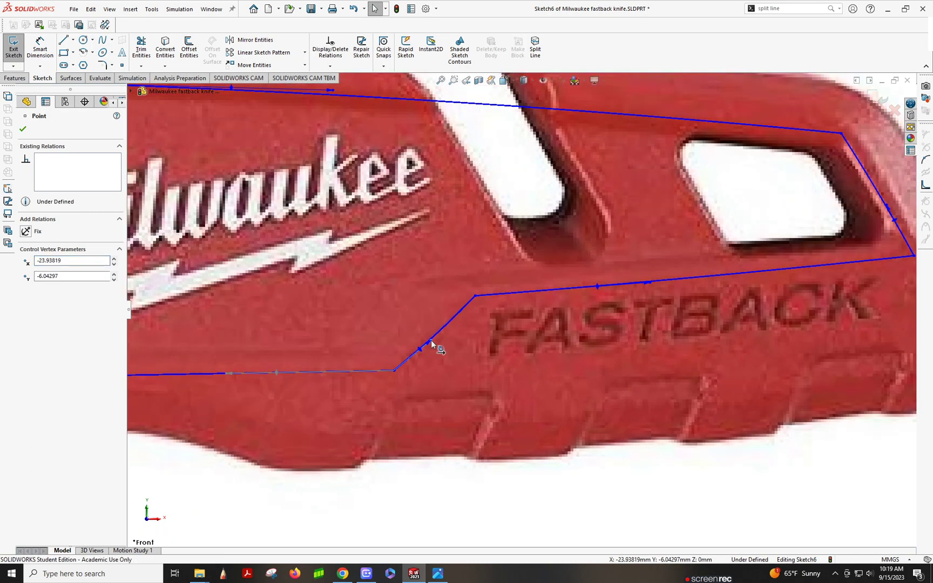
{"action": "left_click", "coordinate": [427, 337]}
{"action": "scroll", "coordinate": [378, 357], "scroll_direction": "up", "scroll_amount": 3}
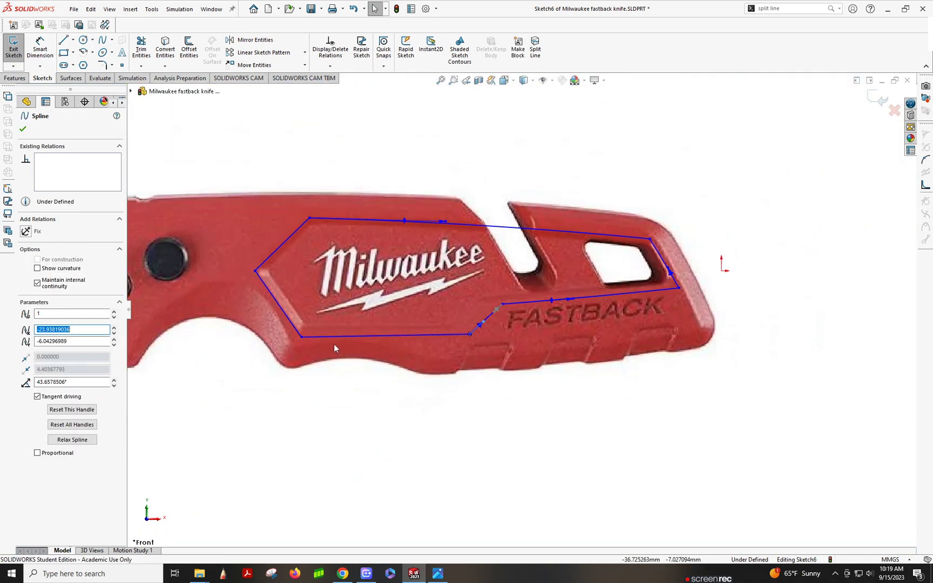
- Nudge the outline's upper rear corner above the rear cutout to about X -6.82, Y 3.04 mm
{"action": "scroll", "coordinate": [346, 337], "scroll_direction": "down", "scroll_amount": 3}
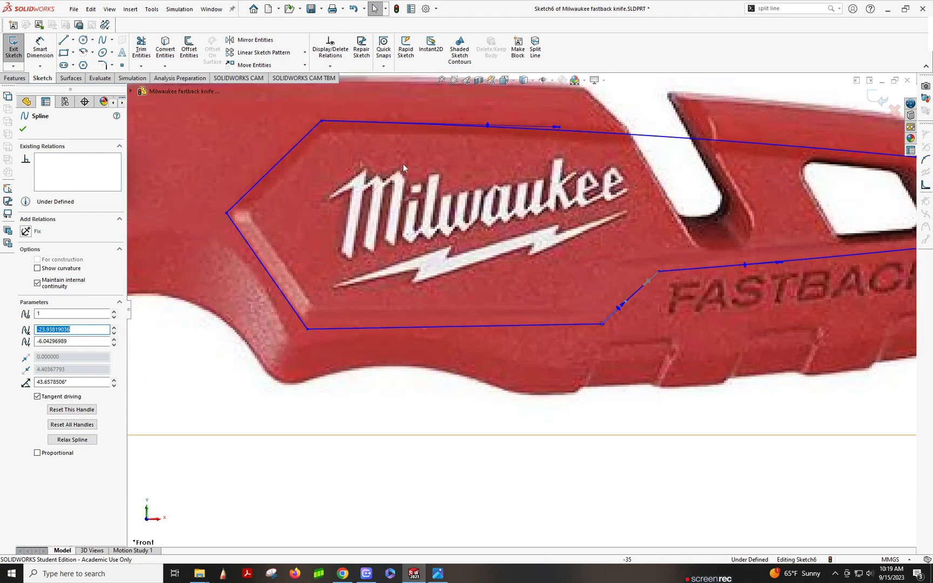
{"action": "scroll", "coordinate": [404, 191], "scroll_direction": "up", "scroll_amount": 4}
{"action": "scroll", "coordinate": [587, 250], "scroll_direction": "down", "scroll_amount": 4}
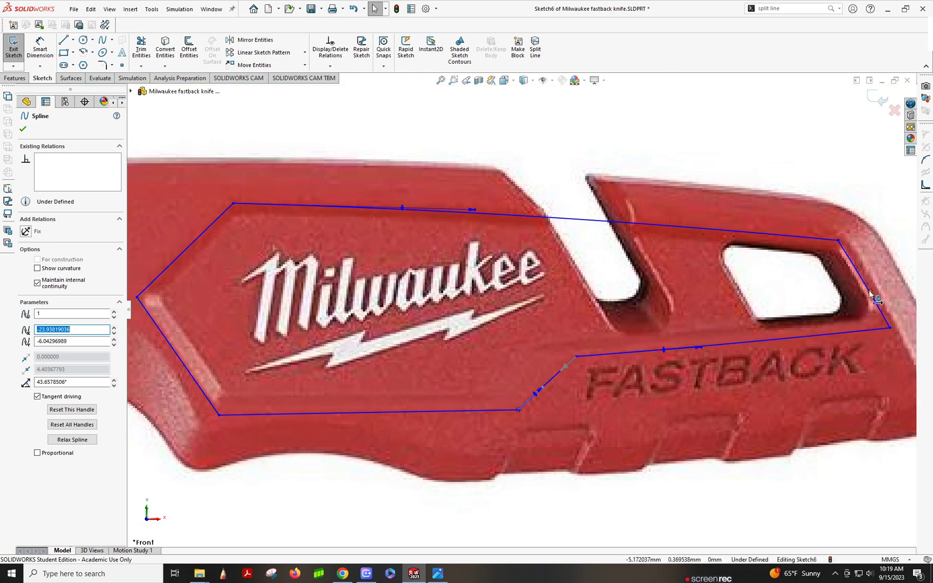
{"action": "scroll", "coordinate": [870, 294], "scroll_direction": "down", "scroll_amount": 3}
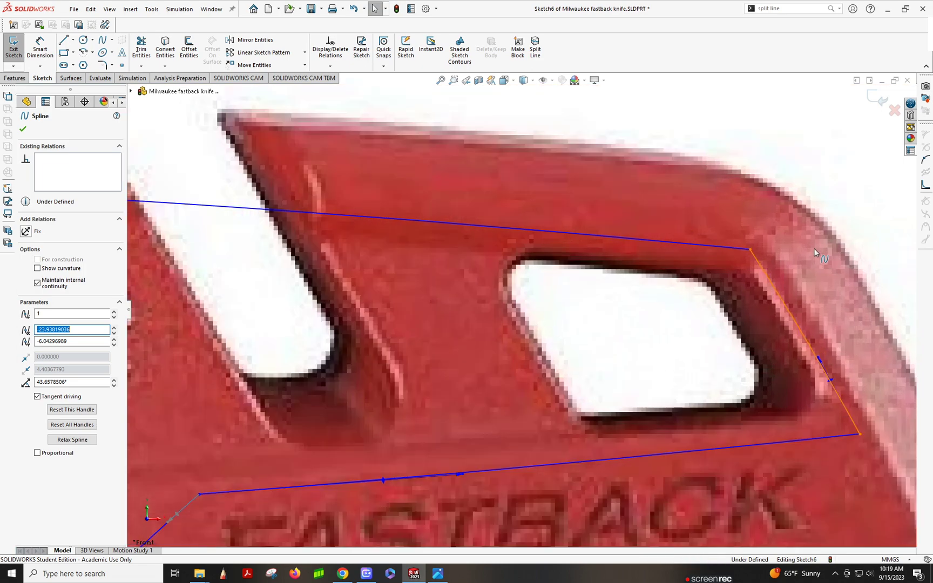
{"action": "left_click", "coordinate": [749, 250]}
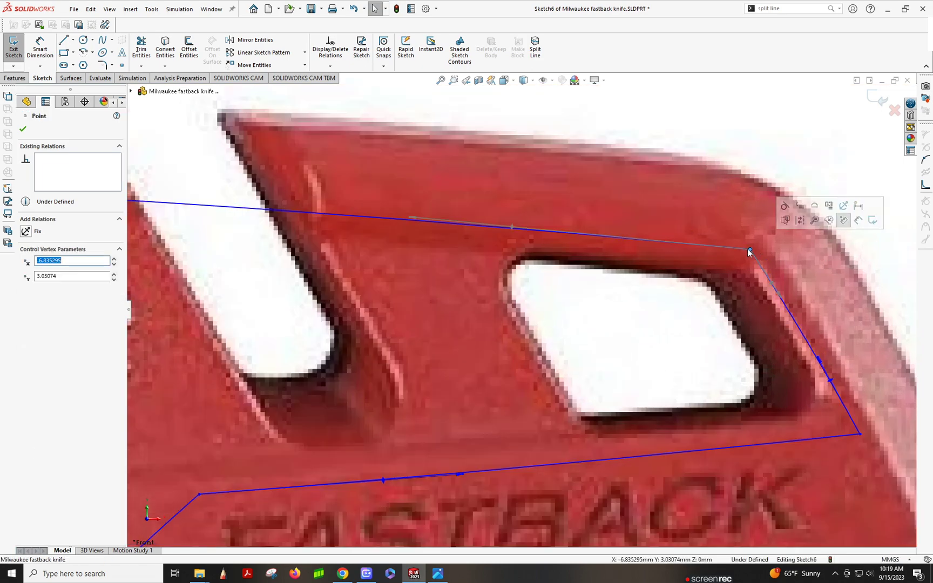
{"action": "left_click_drag", "start_coordinate": [749, 251], "coordinate": [751, 251]}
{"action": "scroll", "coordinate": [748, 254], "scroll_direction": "up", "scroll_amount": 6}
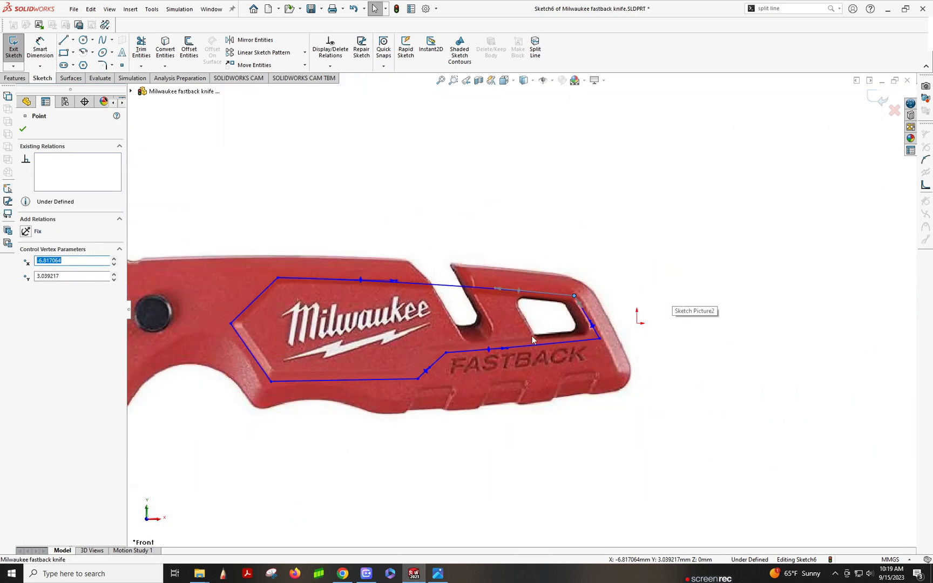
- Round all seven corners of the panel outline with 1 mm sketch fillets
{"action": "left_click", "coordinate": [104, 65]}
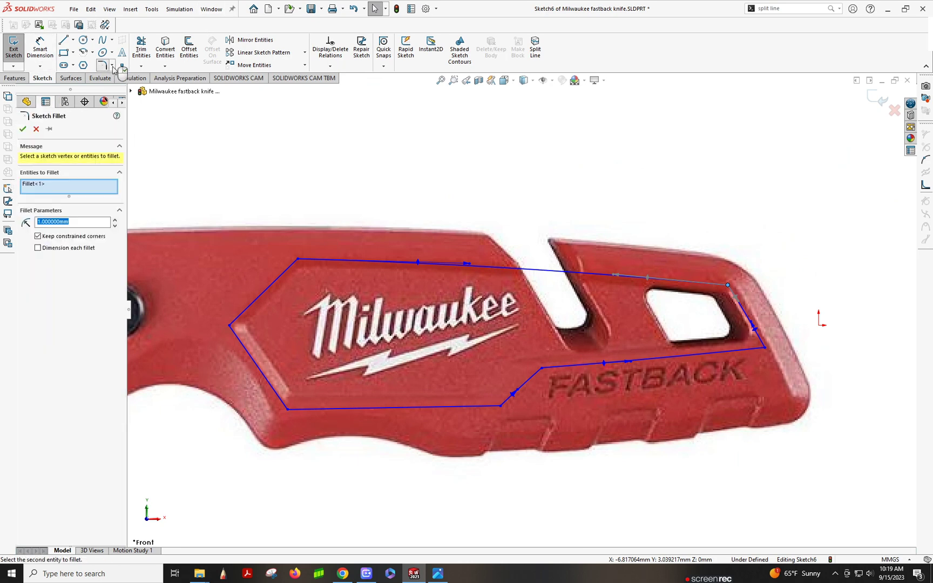
{"action": "left_click", "coordinate": [298, 260]}
{"action": "left_click", "coordinate": [229, 326]}
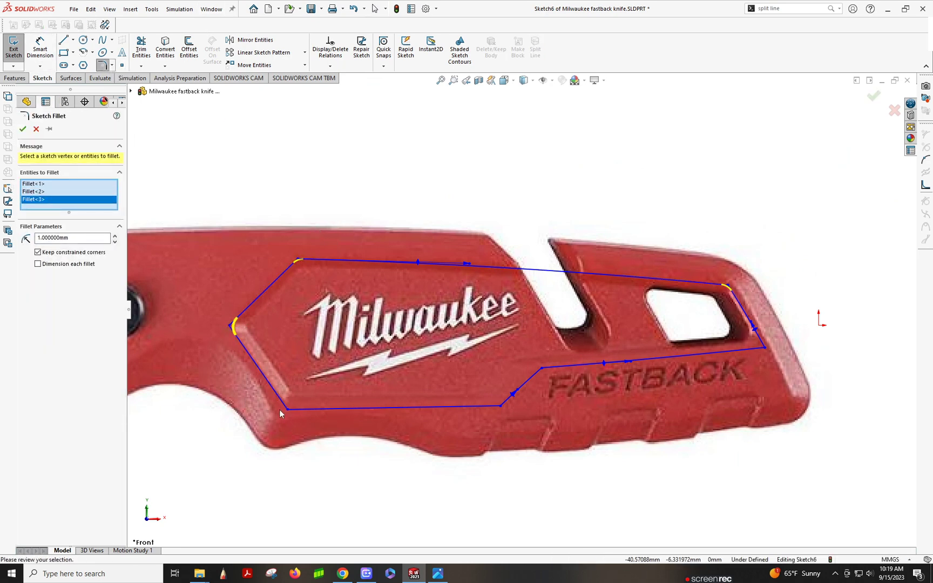
{"action": "left_click", "coordinate": [287, 409]}
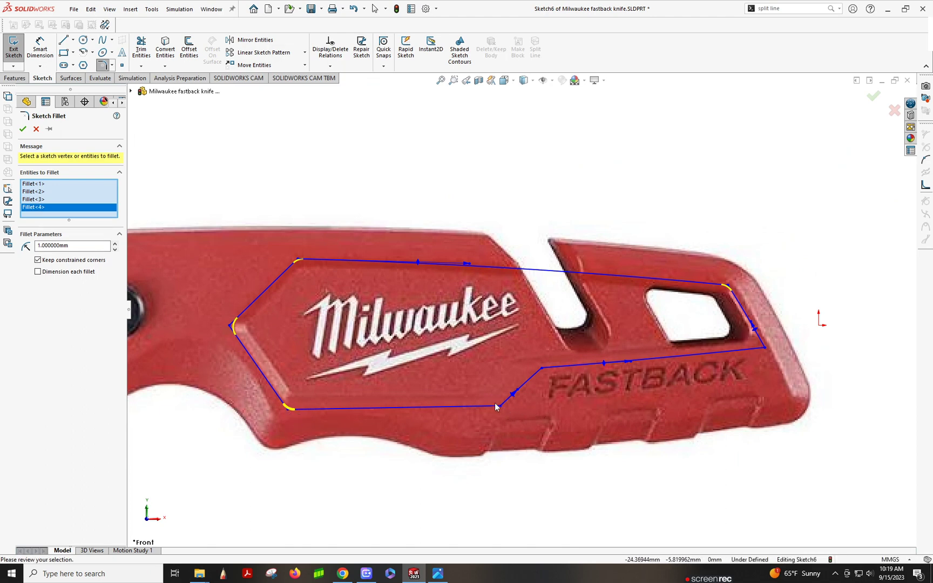
{"action": "left_click", "coordinate": [501, 405]}
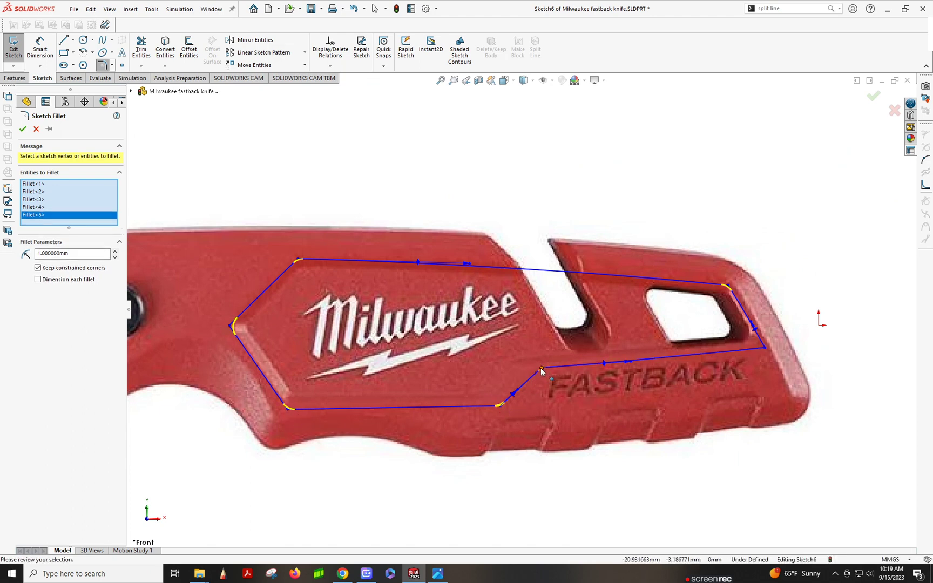
{"action": "left_click", "coordinate": [543, 369]}
{"action": "left_click", "coordinate": [765, 349]}
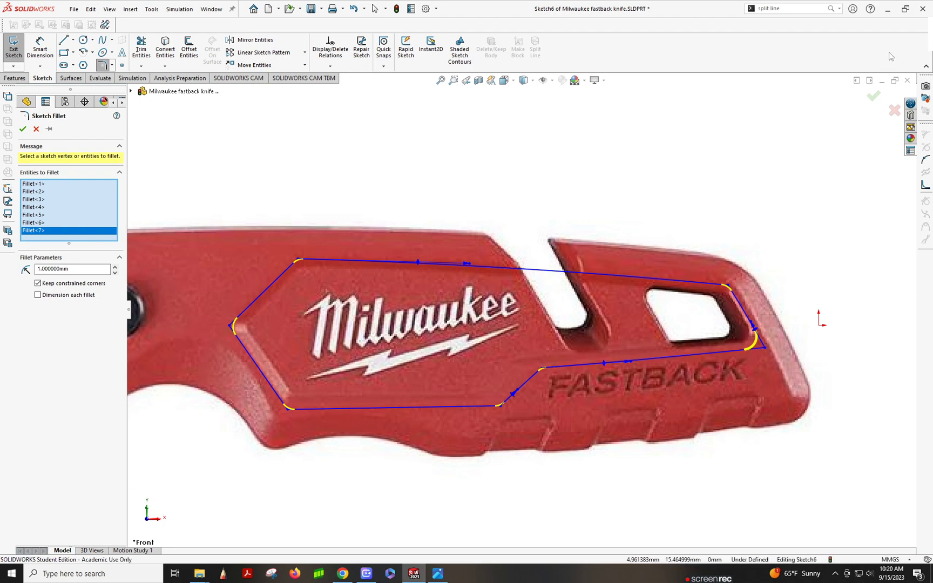
{"action": "left_click", "coordinate": [873, 96]}
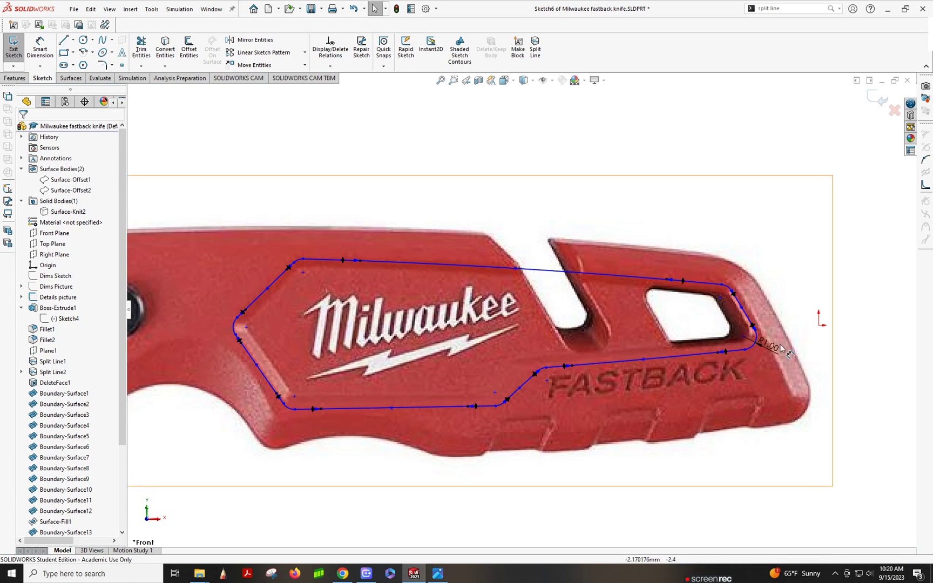
- Show the surface bodies and trim Surface-Offset2 with the outline sketch, keeping the region outside the panel
{"action": "left_click", "coordinate": [49, 169]}
{"action": "left_click", "coordinate": [57, 156]}
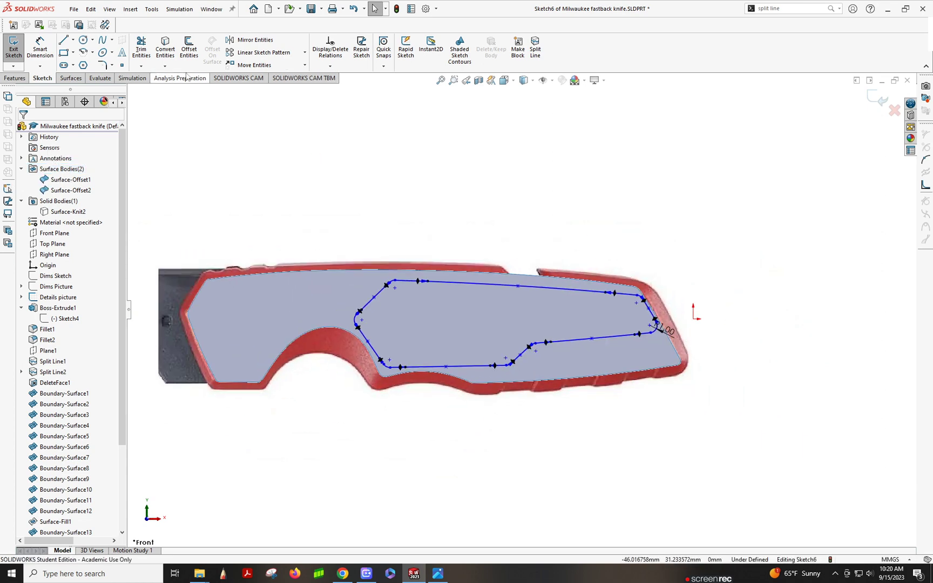
{"action": "left_click", "coordinate": [72, 79]}
{"action": "left_click", "coordinate": [342, 52]}
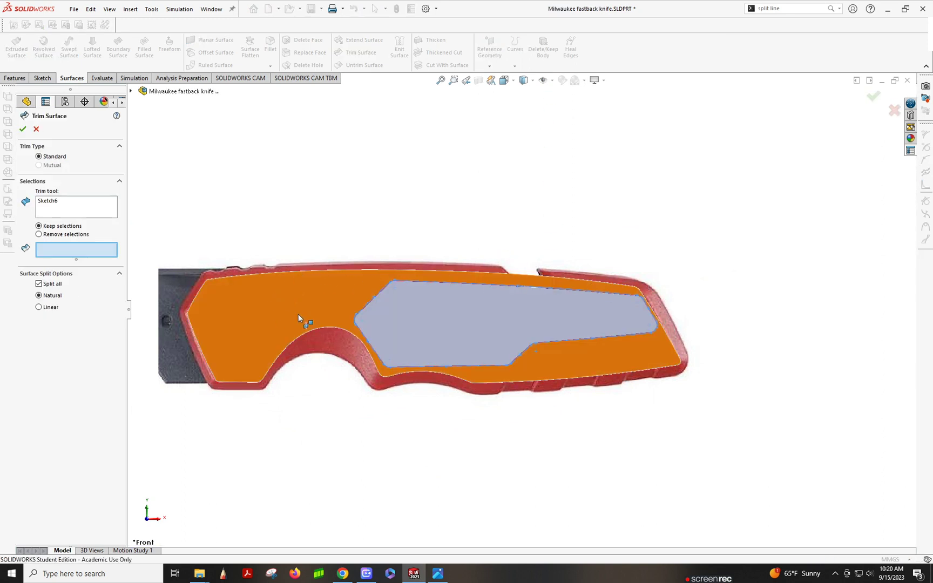
{"action": "left_click", "coordinate": [279, 301]}
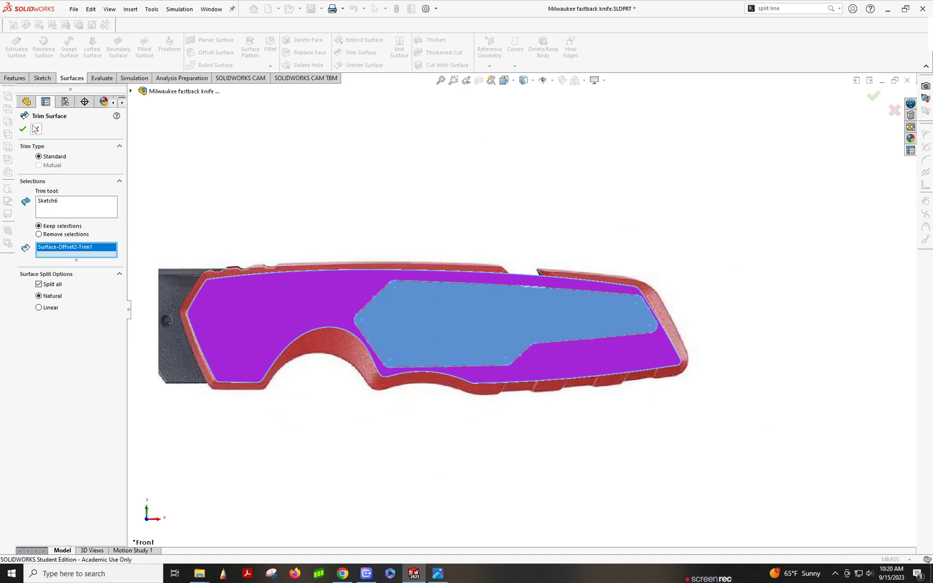
{"action": "left_click", "coordinate": [21, 130]}
- Start a new sketch on the Front Plane, viewed square to the knife handle
{"action": "middle_click_drag", "start_coordinate": [422, 266], "coordinate": [450, 361]}
{"action": "scroll", "coordinate": [440, 293], "scroll_direction": "up", "scroll_amount": 2}
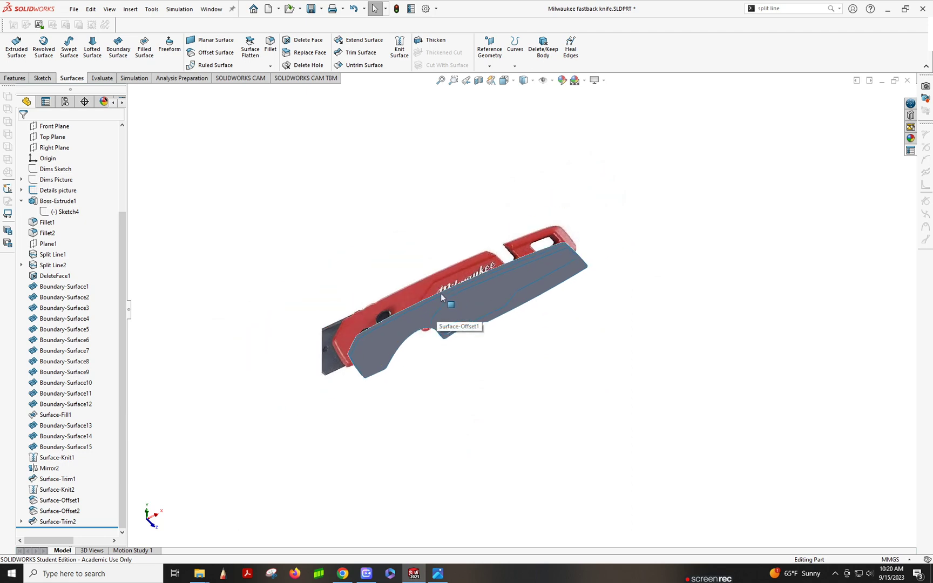
{"action": "scroll", "coordinate": [119, 180], "scroll_direction": "up", "scroll_amount": 1}
{"action": "left_click_drag", "start_coordinate": [118, 180], "coordinate": [120, 141]}
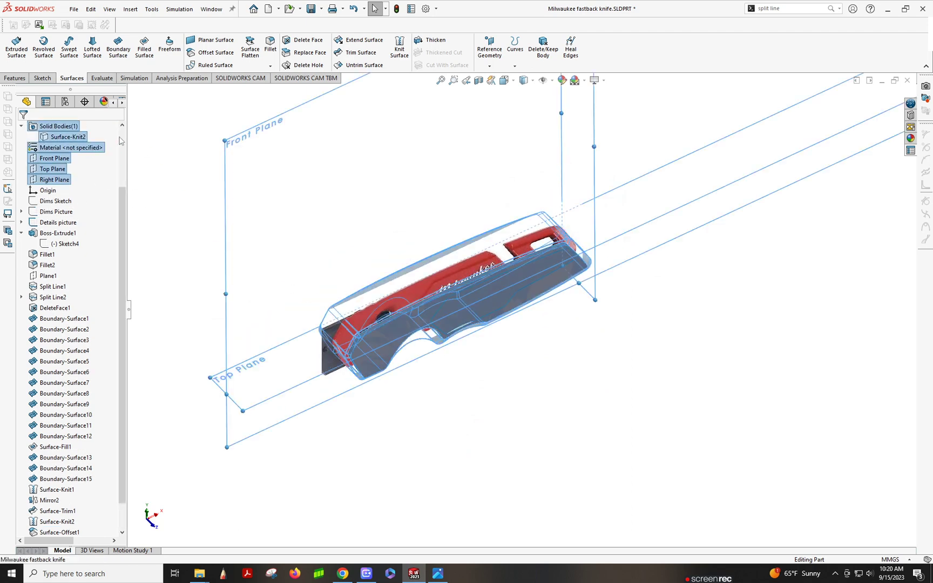
{"action": "left_click", "coordinate": [54, 158]}
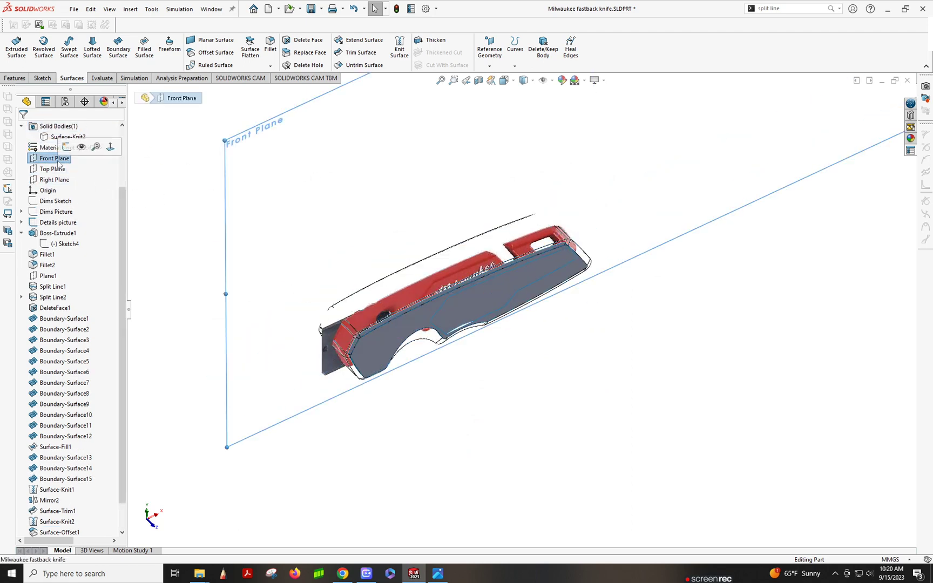
{"action": "left_click", "coordinate": [66, 147]}
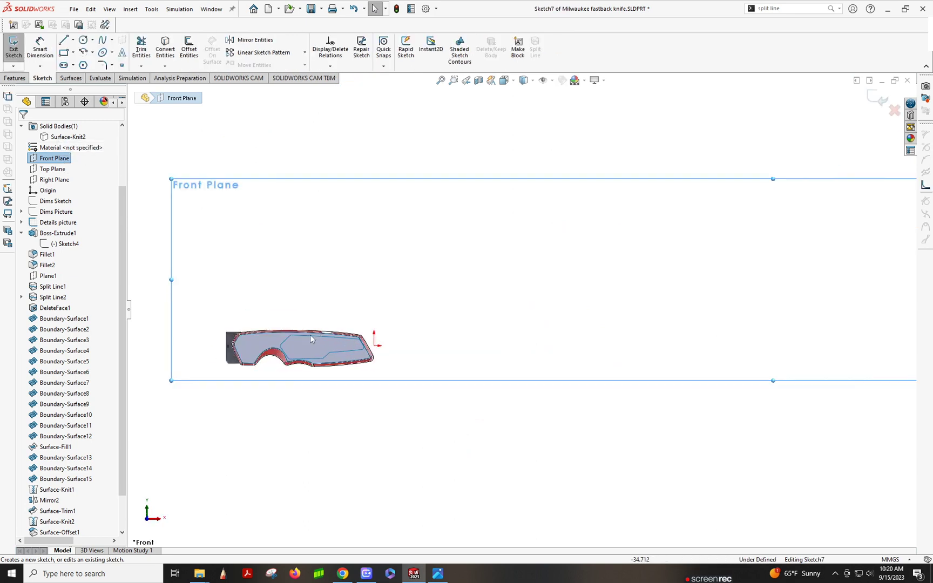
{"action": "scroll", "coordinate": [316, 338], "scroll_direction": "down", "scroll_amount": 1}
{"action": "scroll", "coordinate": [60, 162], "scroll_direction": "up", "scroll_amount": 2}
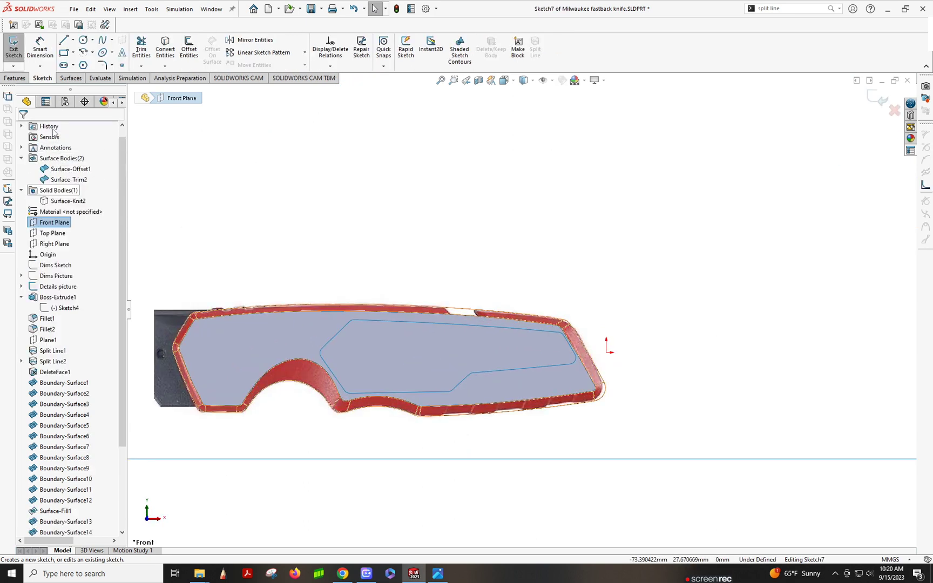
- Hide the surface bodies and show only Surface-Trim2 again over the reference picture
{"action": "right_click", "coordinate": [56, 161]}
{"action": "key", "text": "Escape"}
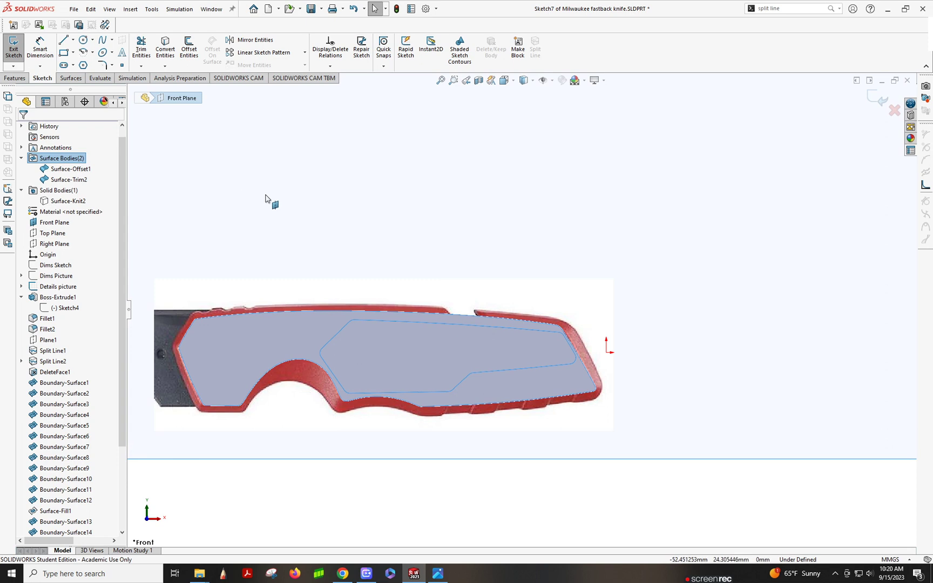
{"action": "right_click", "coordinate": [60, 158]}
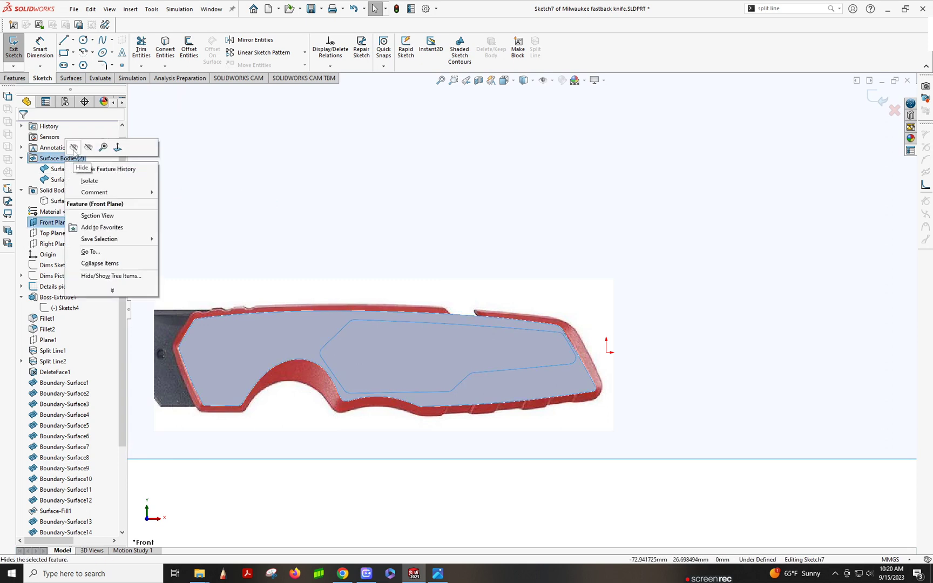
{"action": "left_click", "coordinate": [73, 149]}
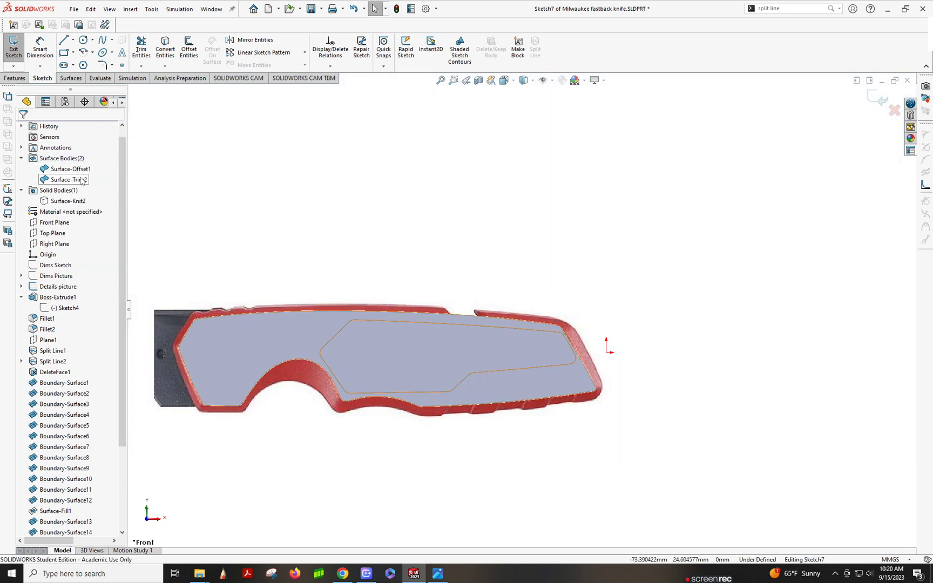
{"action": "left_click", "coordinate": [63, 159]}
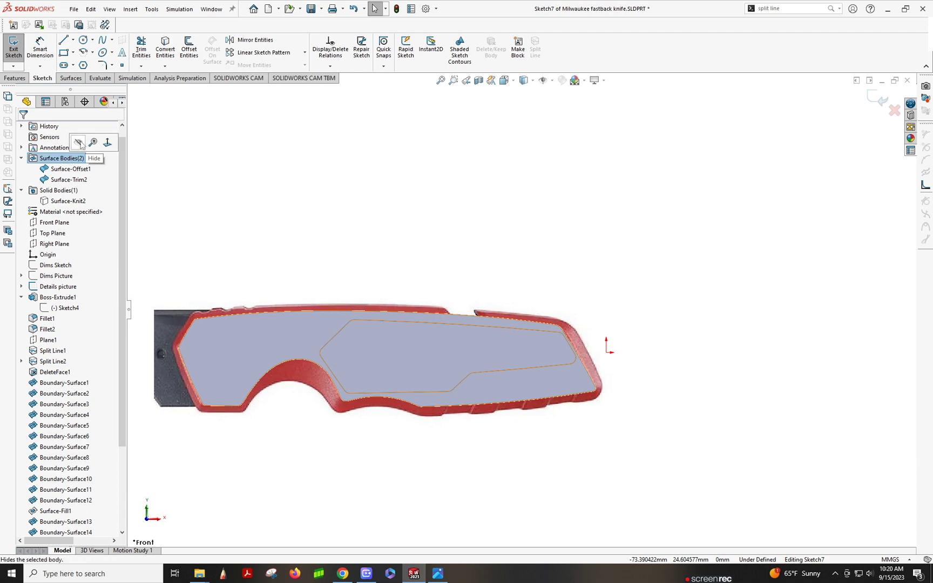
{"action": "left_click", "coordinate": [79, 142]}
{"action": "scroll", "coordinate": [421, 355], "scroll_direction": "down", "scroll_amount": 4}
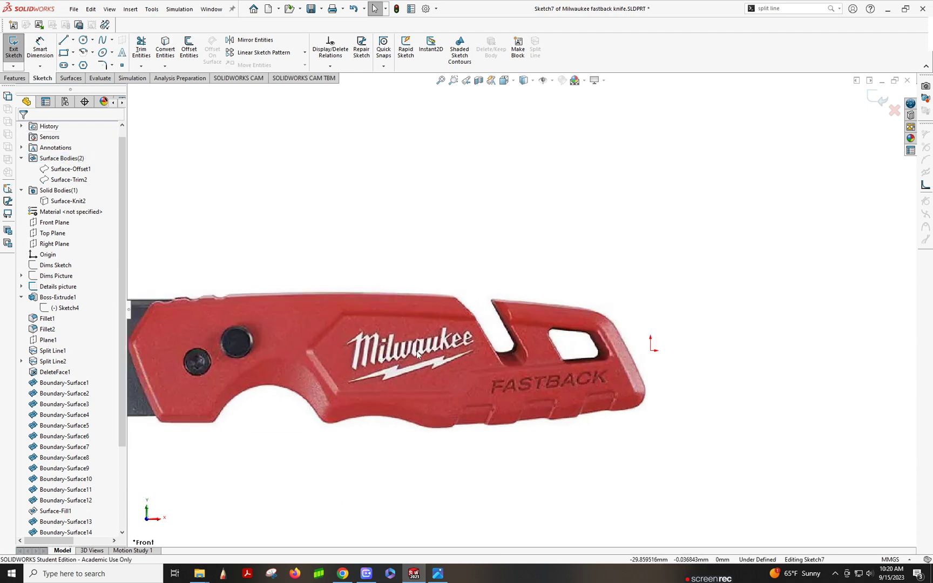
{"action": "scroll", "coordinate": [463, 355], "scroll_direction": "down", "scroll_amount": 2}
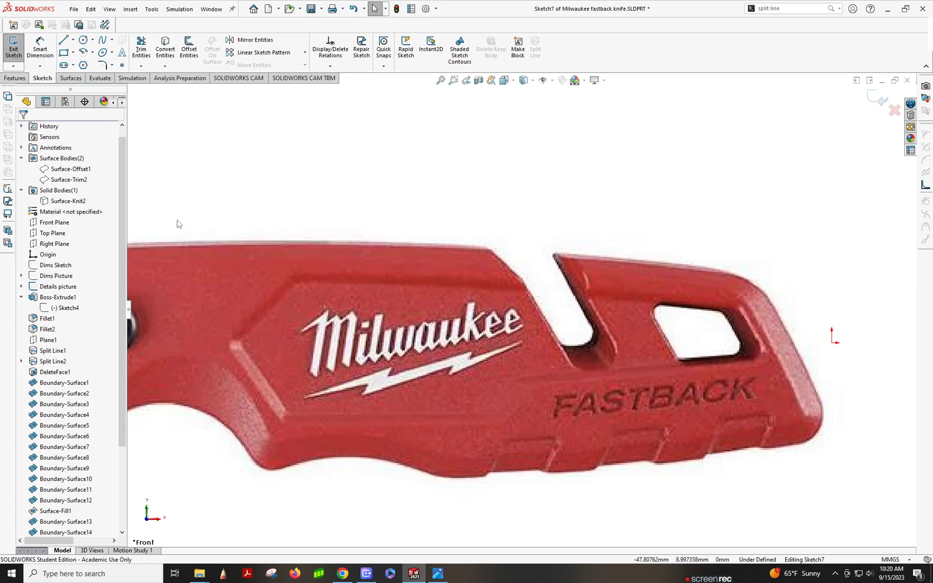
{"action": "left_click", "coordinate": [56, 180]}
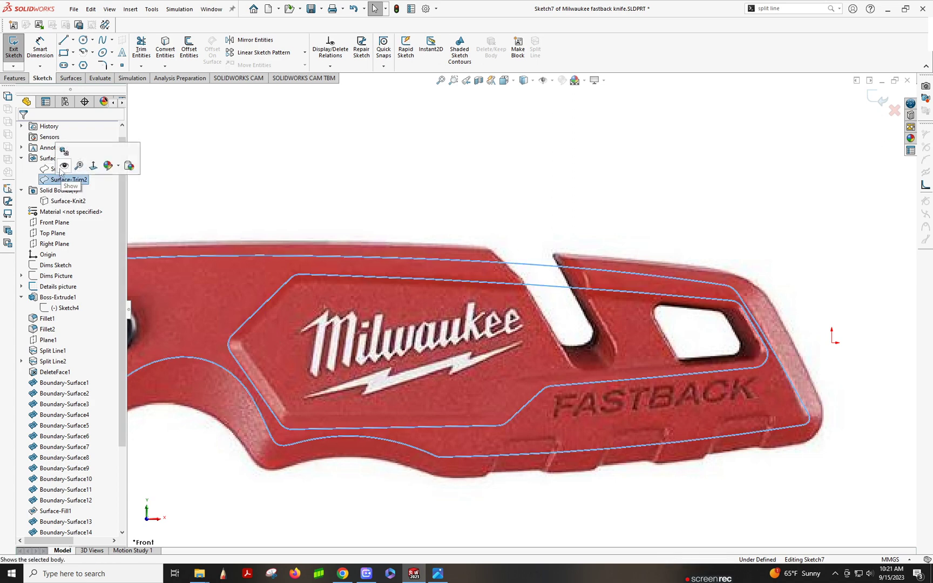
{"action": "left_click", "coordinate": [63, 171]}
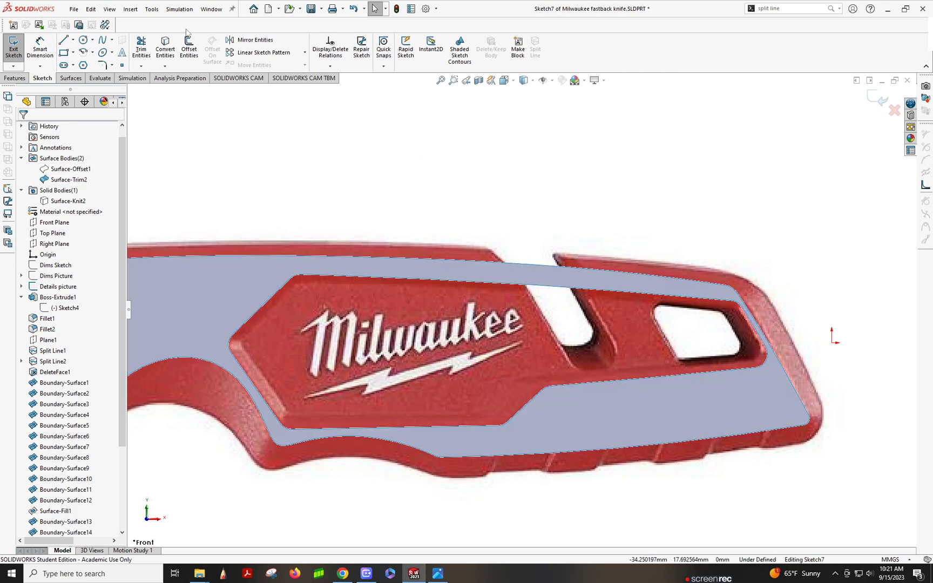
- Set up a 0.7 mm inward offset of the trimmed opening's long upper edge
{"action": "left_click", "coordinate": [189, 47]}
{"action": "left_click", "coordinate": [345, 276]}
{"action": "left_click", "coordinate": [59, 189]}
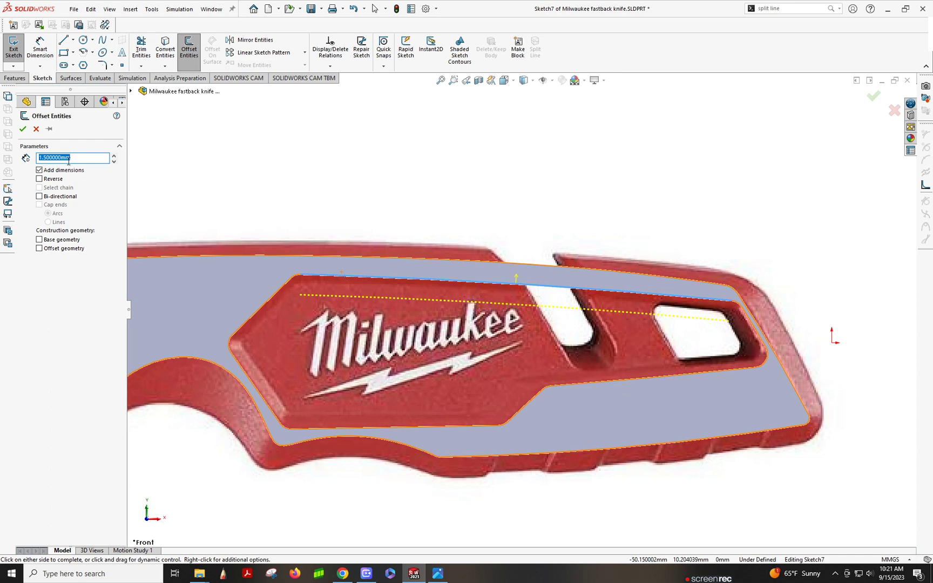
{"action": "type", "text": "1"}
{"action": "key", "text": "Return"}
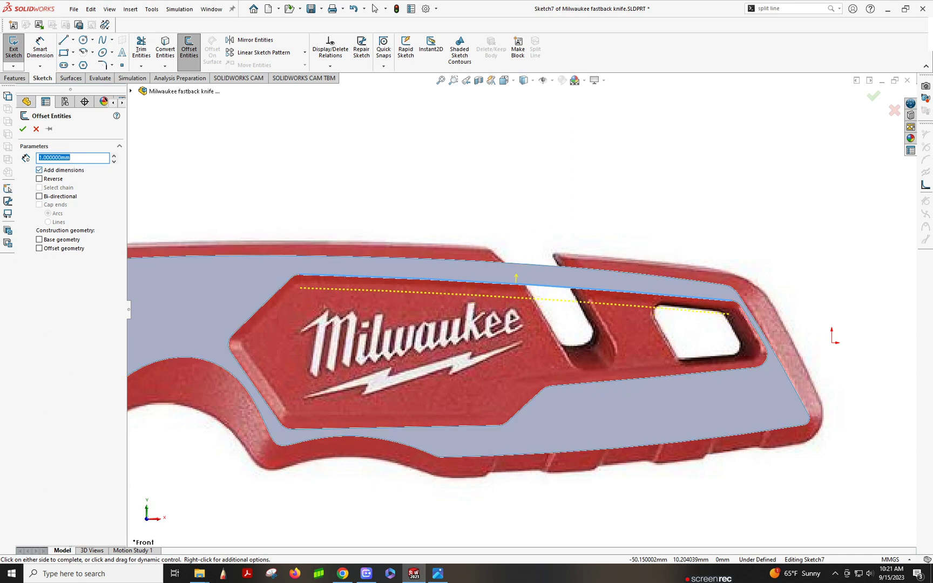
{"action": "double_click", "coordinate": [85, 158]}
{"action": "type", "text": ".75"}
{"action": "key", "text": "Return"}
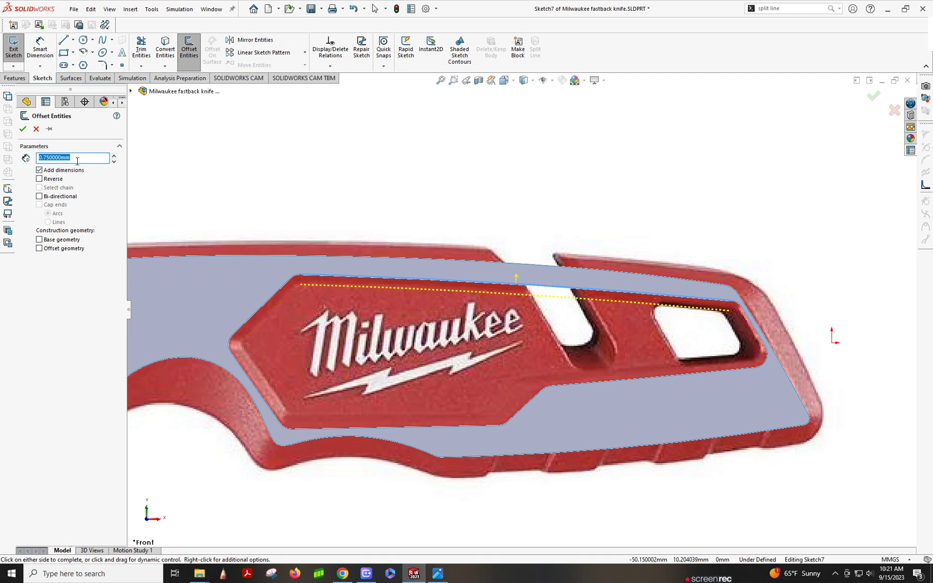
{"action": "type", "text": ".7"}
{"action": "key", "text": "Return"}
- Include the upper front slanted edge with its corner in the 0.7 mm offset, leave out the lower front and rear edges, and create it
{"action": "left_click", "coordinate": [274, 294]}
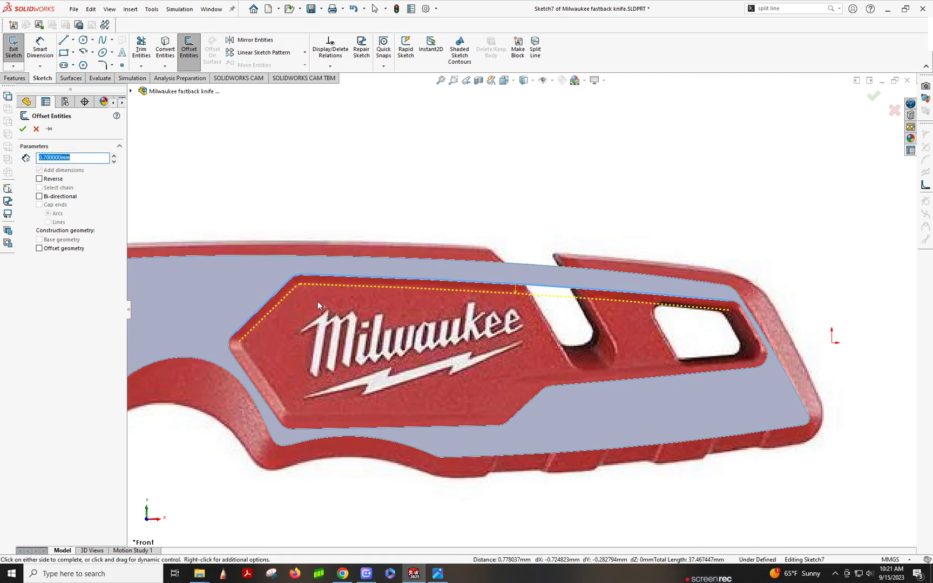
{"action": "left_click", "coordinate": [227, 345]}
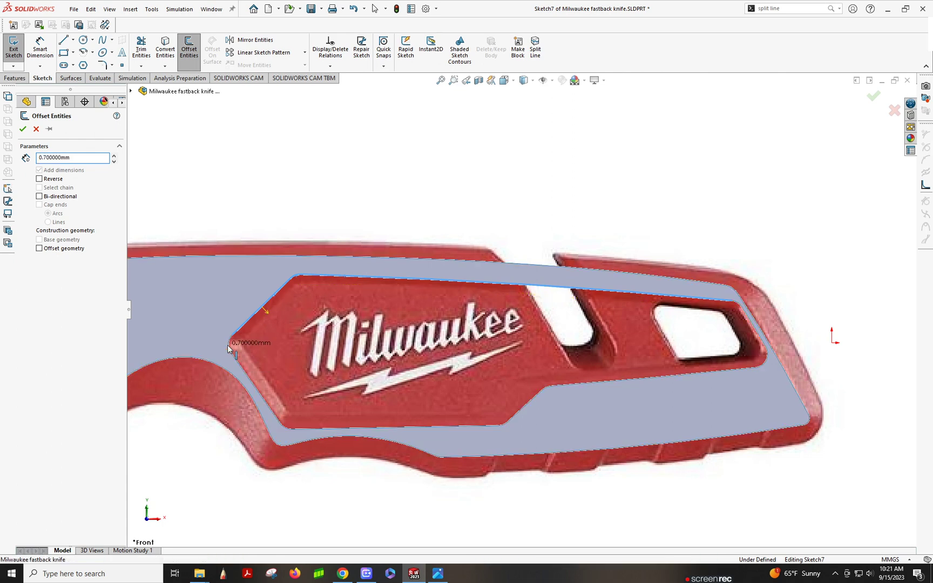
{"action": "left_click", "coordinate": [241, 365]}
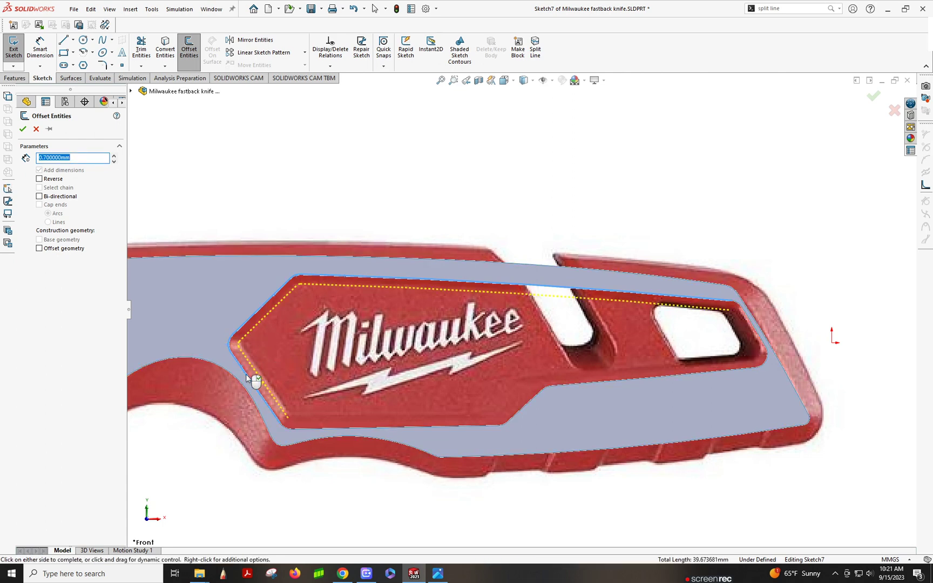
{"action": "left_click", "coordinate": [240, 365]}
{"action": "left_click", "coordinate": [751, 320]}
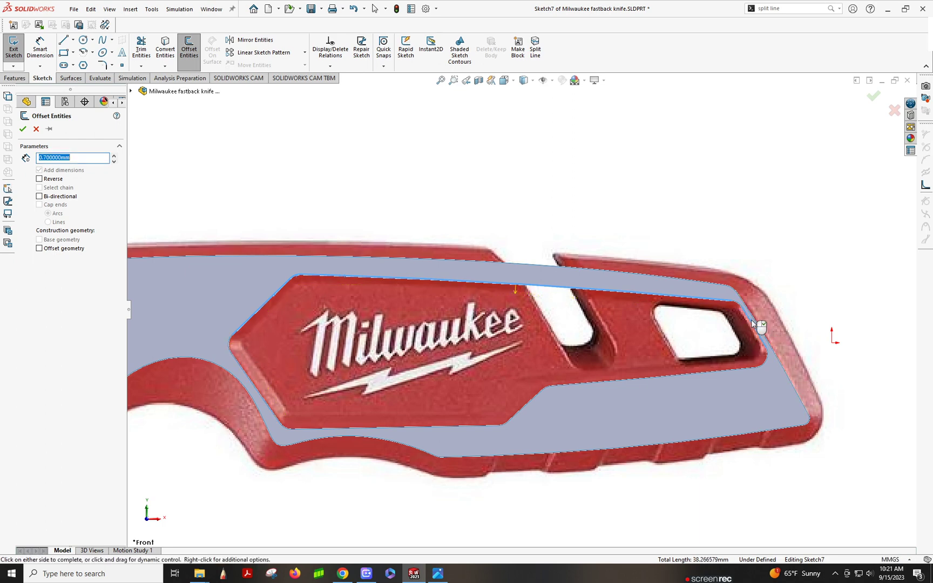
{"action": "left_click", "coordinate": [757, 322]}
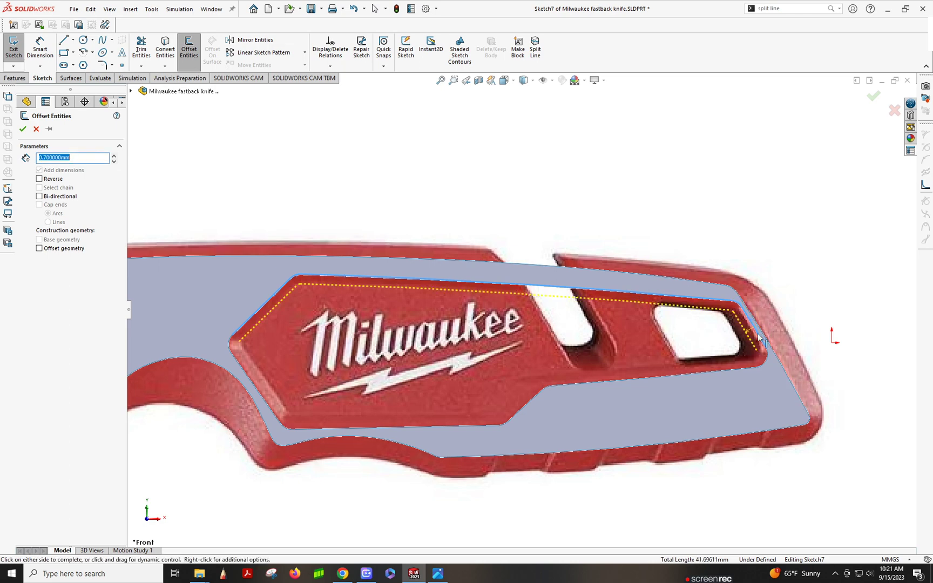
{"action": "left_click", "coordinate": [757, 333]}
{"action": "left_click", "coordinate": [753, 322]}
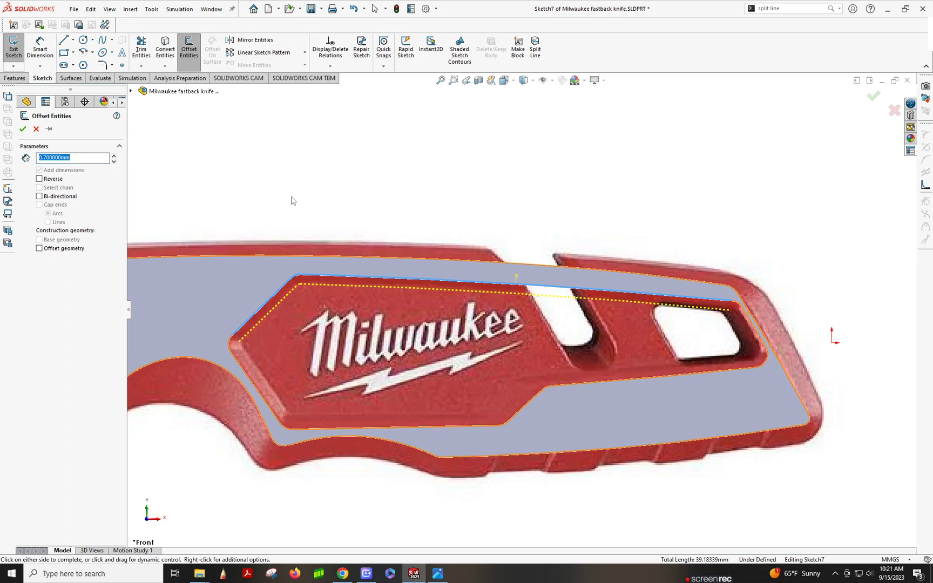
{"action": "left_click", "coordinate": [22, 130]}
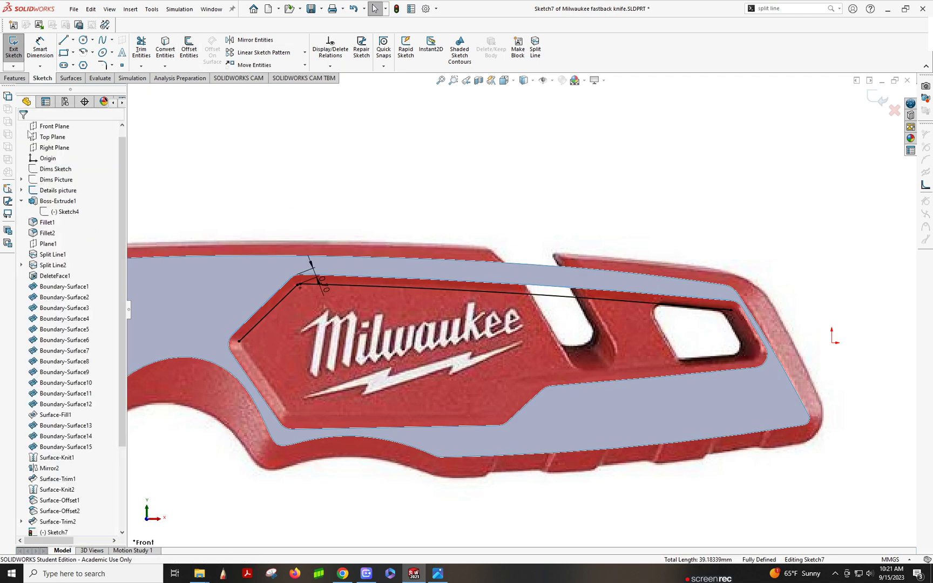
{"action": "left_click", "coordinate": [101, 41]}
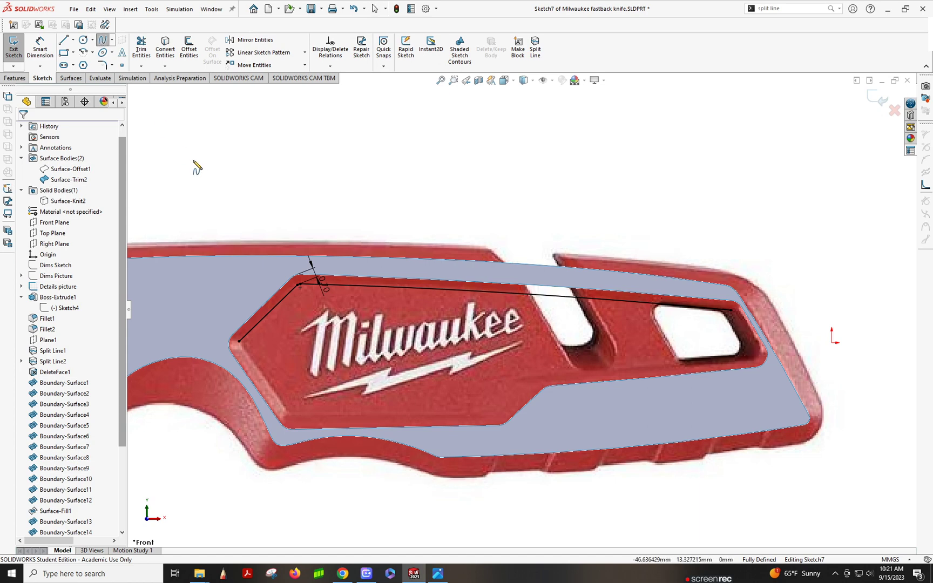
{"action": "left_click", "coordinate": [164, 50]}
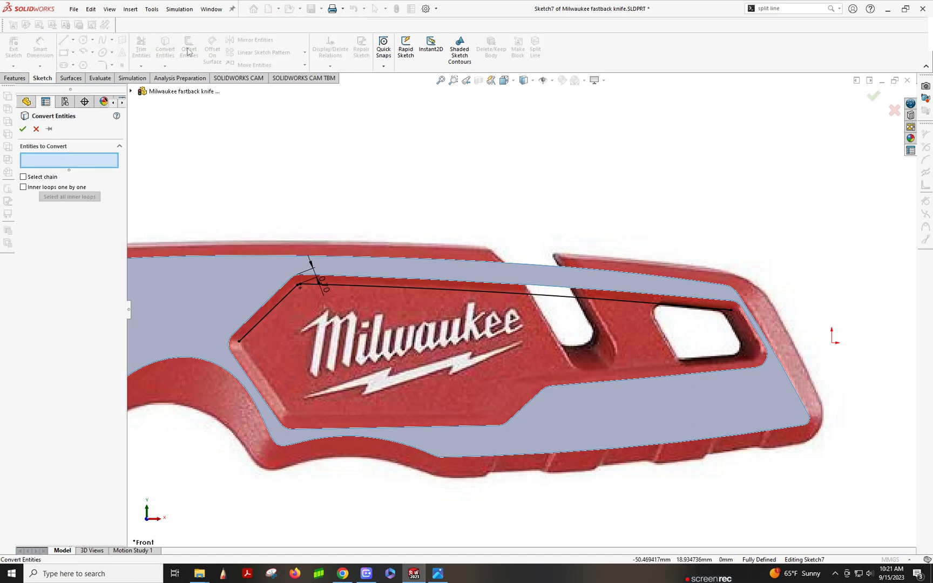
{"action": "left_click", "coordinate": [36, 128]}
- Offset the opening's lower front slanted edge inward by 1 mm
{"action": "left_click", "coordinate": [189, 50]}
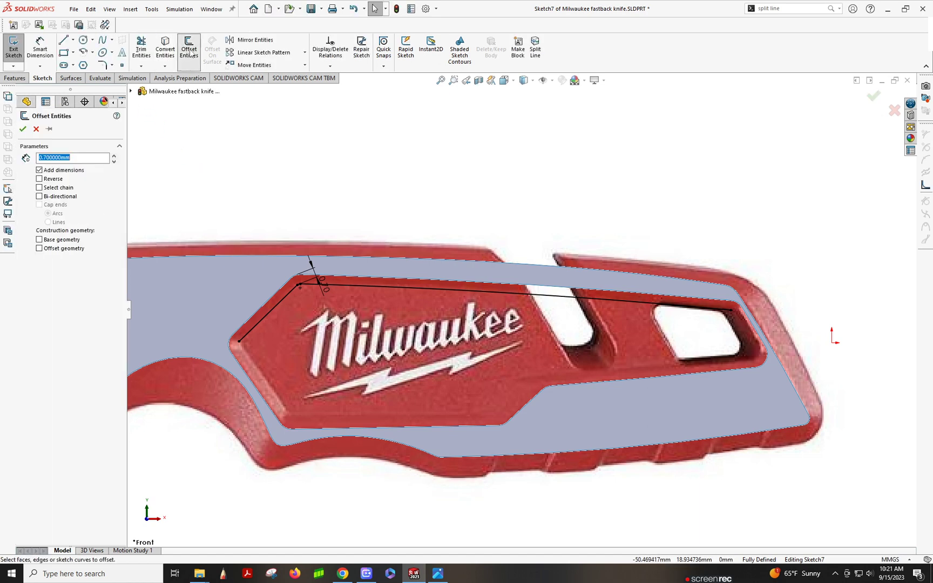
{"action": "left_click", "coordinate": [243, 369]}
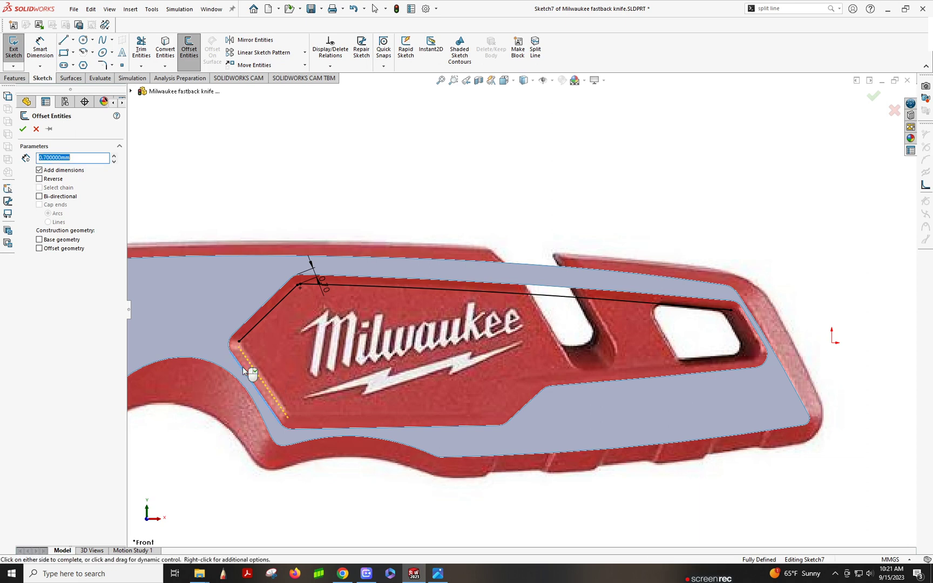
{"action": "type", "text": ".75"}
{"action": "key", "text": "Return"}
{"action": "left_click", "coordinate": [112, 314]}
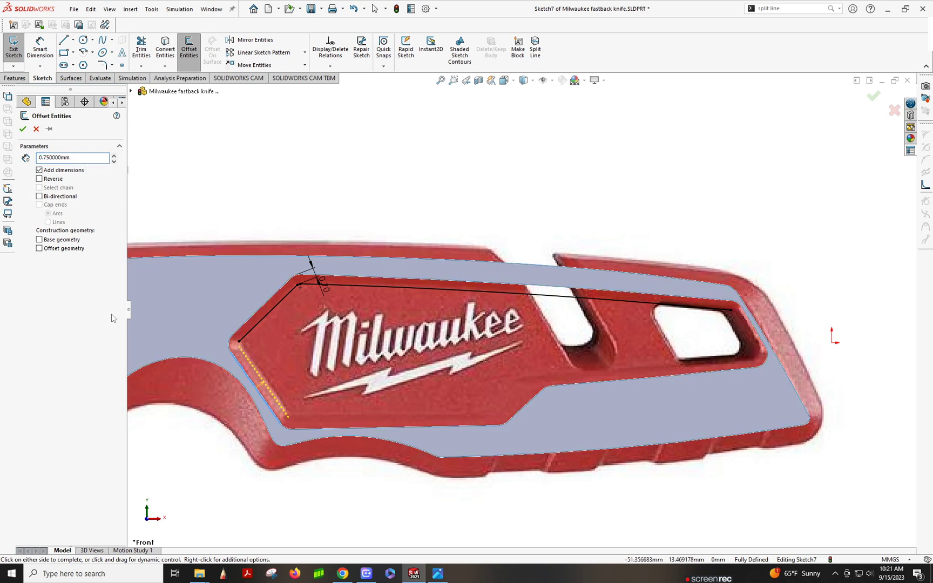
{"action": "left_click", "coordinate": [61, 157]}
{"action": "type", "text": "1"}
{"action": "key", "text": "Return"}
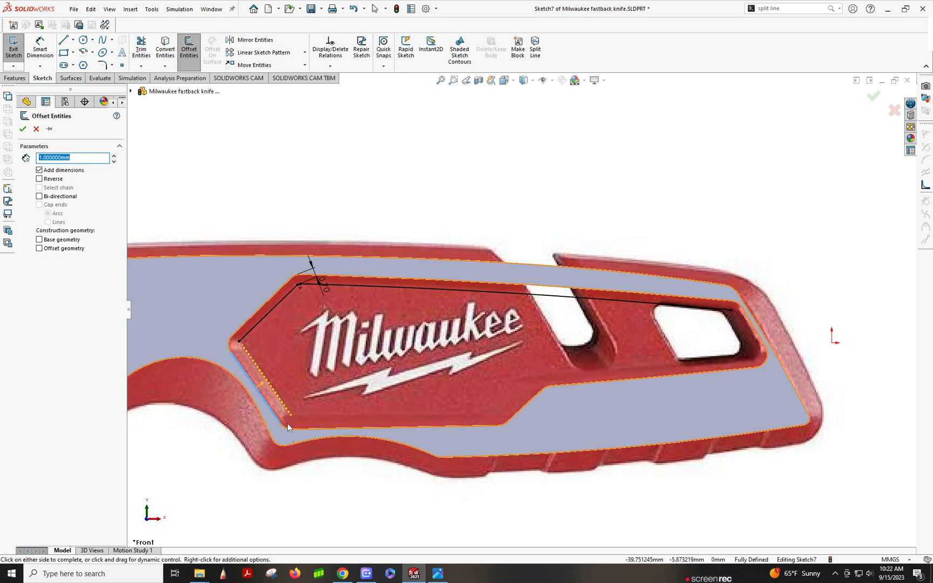
{"action": "left_click", "coordinate": [310, 431]}
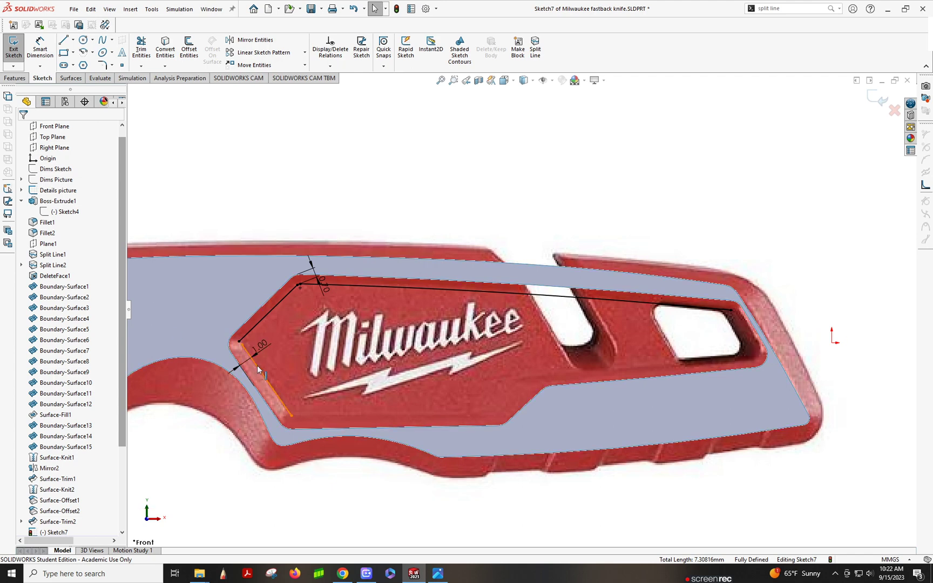
{"action": "left_click", "coordinate": [256, 365]}
{"action": "left_click", "coordinate": [256, 152]}
- Offset the opening's long lower edge inward by 1 mm and check the corner where it meets the front offset line
{"action": "left_click", "coordinate": [189, 49]}
{"action": "left_click", "coordinate": [305, 426]}
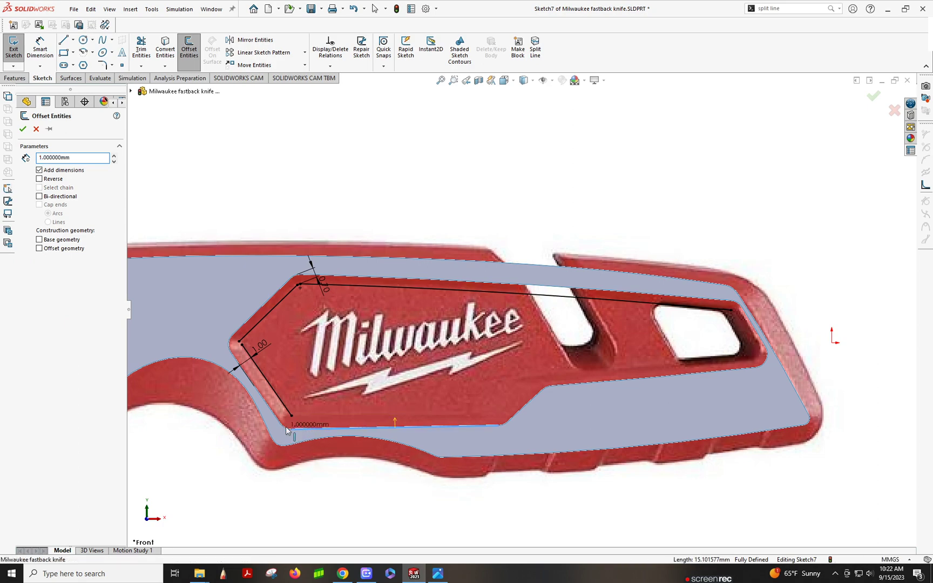
{"action": "scroll", "coordinate": [326, 422], "scroll_direction": "down", "scroll_amount": 2}
{"action": "scroll", "coordinate": [330, 397], "scroll_direction": "down", "scroll_amount": 6}
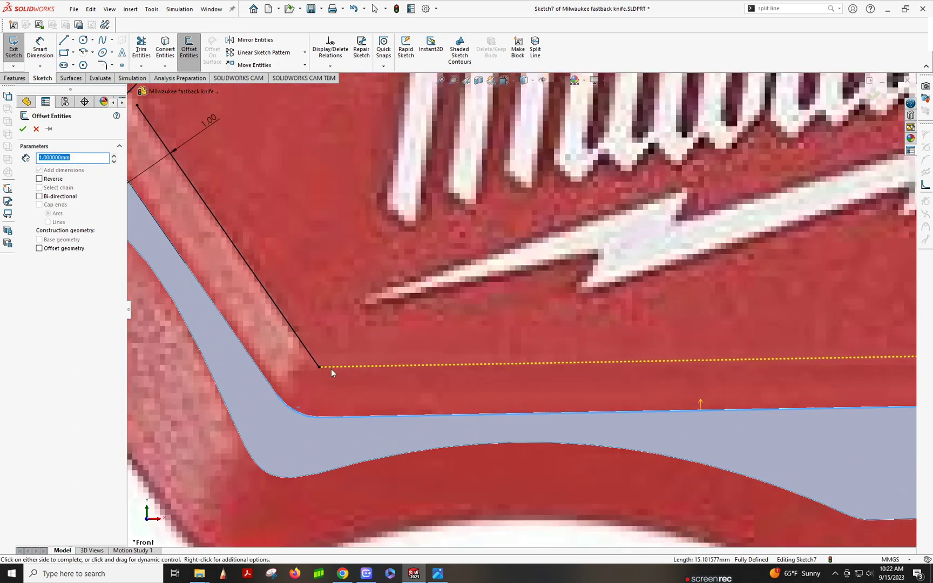
{"action": "left_click", "coordinate": [295, 433]}
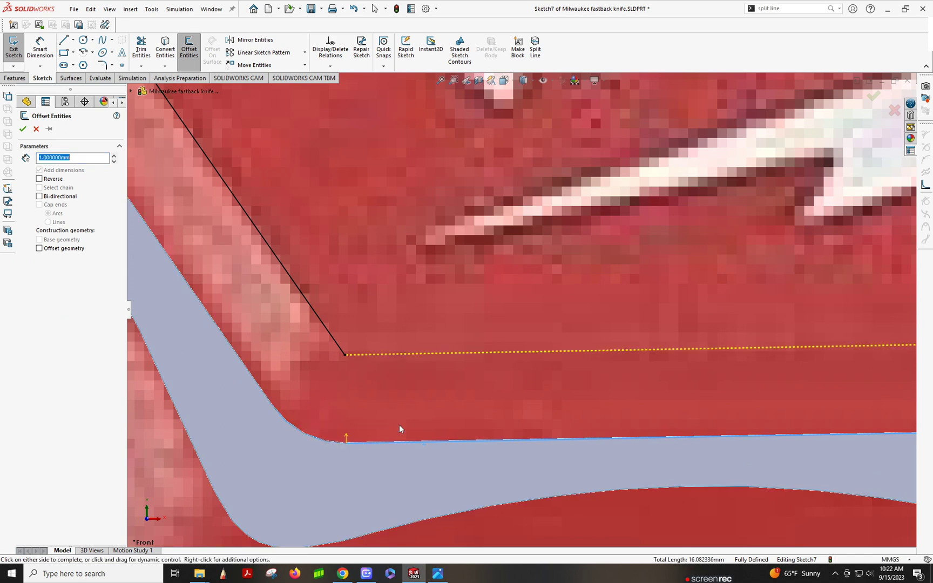
{"action": "scroll", "coordinate": [452, 360], "scroll_direction": "up", "scroll_amount": 8}
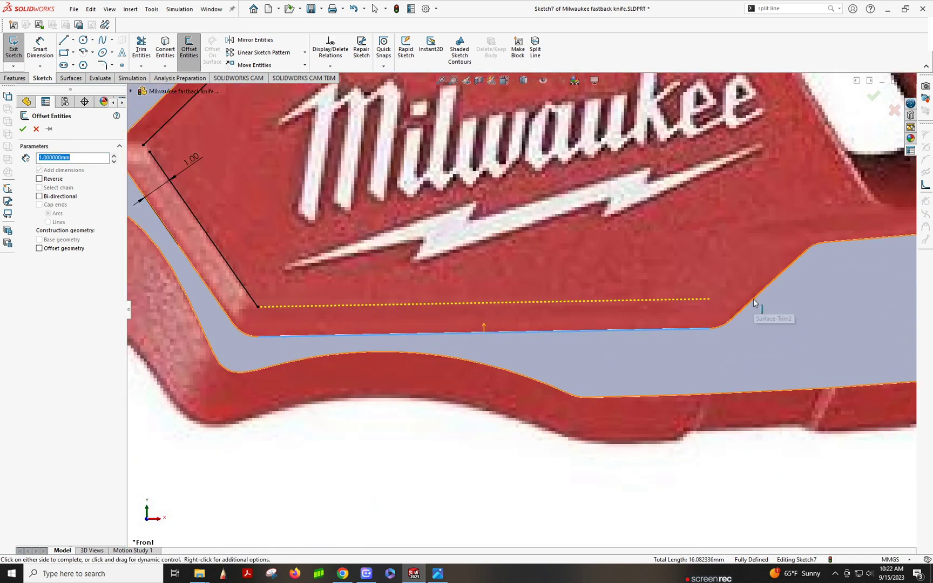
{"action": "scroll", "coordinate": [694, 305], "scroll_direction": "up", "scroll_amount": 5}
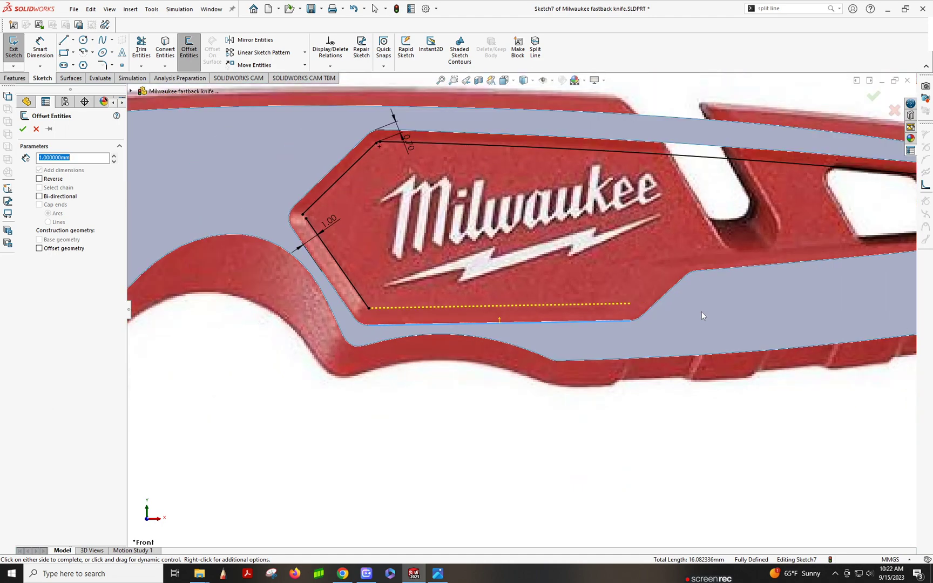
{"action": "left_click", "coordinate": [35, 127]}
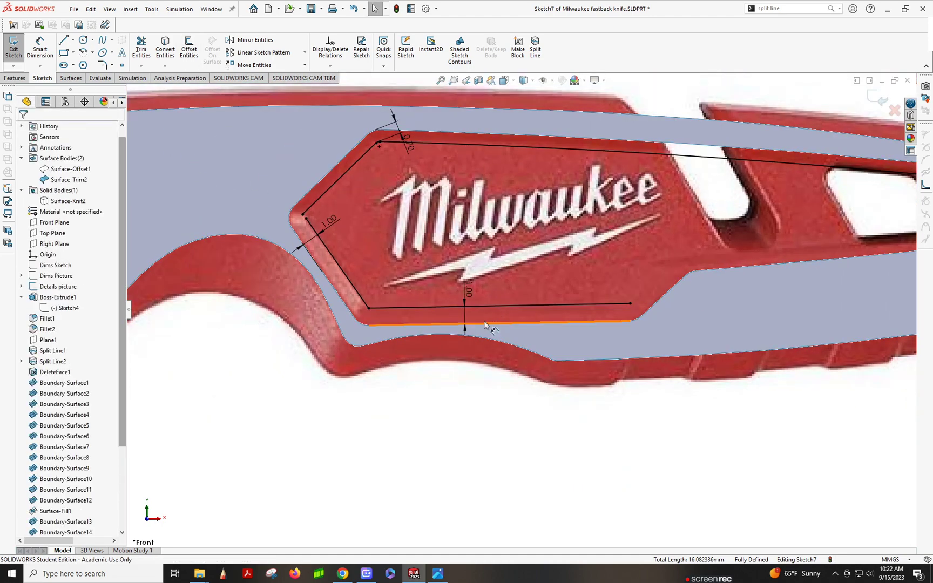
{"action": "scroll", "coordinate": [274, 284], "scroll_direction": "down", "scroll_amount": 10}
{"action": "scroll", "coordinate": [363, 294], "scroll_direction": "down", "scroll_amount": 5}
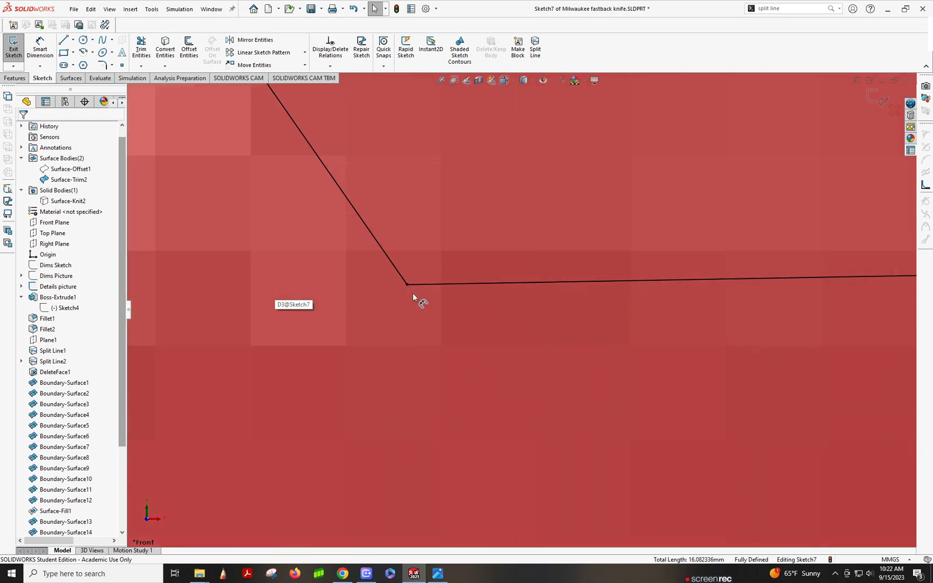
{"action": "left_click", "coordinate": [428, 285]}
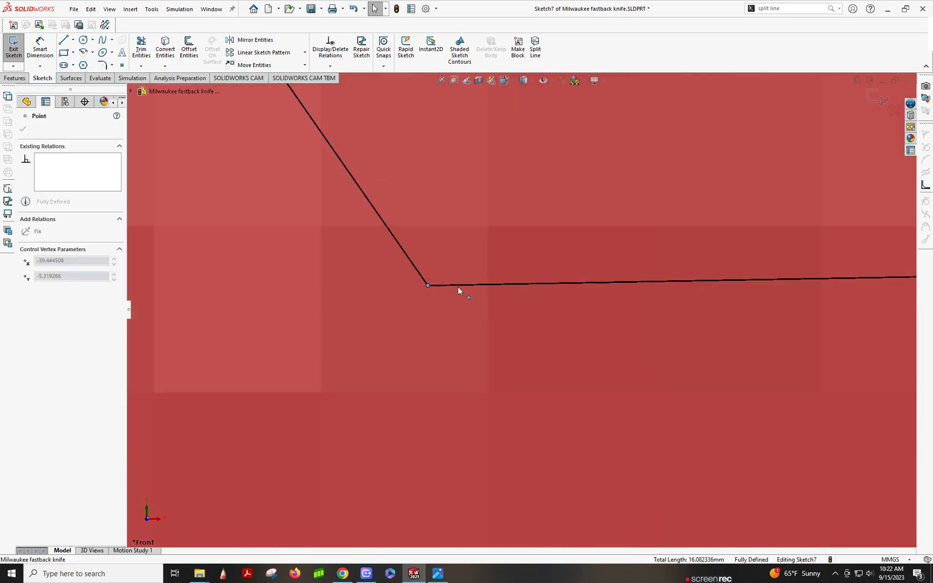
{"action": "key", "text": "Escape"}
{"action": "scroll", "coordinate": [452, 364], "scroll_direction": "up", "scroll_amount": 10}
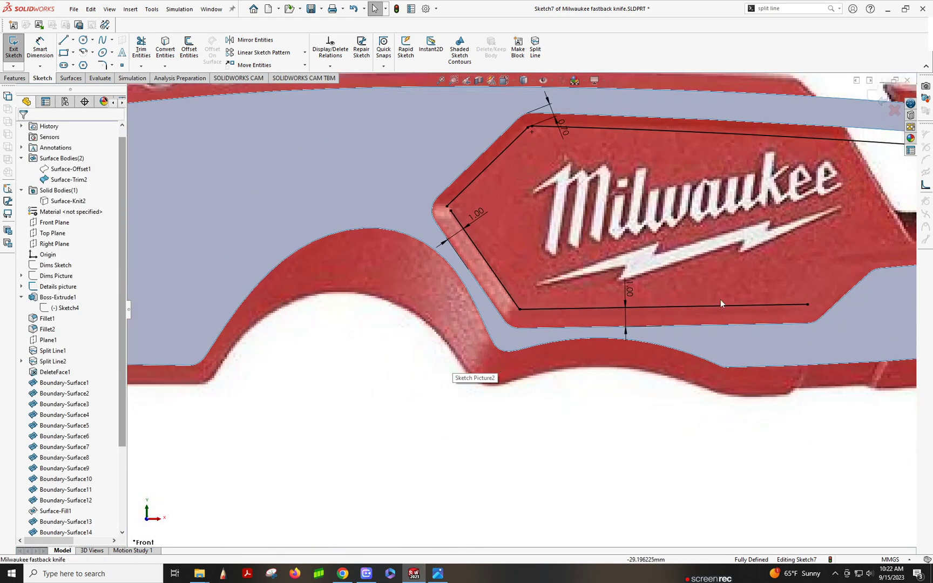
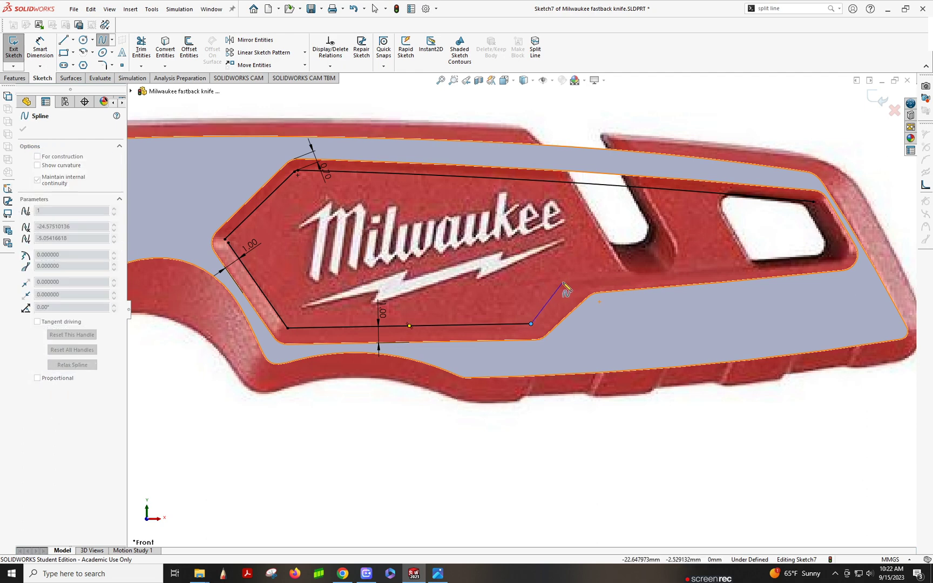
- Draw a slanted spline up from the lower offset line's rear end, and another from its top to the opening's rear edge
{"action": "double_click", "coordinate": [563, 283]}
{"action": "key", "text": "Escape"}
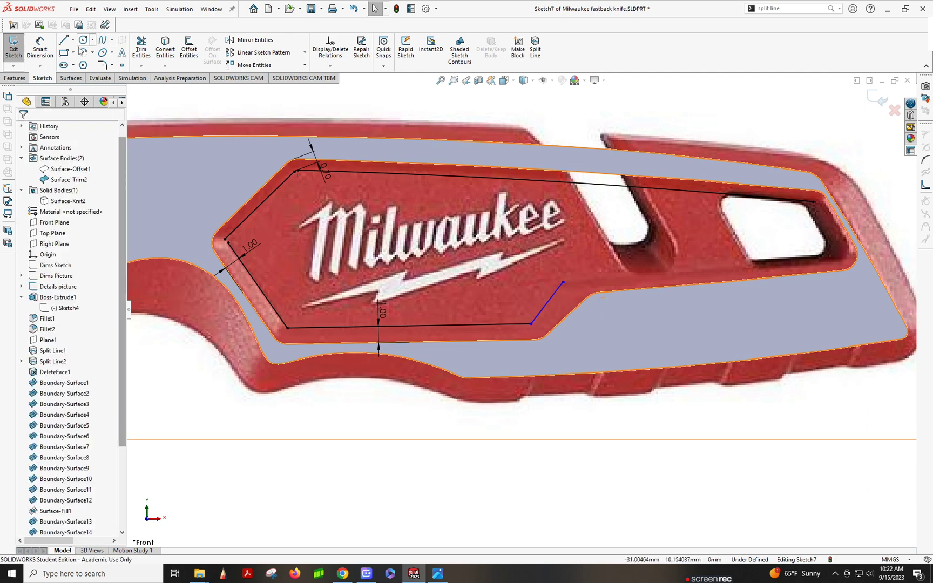
{"action": "left_click", "coordinate": [103, 40]}
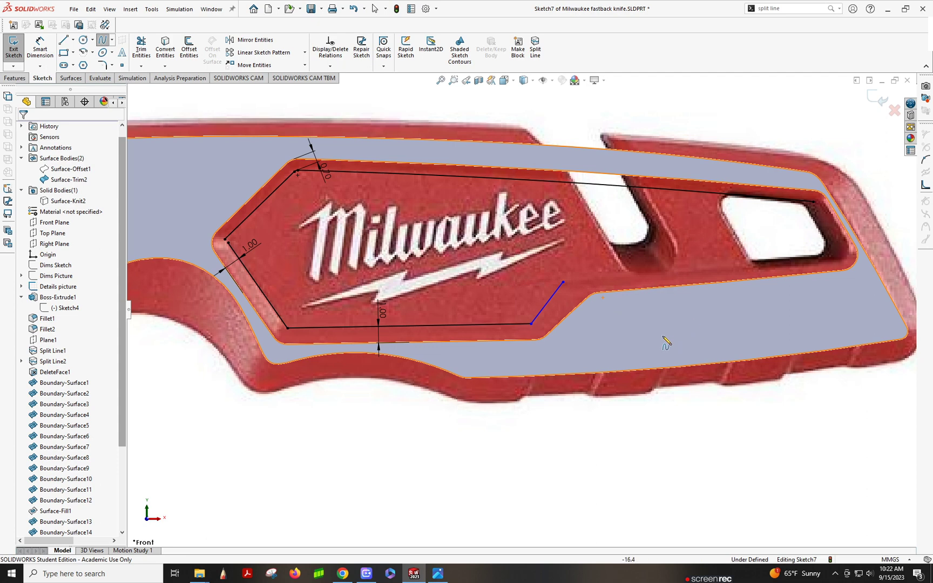
{"action": "left_click", "coordinate": [563, 281]}
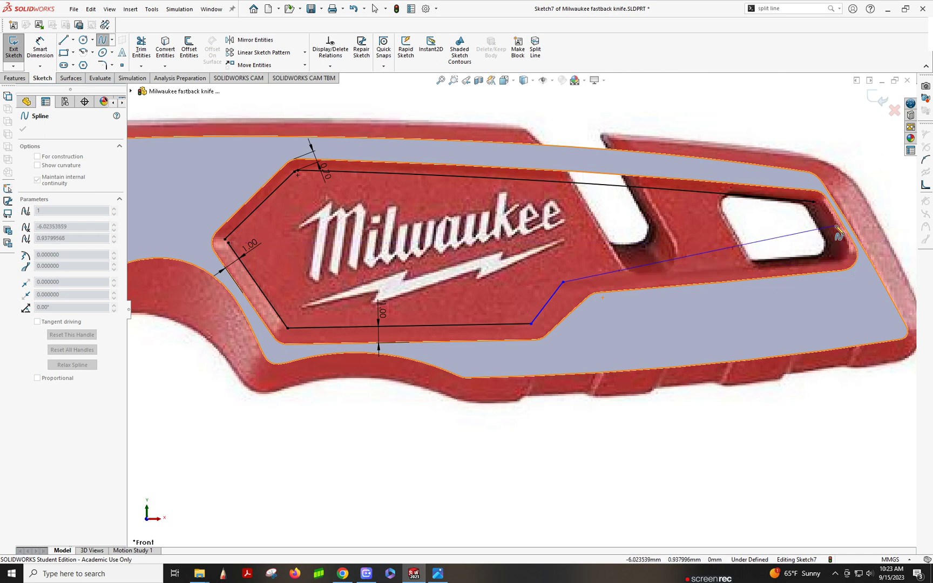
{"action": "double_click", "coordinate": [862, 260]}
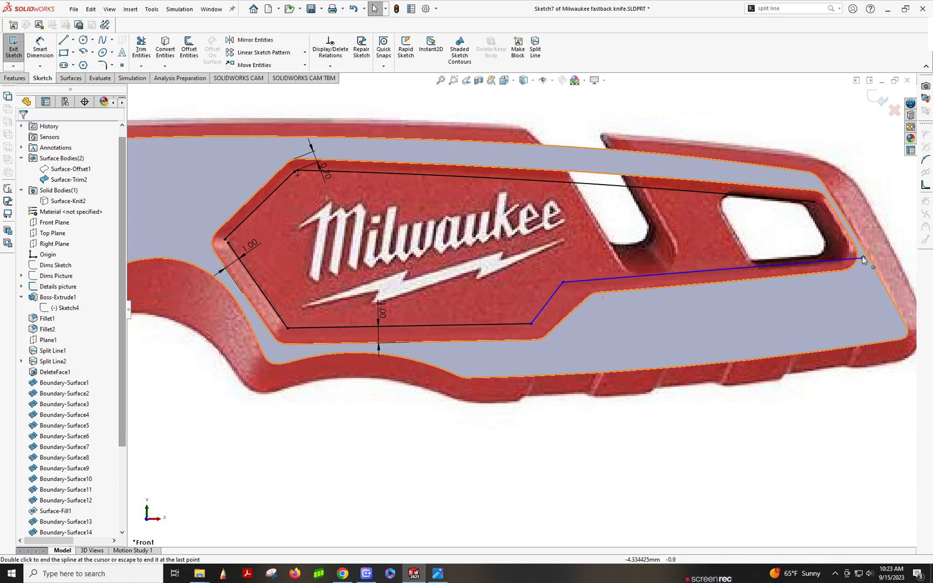
- Move the long lower spline's rear endpoint slightly outward and adjust its tangent handle to follow the pictured recess edge
{"action": "mouse_move", "coordinate": [863, 260]}
{"action": "left_mouse_down"}
{"action": "mouse_move", "coordinate": [866, 268]}
{"action": "mouse_move", "coordinate": [865, 260]}
{"action": "left_mouse_up"}
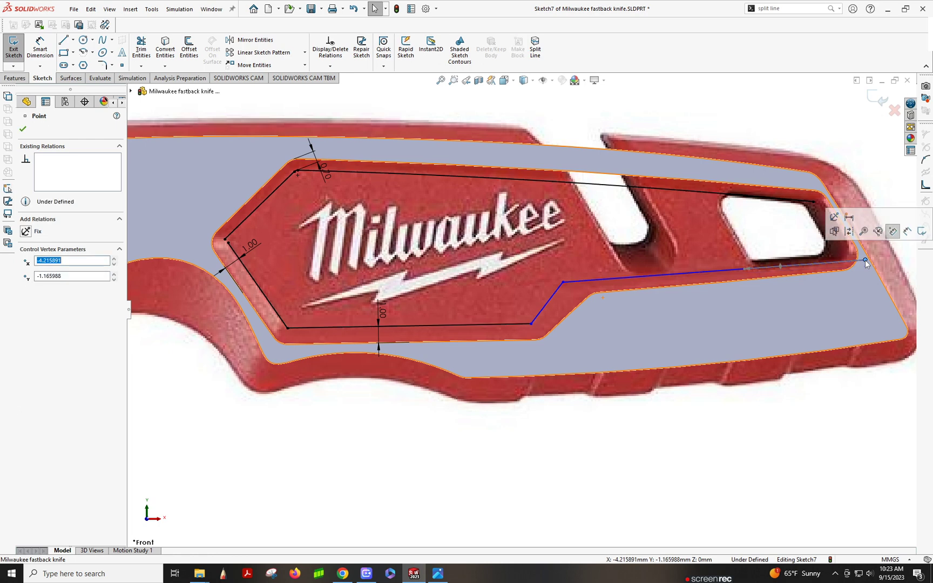
{"action": "left_click", "coordinate": [743, 271]}
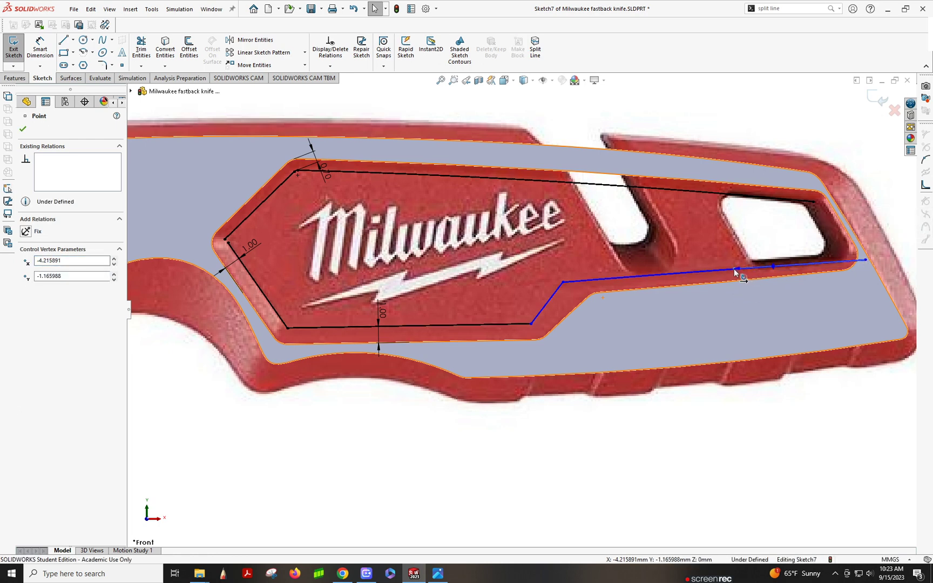
{"action": "left_click_drag", "start_coordinate": [734, 269], "coordinate": [737, 269]}
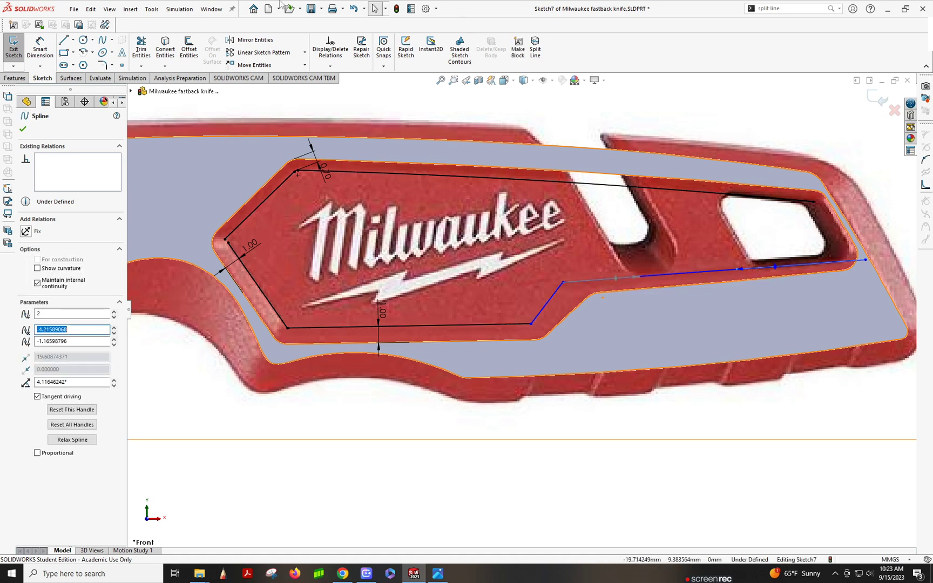
- Draw a slanted spline along the recess's rear end and stretch its lower end past the long lower spline
{"action": "left_click", "coordinate": [107, 42]}
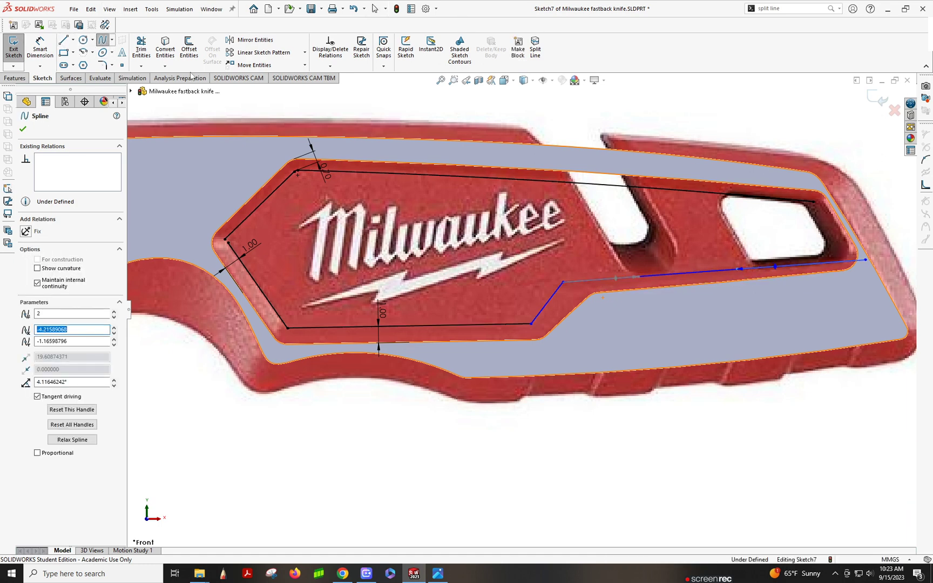
{"action": "left_click", "coordinate": [869, 276]}
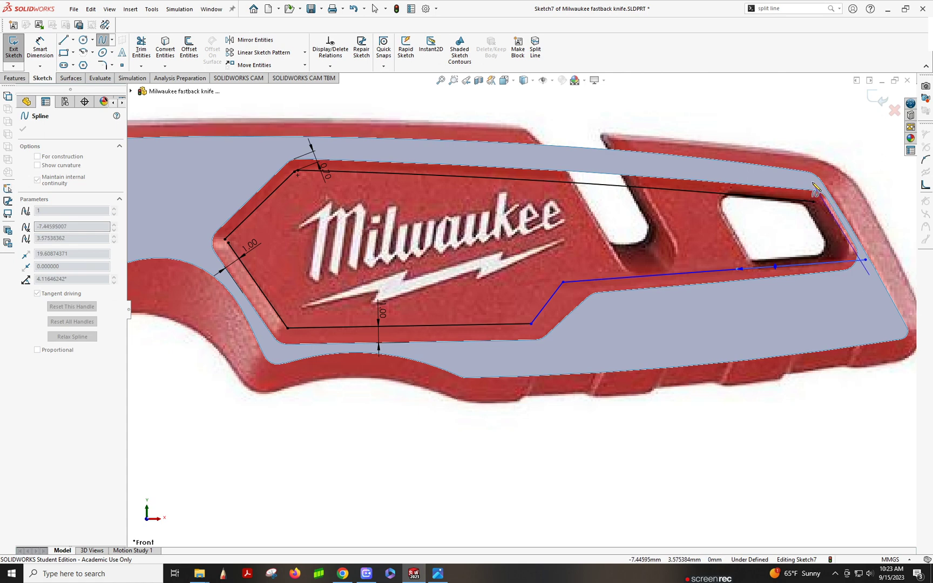
{"action": "double_click", "coordinate": [815, 188]}
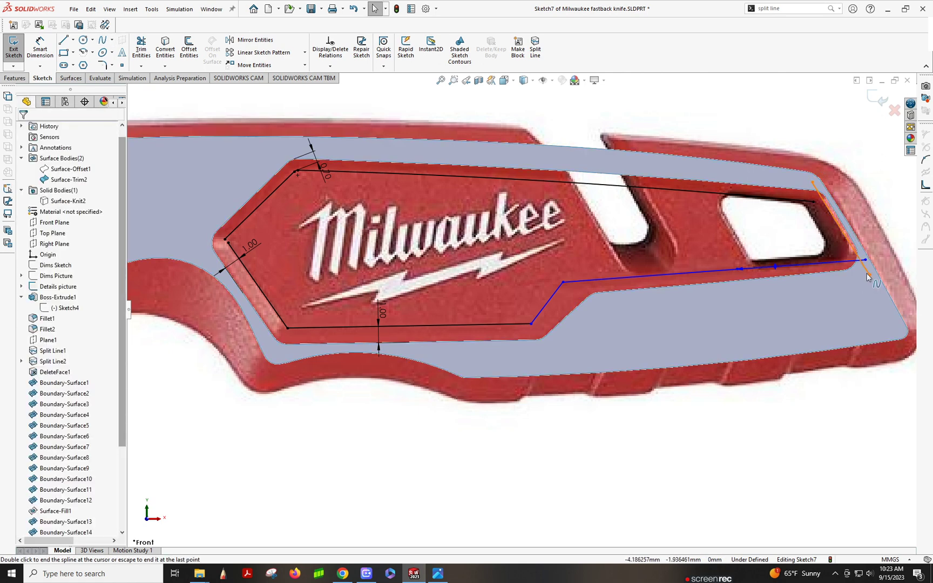
{"action": "left_click_drag", "start_coordinate": [865, 272], "coordinate": [872, 282]}
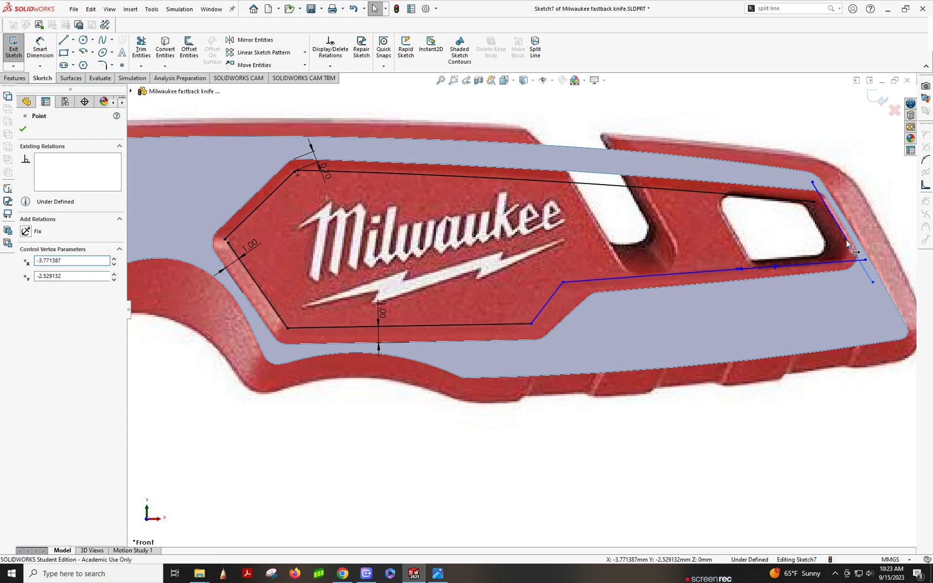
{"action": "left_click", "coordinate": [850, 246]}
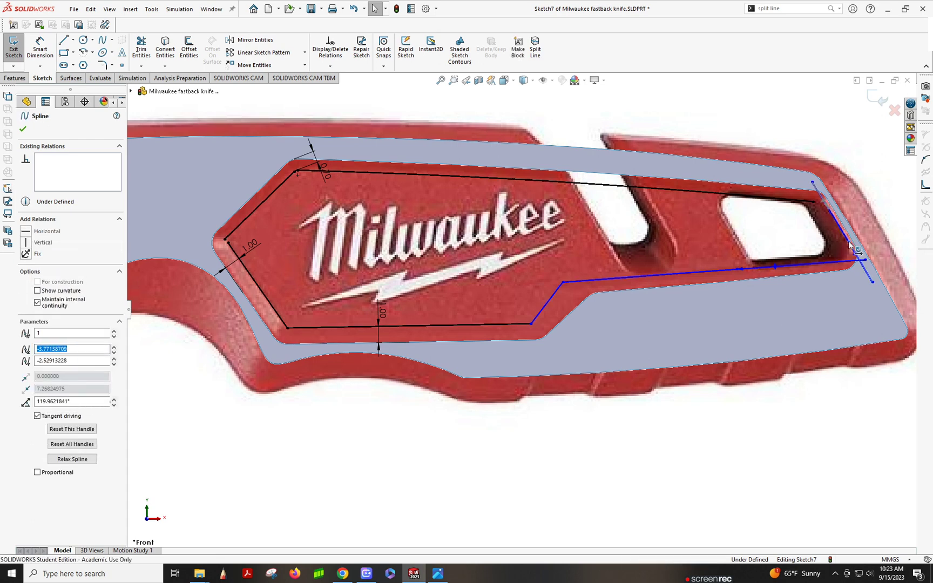
- Extend the upper offset line past the rear spline and power-trim the overhanging ends at both rear corners
{"action": "left_click_drag", "start_coordinate": [812, 203], "coordinate": [855, 206]}
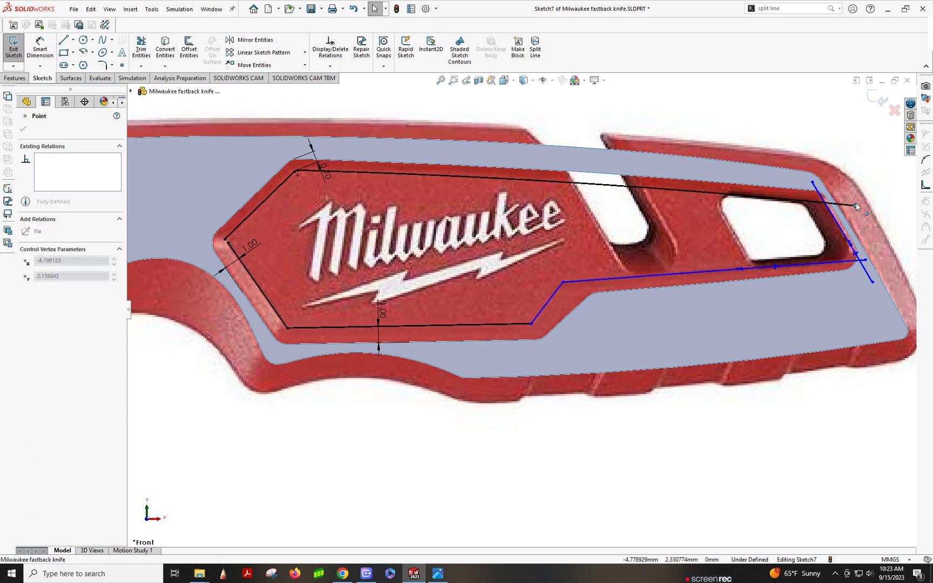
{"action": "left_click", "coordinate": [140, 52]}
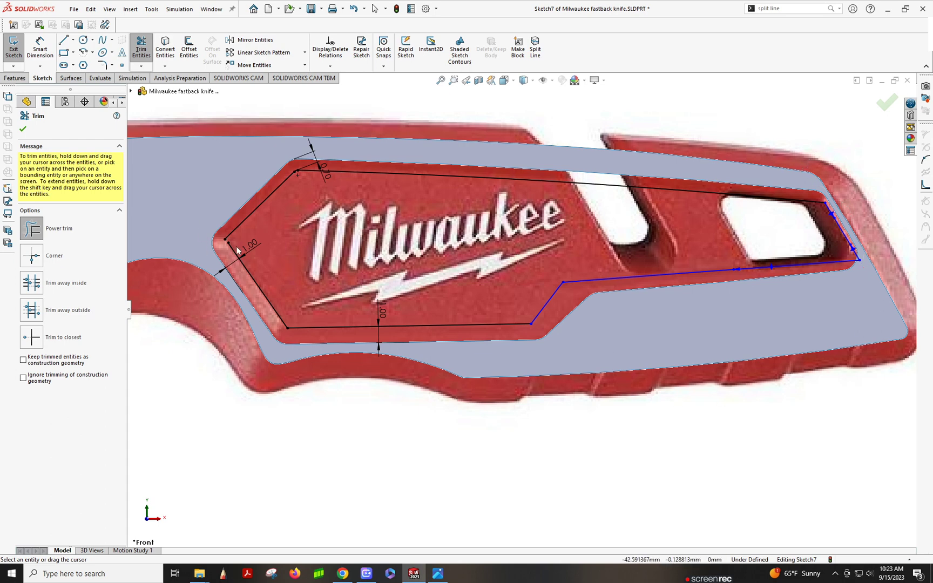
{"action": "scroll", "coordinate": [172, 220], "scroll_direction": "down", "scroll_amount": 3}
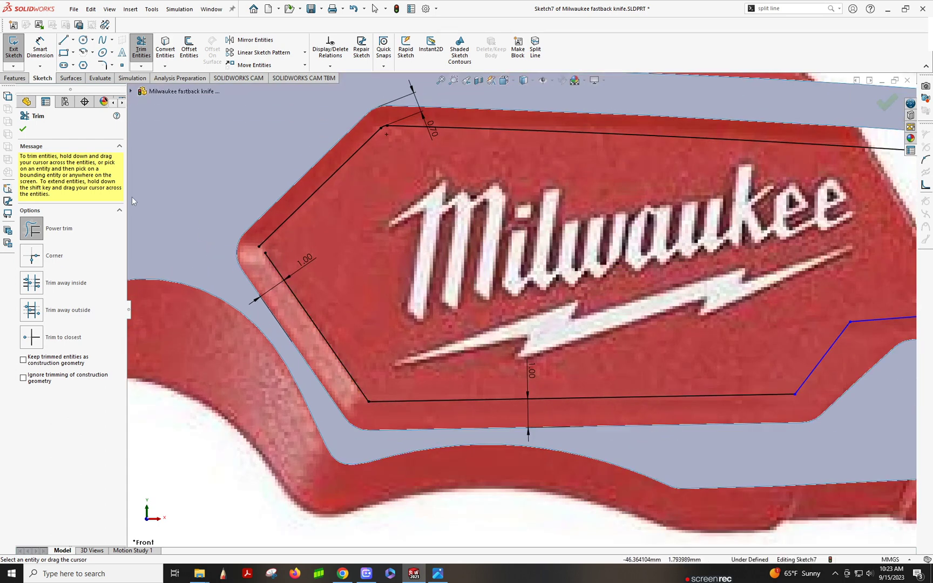
{"action": "left_click", "coordinate": [24, 130]}
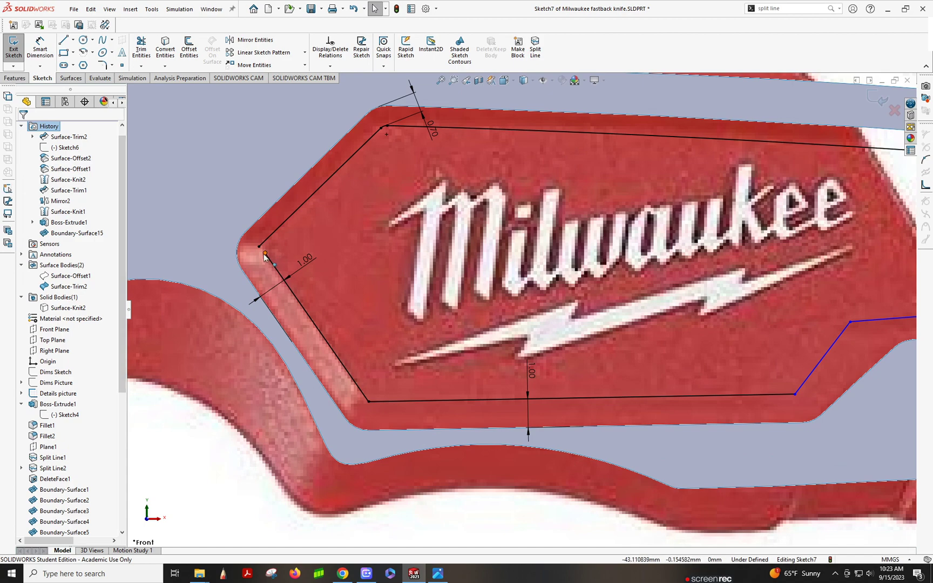
- Extend the two front slanted offset lines across each other and power-trim their overhangs into a sharp front corner
{"action": "left_click", "coordinate": [250, 221]}
{"action": "scroll", "coordinate": [252, 222], "scroll_direction": "down", "scroll_amount": 3}
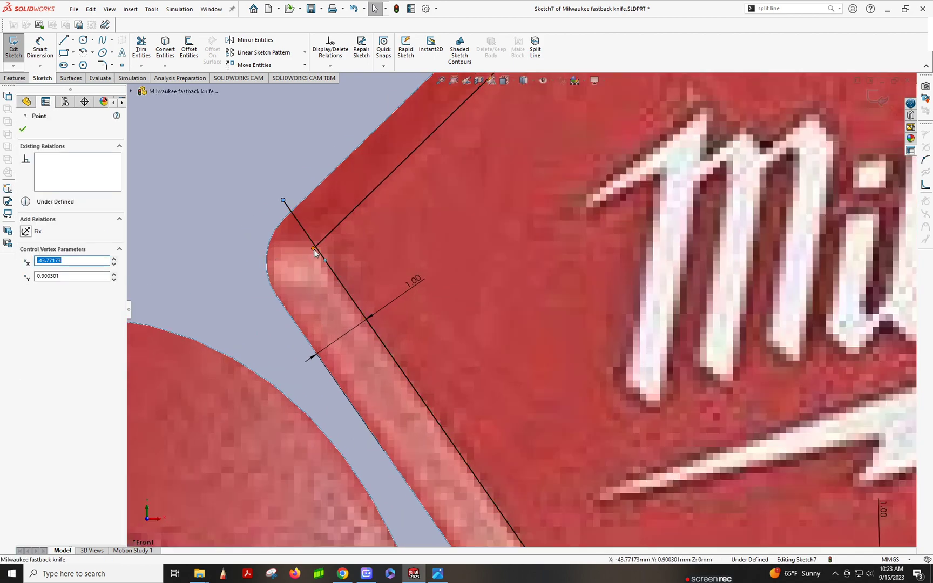
{"action": "left_click_drag", "start_coordinate": [313, 248], "coordinate": [273, 216]}
{"action": "left_click", "coordinate": [141, 48]}
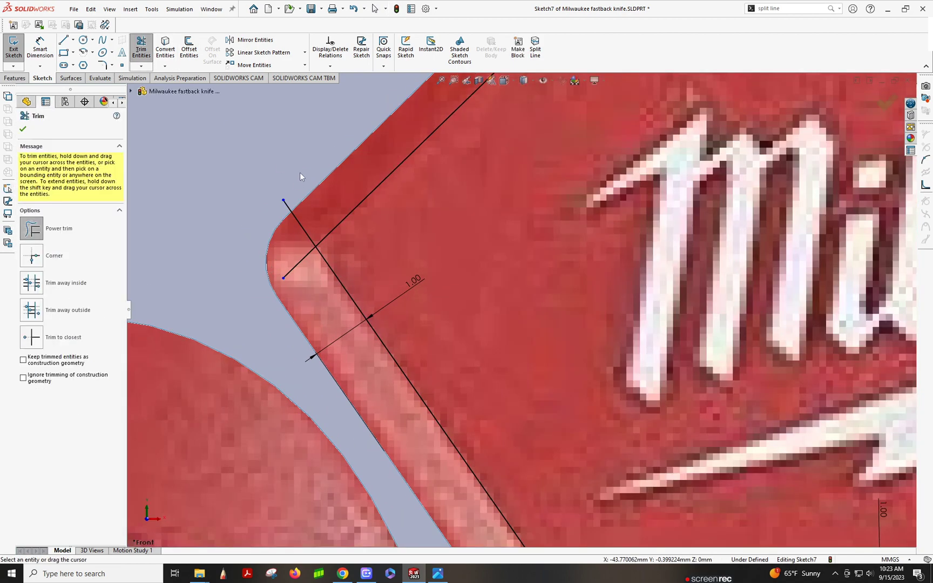
{"action": "mouse_move", "coordinate": [299, 173]}
{"action": "left_mouse_down"}
{"action": "mouse_move", "coordinate": [300, 274]}
{"action": "mouse_move", "coordinate": [311, 333]}
{"action": "left_mouse_up"}
{"action": "scroll", "coordinate": [285, 309], "scroll_direction": "up", "scroll_amount": 6}
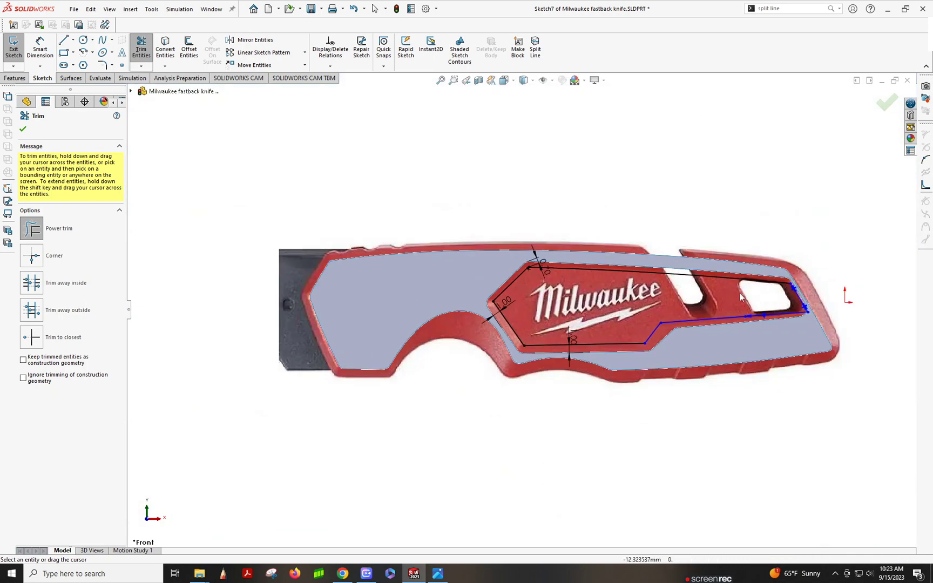
- Add 0.5 mm sketch fillets at the front corner, the lower front corner and both ends of the short slanted spline
{"action": "scroll", "coordinate": [723, 298], "scroll_direction": "down", "scroll_amount": 1}
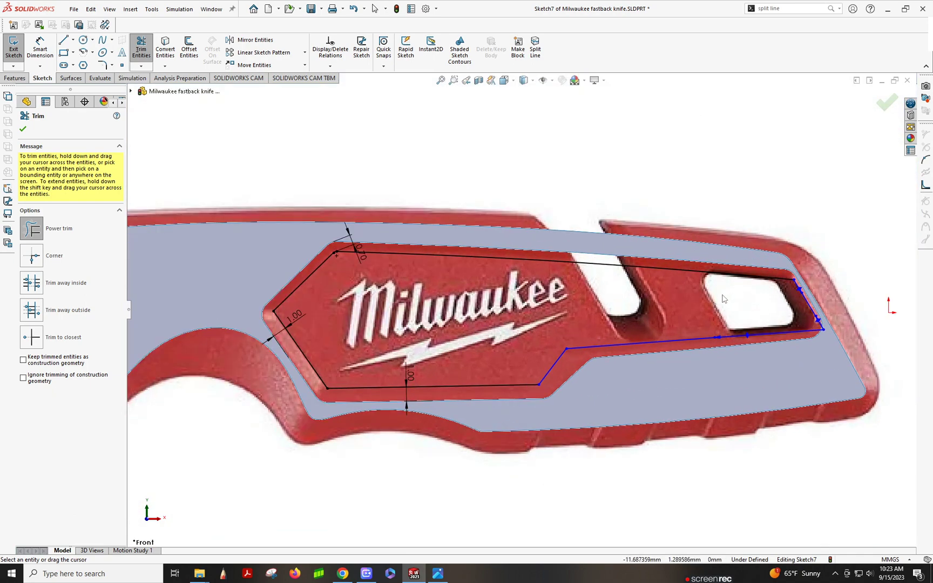
{"action": "left_click", "coordinate": [102, 65]}
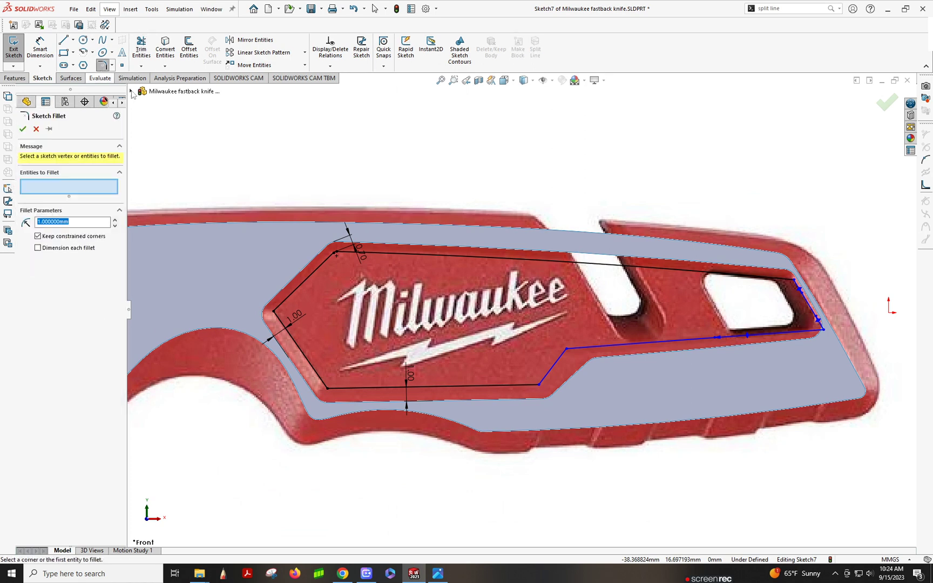
{"action": "left_click", "coordinate": [274, 312]}
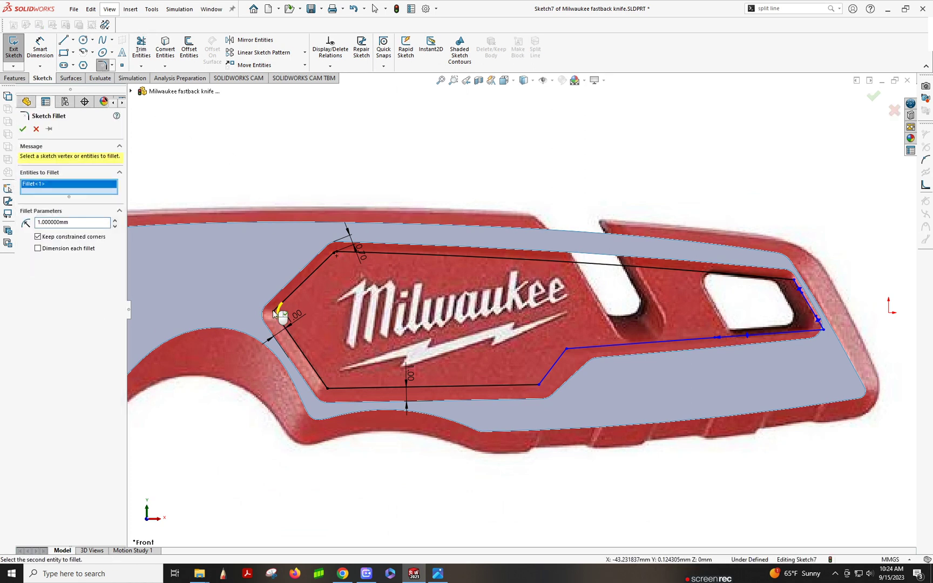
{"action": "left_click", "coordinate": [83, 222]}
{"action": "left_click", "coordinate": [327, 388]}
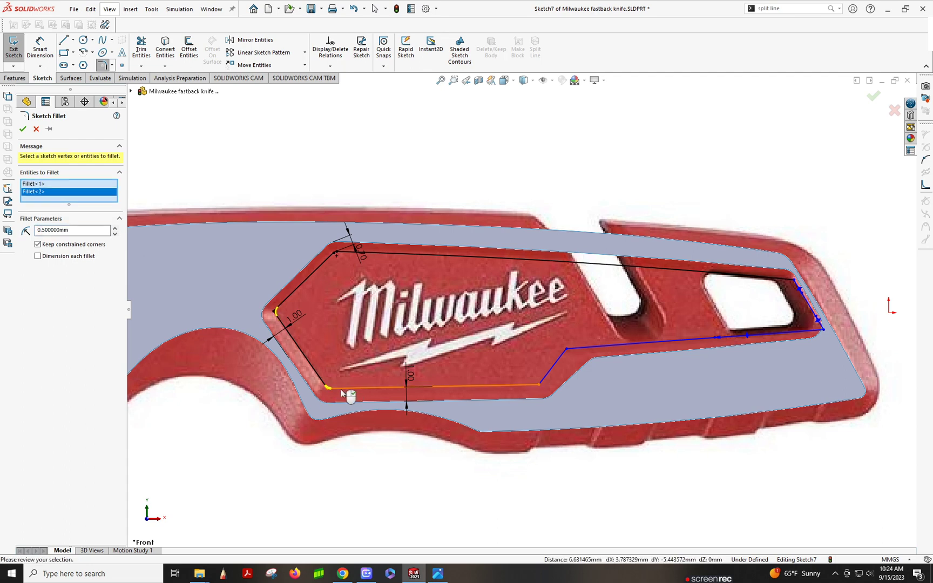
{"action": "left_click", "coordinate": [539, 385]}
{"action": "left_click", "coordinate": [566, 348]}
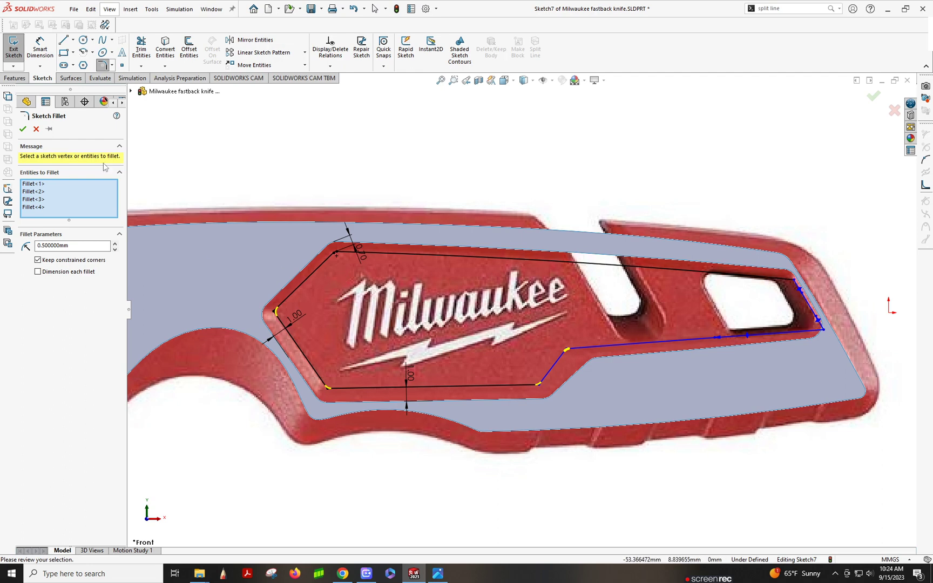
{"action": "left_click", "coordinate": [23, 128]}
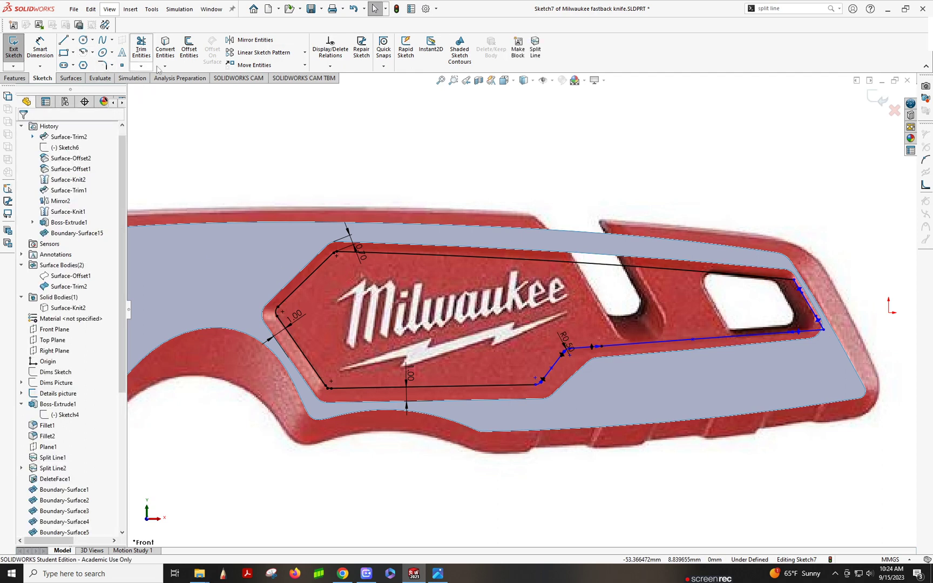
- Add 0.65 mm sketch fillets at the upper and lower rear corners of the inner recess outline
{"action": "left_click", "coordinate": [102, 65]}
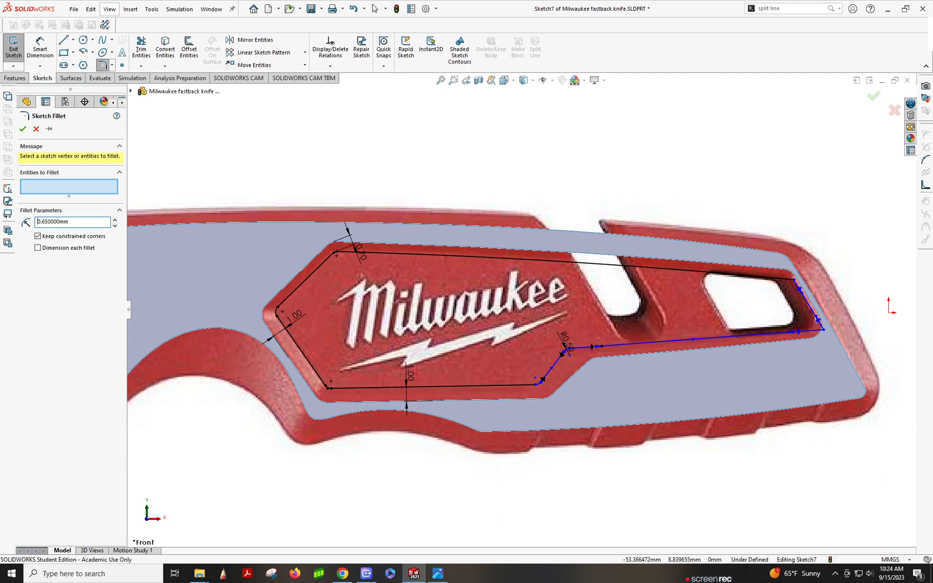
{"action": "left_click", "coordinate": [823, 330]}
{"action": "left_click", "coordinate": [793, 281]}
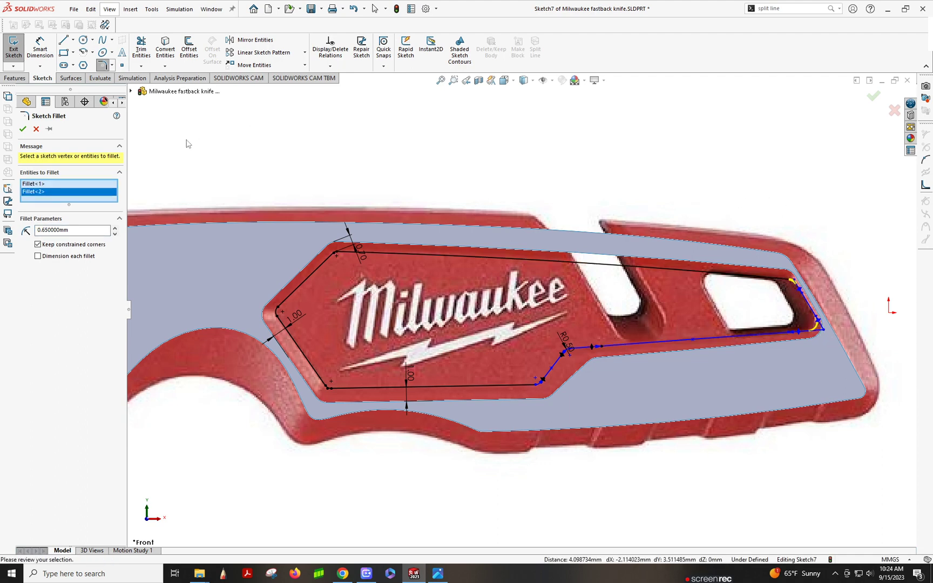
{"action": "left_click", "coordinate": [23, 129]}
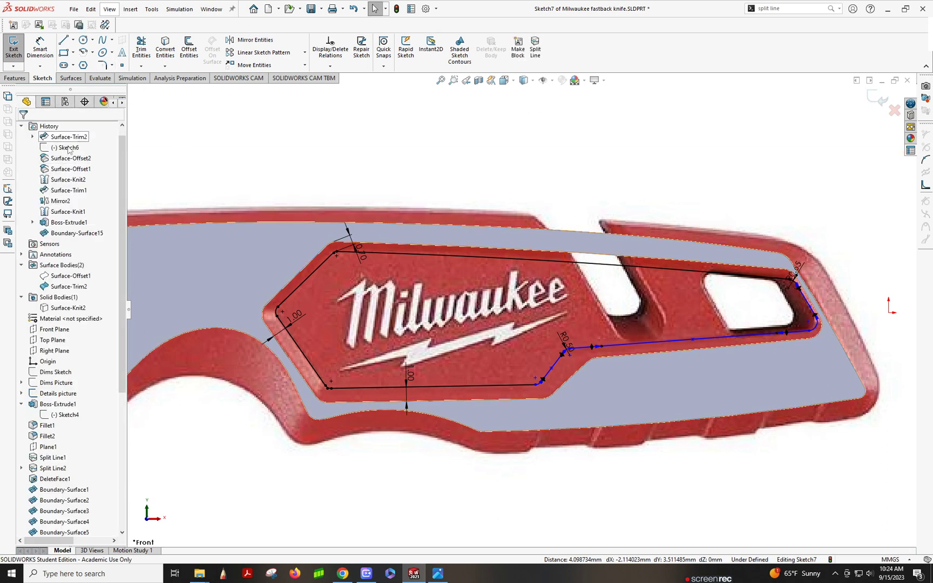
- Show the hidden Surface-Offset1 body and trim it with the inner outline sketch, keeping the region inside the outline
{"action": "right_click", "coordinate": [55, 279]}
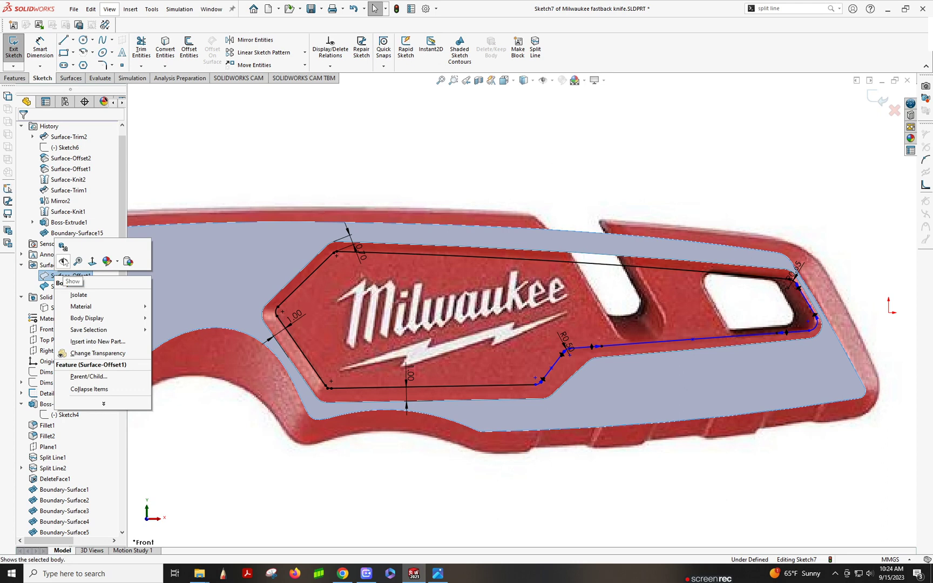
{"action": "left_click", "coordinate": [71, 262]}
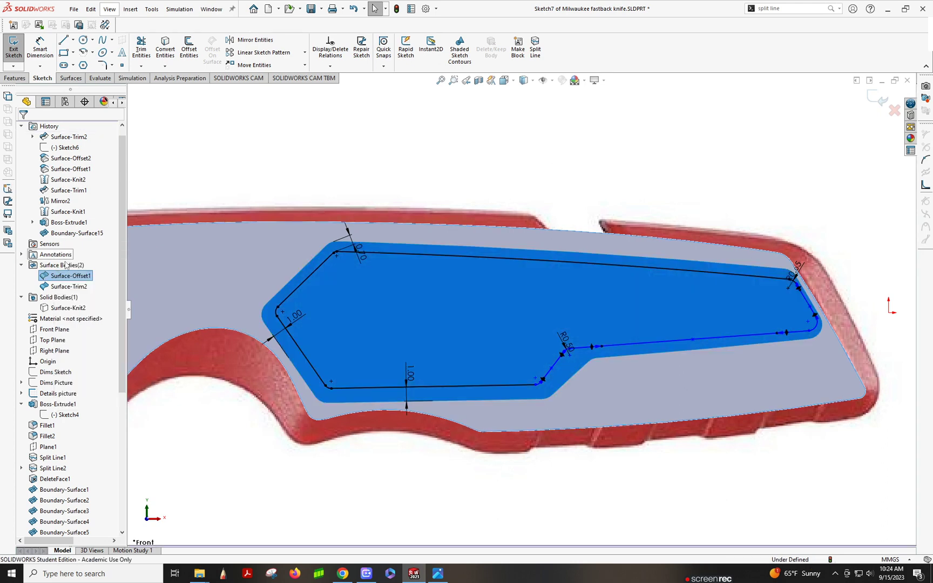
{"action": "left_click", "coordinate": [70, 78]}
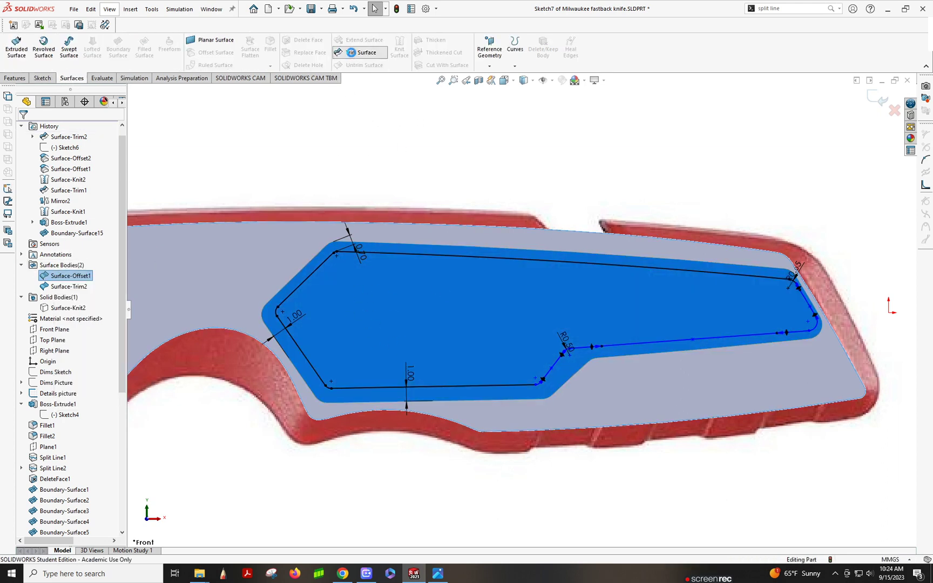
{"action": "left_click", "coordinate": [360, 52]}
{"action": "left_click", "coordinate": [389, 336]}
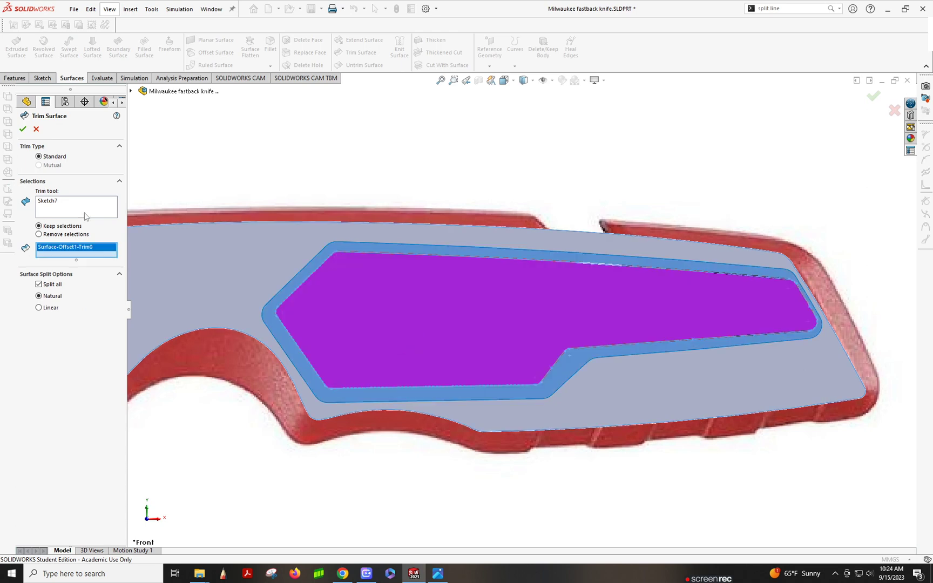
{"action": "left_click", "coordinate": [23, 129]}
- Create a boundary surface between the long upper edge of the handle opening and the matching upper edge of the inner panel
{"action": "scroll", "coordinate": [487, 253], "scroll_direction": "up", "scroll_amount": 3}
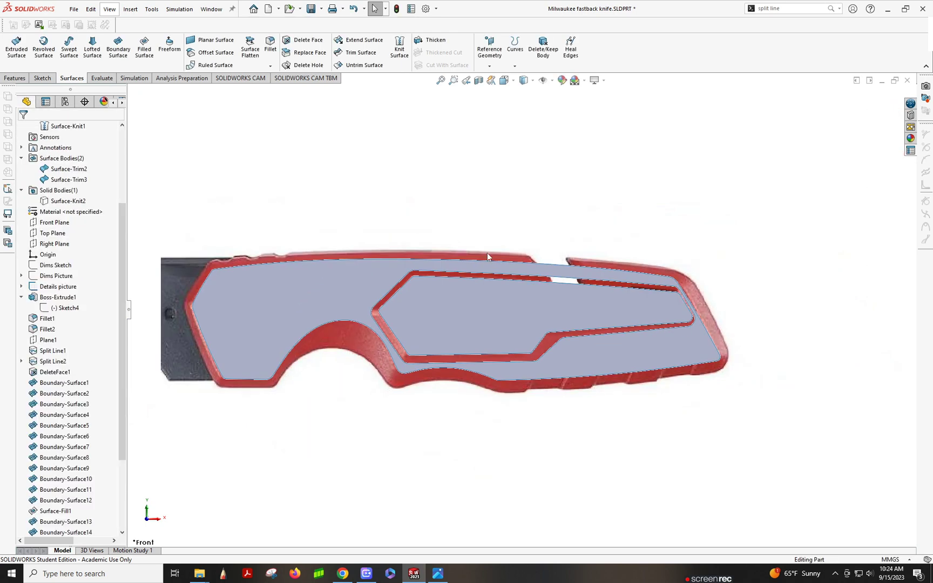
{"action": "middle_click_drag", "start_coordinate": [571, 288], "coordinate": [669, 277]}
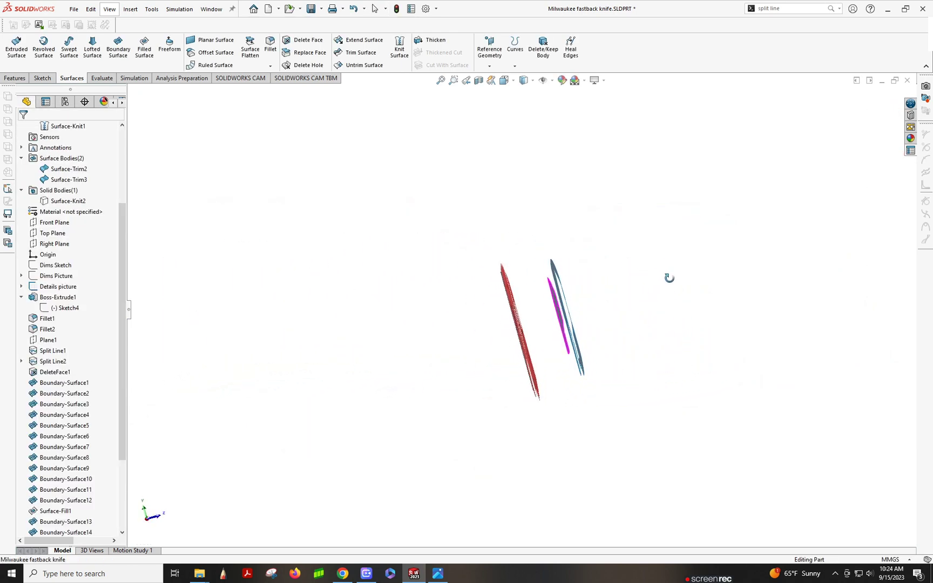
{"action": "middle_click_drag", "start_coordinate": [567, 296], "coordinate": [900, 282]}
{"action": "scroll", "coordinate": [469, 303], "scroll_direction": "up", "scroll_amount": 3}
{"action": "scroll", "coordinate": [469, 304], "scroll_direction": "up", "scroll_amount": 3}
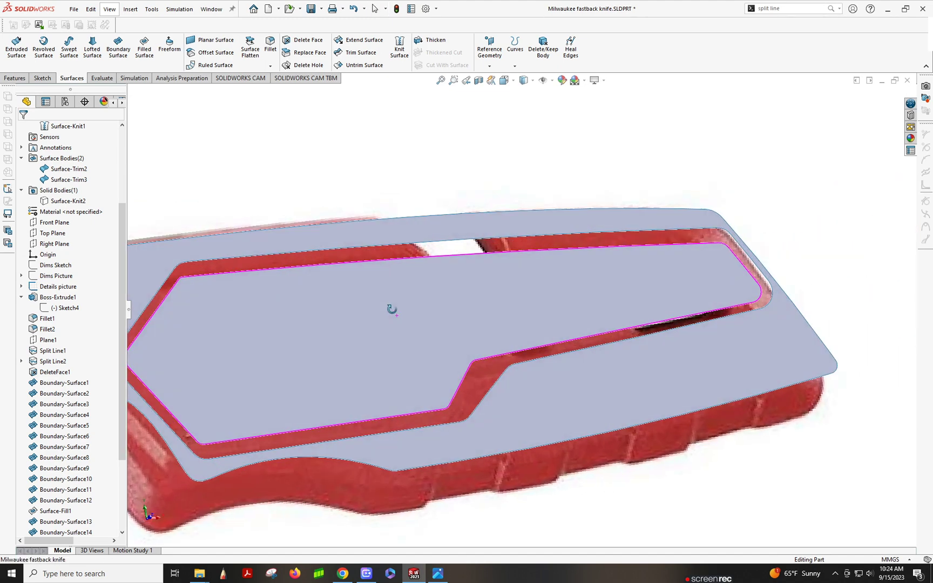
{"action": "mouse_move", "coordinate": [389, 308]}
{"action": "middle_mouse_down"}
{"action": "mouse_move", "coordinate": [396, 190]}
{"action": "mouse_move", "coordinate": [411, 133]}
{"action": "mouse_move", "coordinate": [389, 369]}
{"action": "mouse_move", "coordinate": [390, 333]}
{"action": "mouse_move", "coordinate": [405, 318]}
{"action": "middle_mouse_up"}
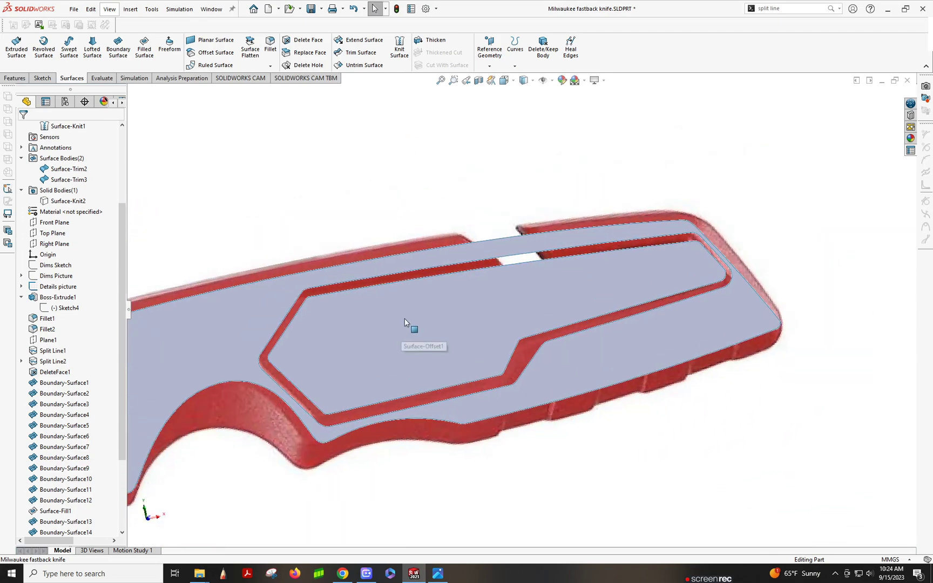
{"action": "scroll", "coordinate": [406, 319], "scroll_direction": "up", "scroll_amount": 3}
{"action": "left_click", "coordinate": [118, 47]}
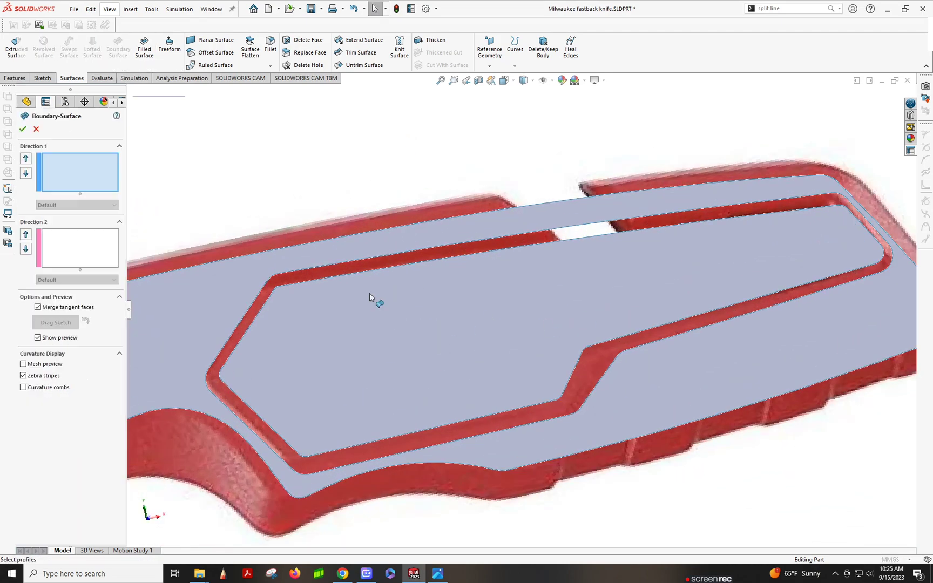
{"action": "left_click", "coordinate": [301, 272]}
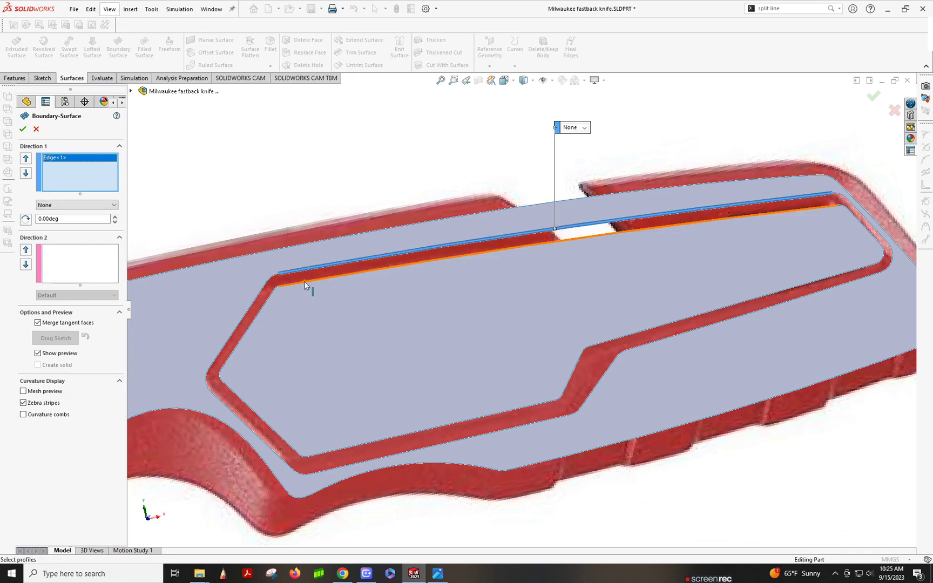
{"action": "left_click", "coordinate": [304, 281]}
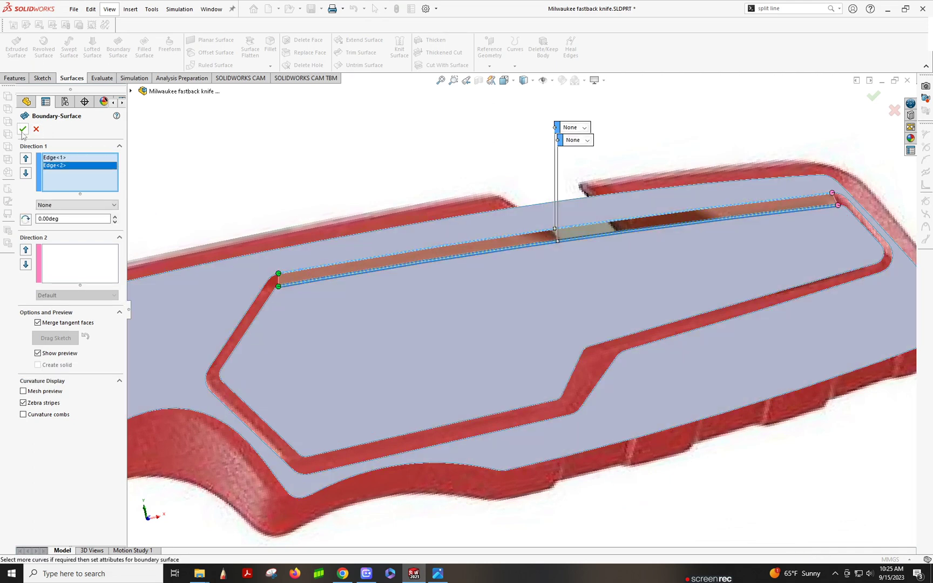
{"action": "left_click", "coordinate": [22, 128]}
- Create boundary surfaces between the opening and panel edges along the upper and lower slanted front sides
{"action": "left_click", "coordinate": [118, 47]}
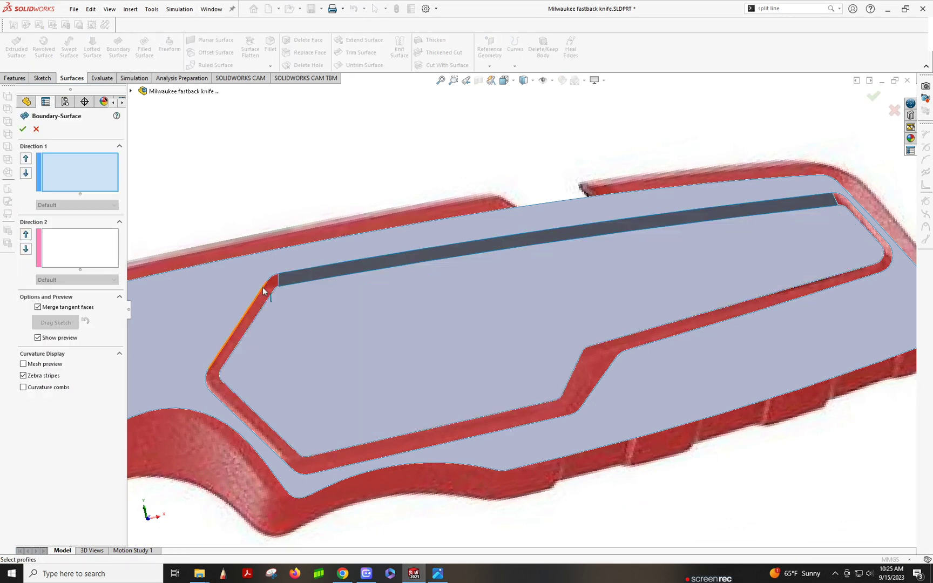
{"action": "left_click", "coordinate": [263, 291]}
{"action": "left_click", "coordinate": [271, 294]}
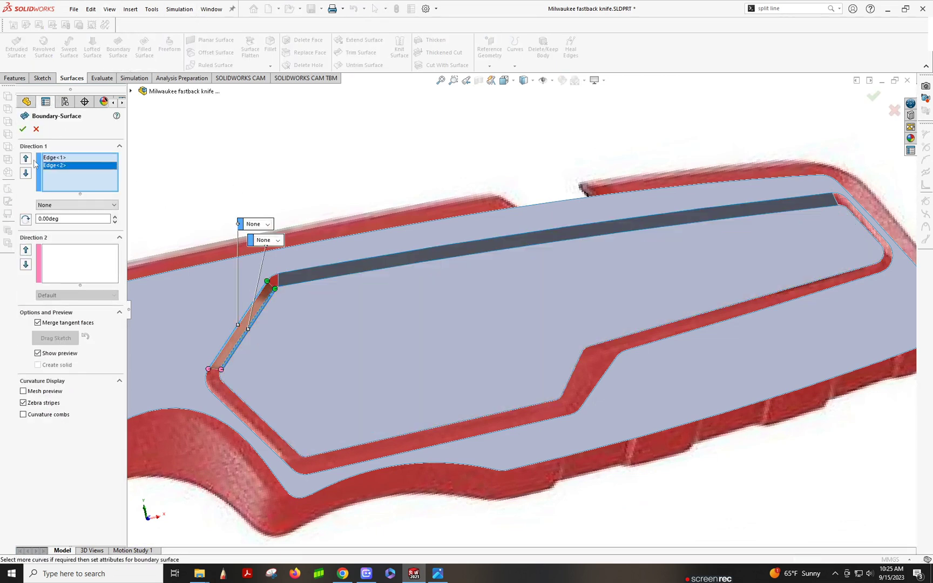
{"action": "left_click", "coordinate": [23, 129]}
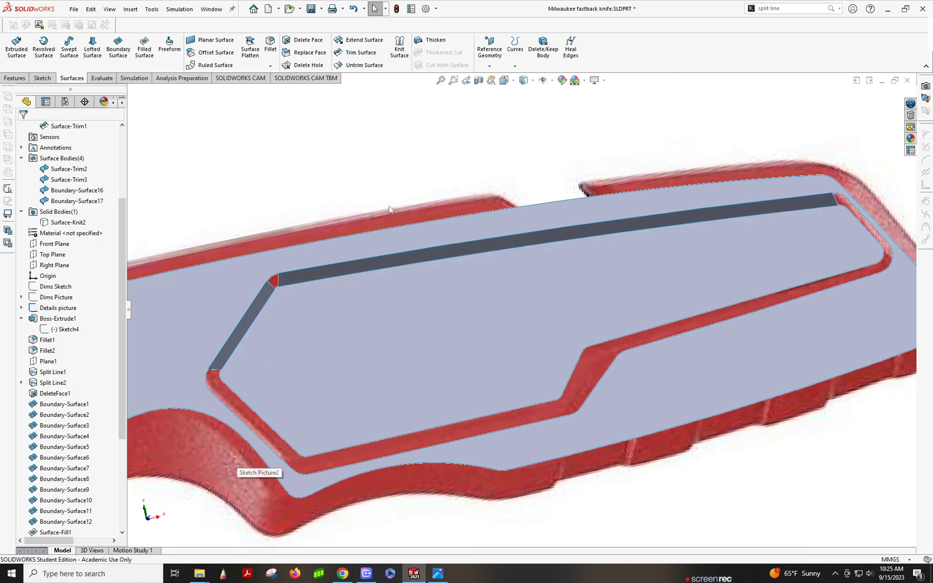
{"action": "left_click", "coordinate": [118, 47]}
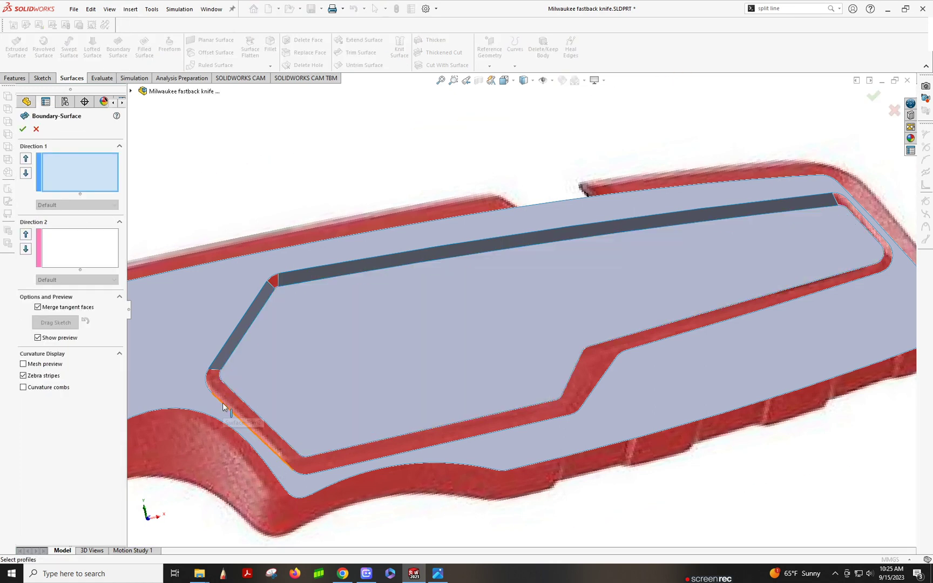
{"action": "left_click", "coordinate": [224, 406]}
{"action": "left_click", "coordinate": [232, 391]}
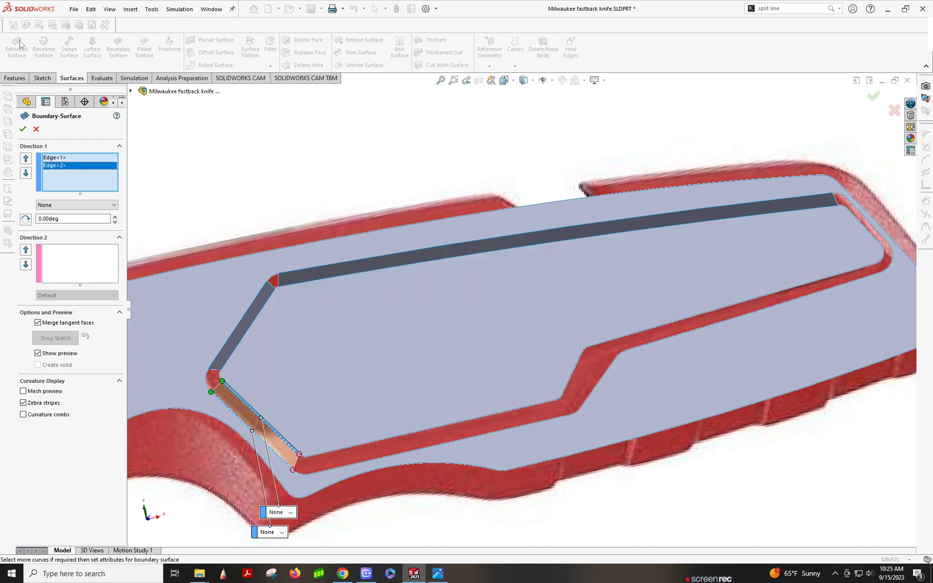
{"action": "left_click", "coordinate": [23, 129]}
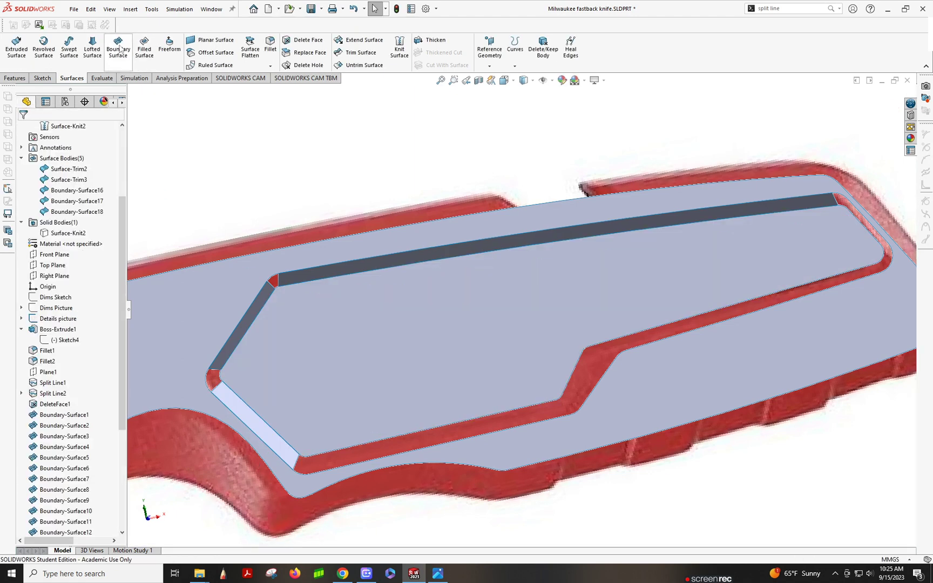
- Create boundary surfaces between the opening and panel edges along the straight front lower side and the short slanted step
{"action": "left_click", "coordinate": [119, 48]}
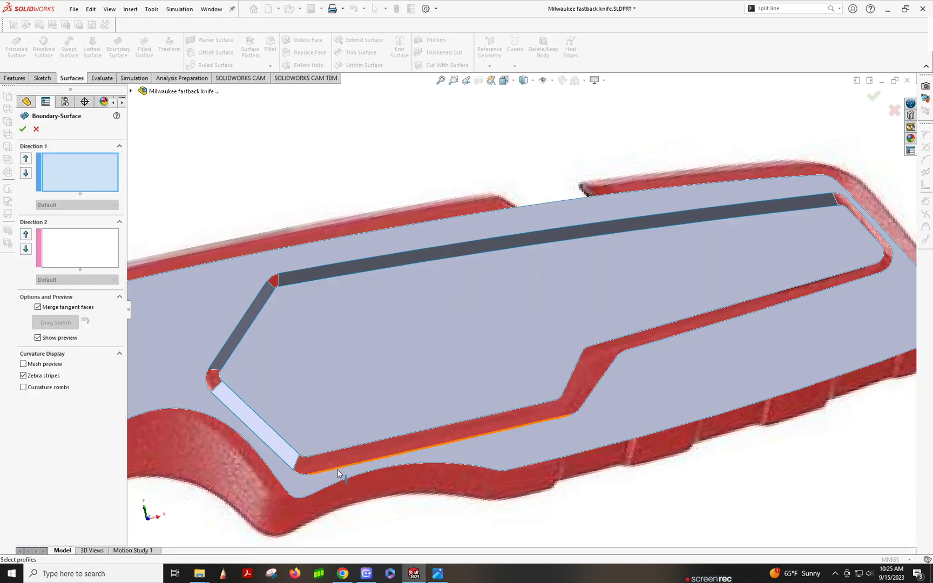
{"action": "left_click", "coordinate": [338, 473]}
{"action": "left_click", "coordinate": [338, 450]}
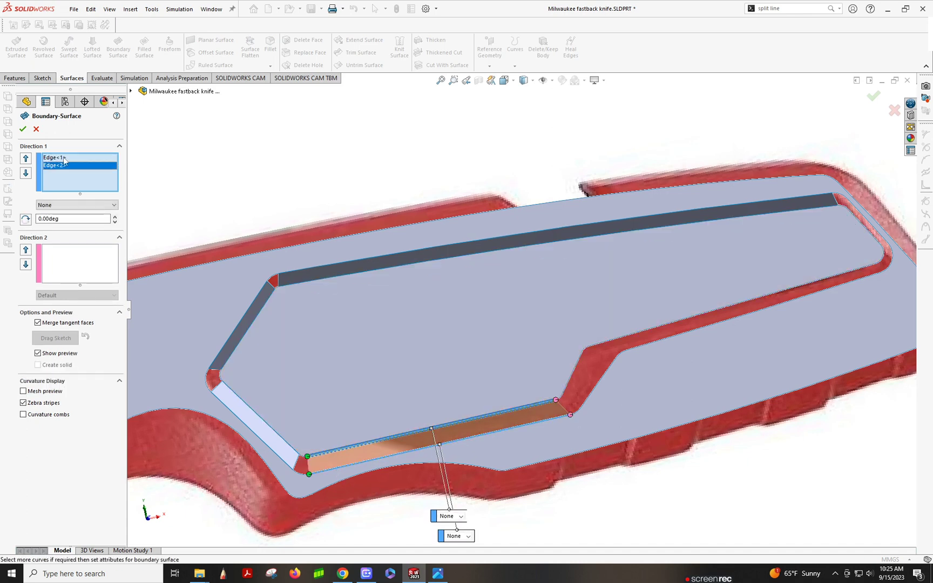
{"action": "left_click", "coordinate": [22, 129]}
{"action": "left_click", "coordinate": [119, 48]}
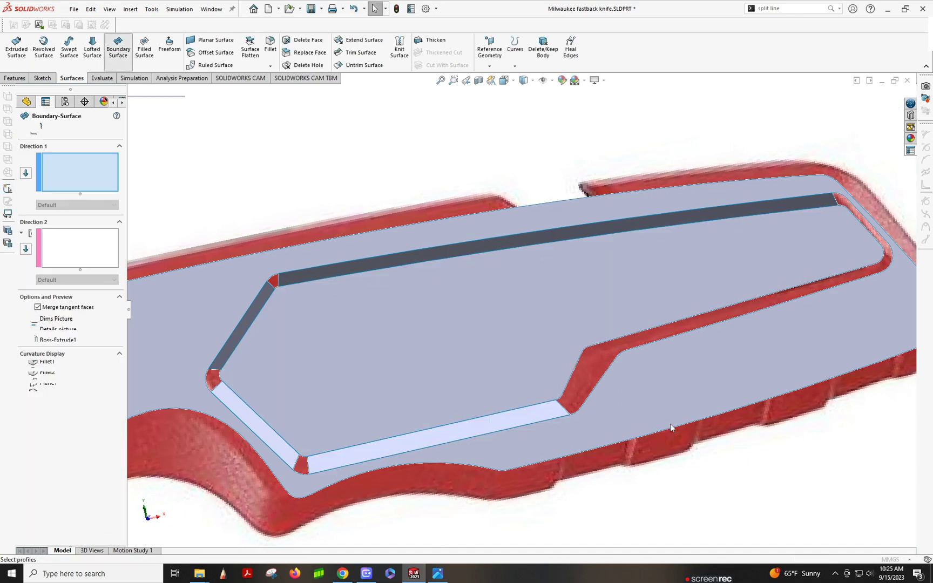
{"action": "left_click", "coordinate": [578, 358]}
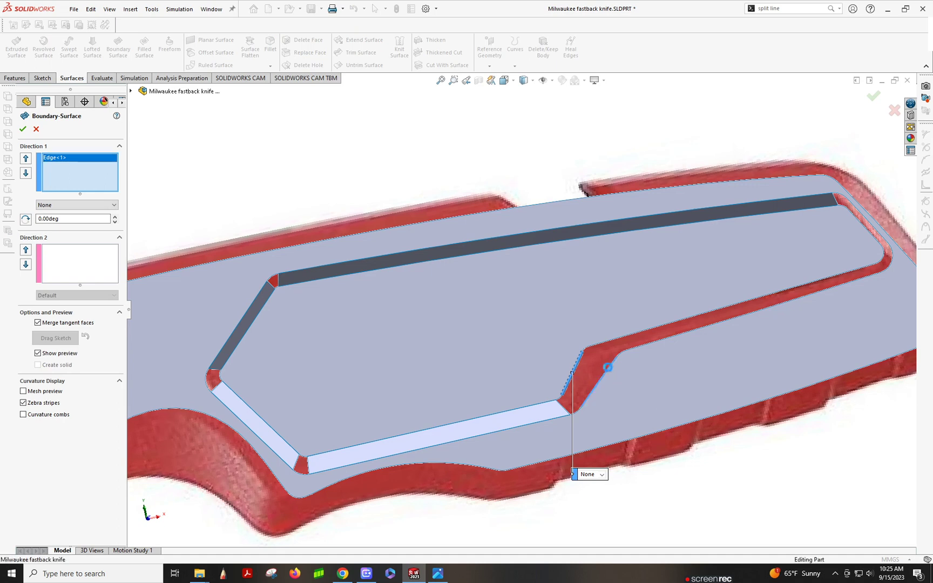
{"action": "left_click", "coordinate": [608, 367]}
{"action": "left_click", "coordinate": [23, 129]}
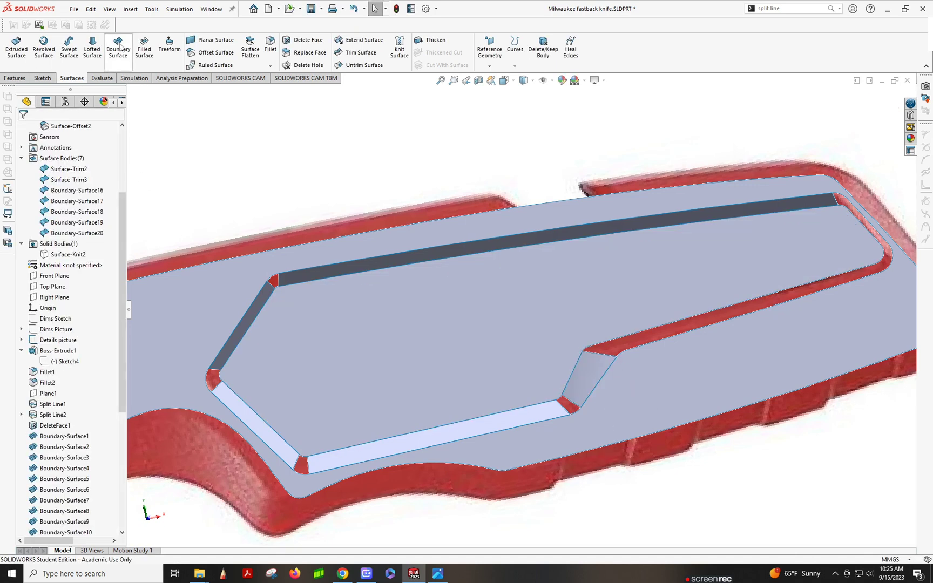
- Create an untwisted boundary surface between the long rear lower edges of the panel and the opening, picking both edges near the step
{"action": "left_click", "coordinate": [119, 48]}
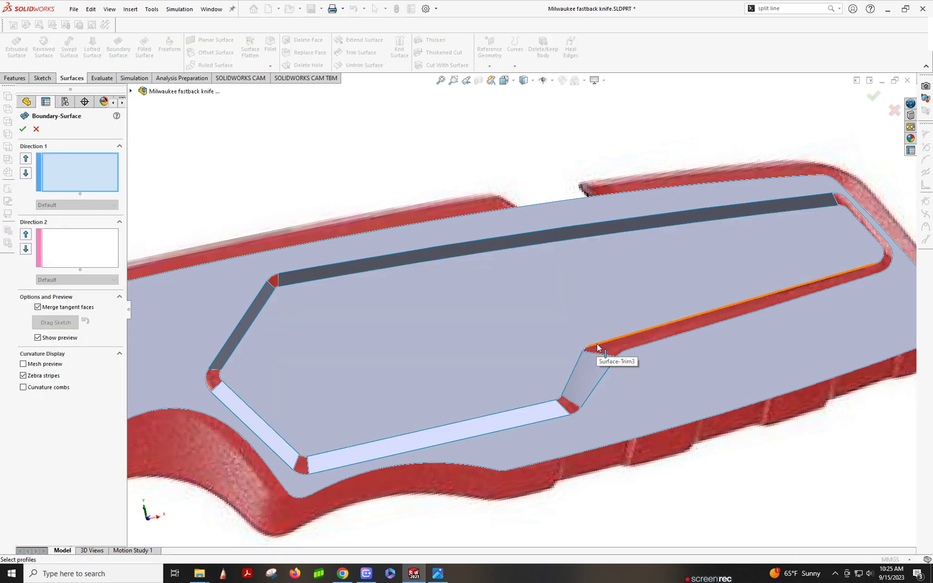
{"action": "left_click", "coordinate": [599, 348]}
{"action": "left_click", "coordinate": [867, 277]}
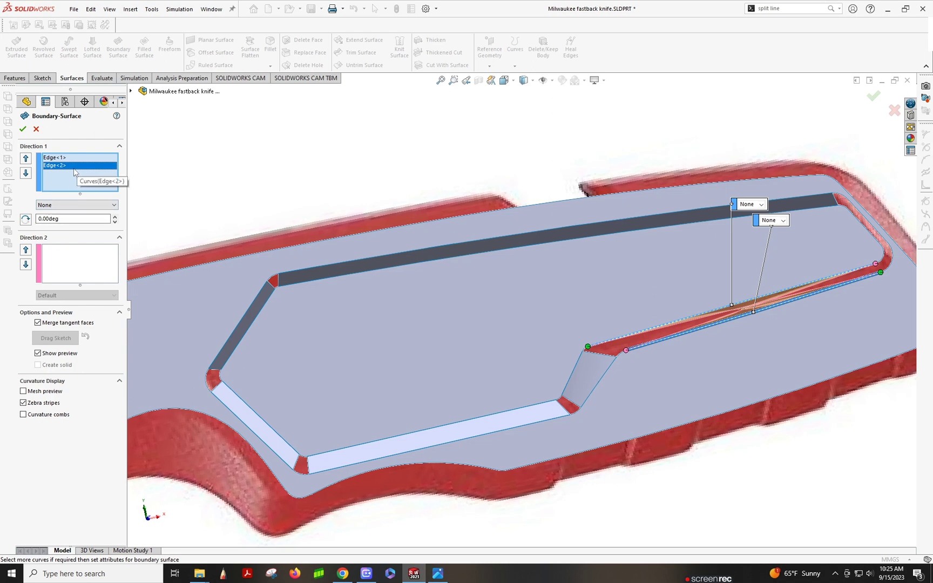
{"action": "key", "text": "Delete"}
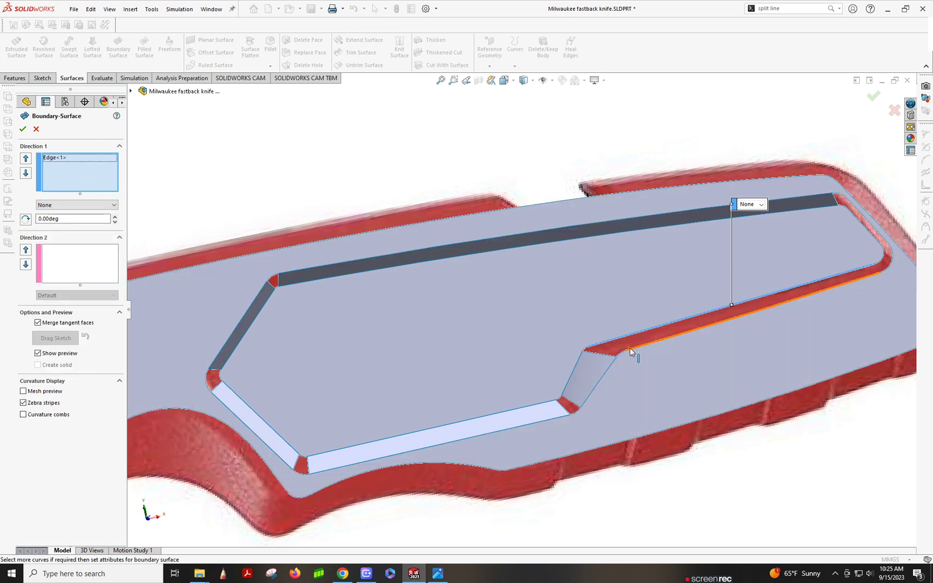
{"action": "left_click", "coordinate": [629, 350]}
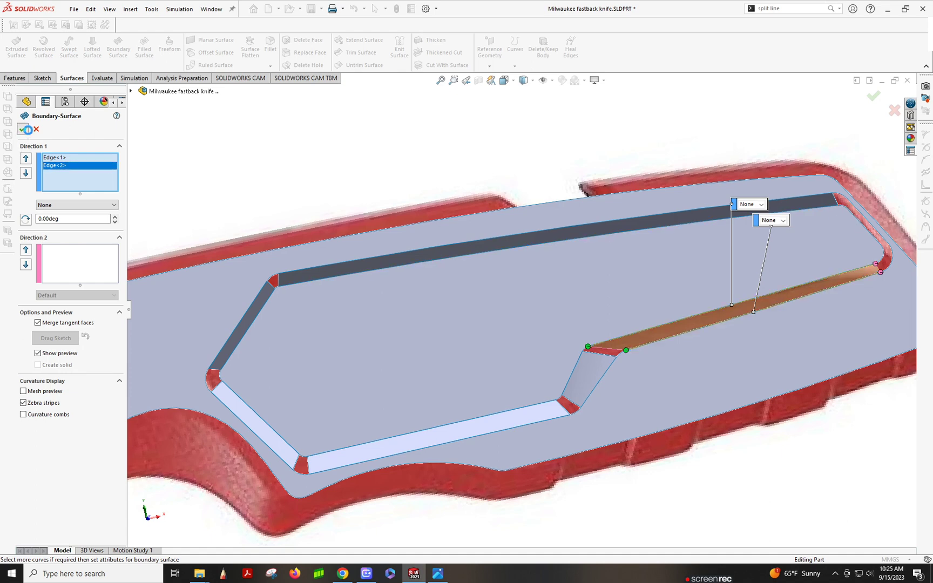
{"action": "left_click", "coordinate": [22, 128]}
- Create a boundary surface between the slanted rear end edges of the panel and the opening
{"action": "left_click", "coordinate": [852, 217]}
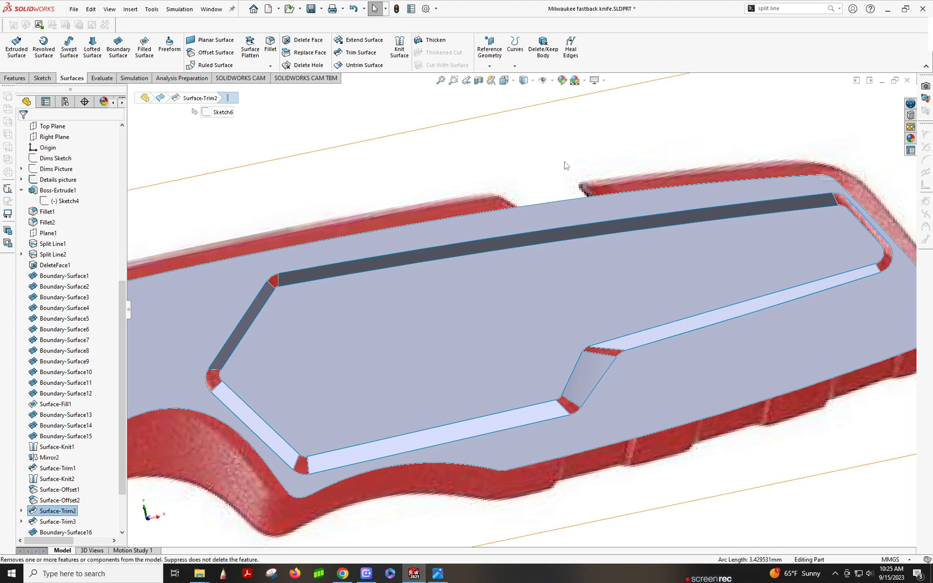
{"action": "key", "text": "Escape"}
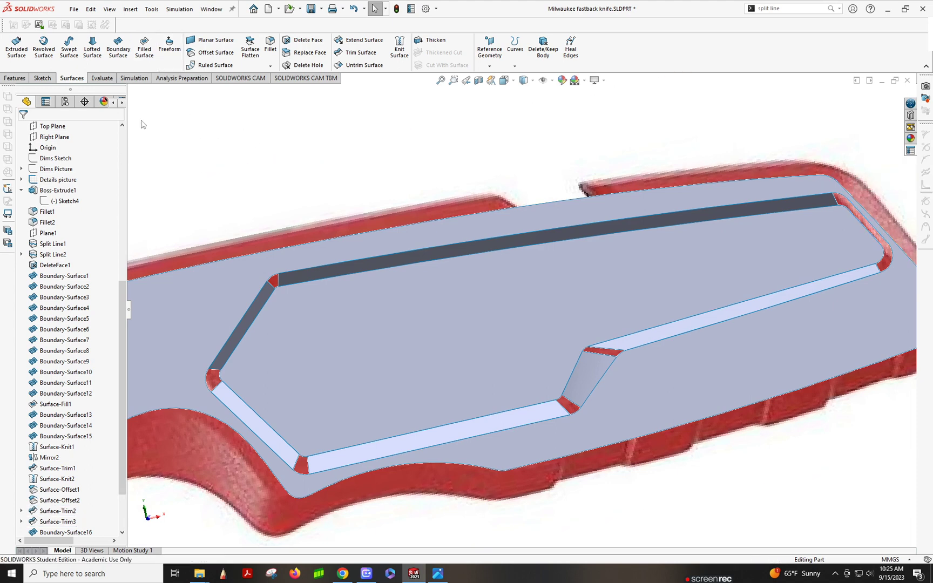
{"action": "left_click", "coordinate": [118, 46]}
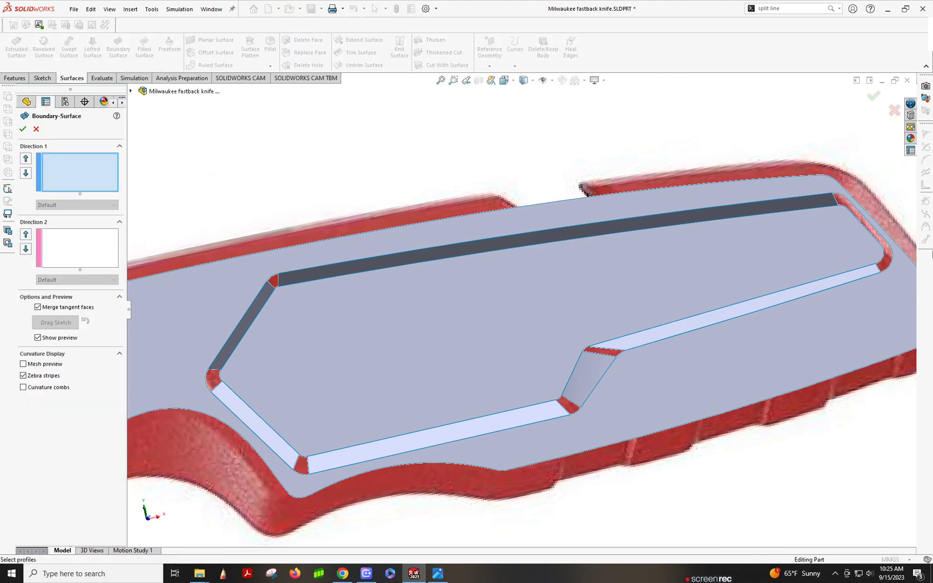
{"action": "left_click", "coordinate": [852, 215]}
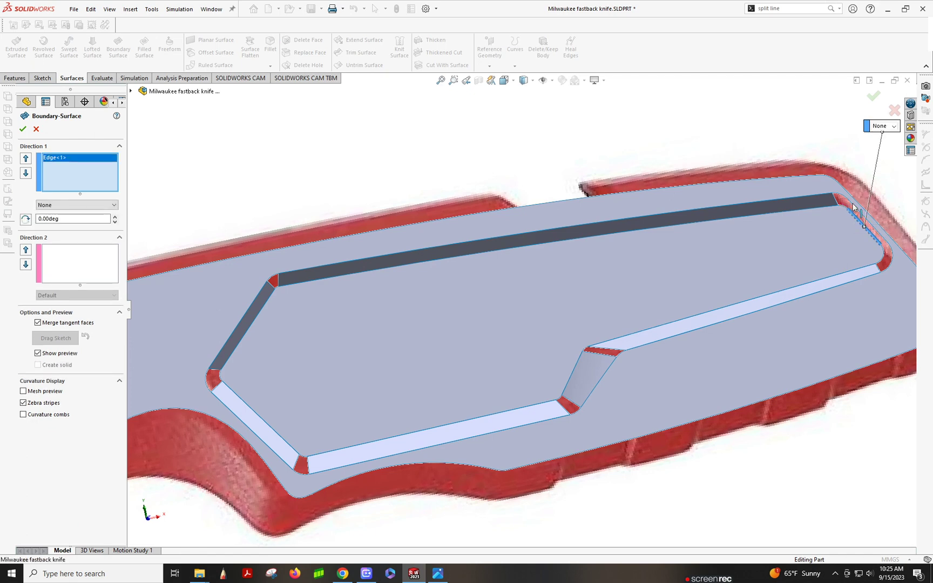
{"action": "left_click", "coordinate": [859, 223]}
{"action": "left_click", "coordinate": [23, 130]}
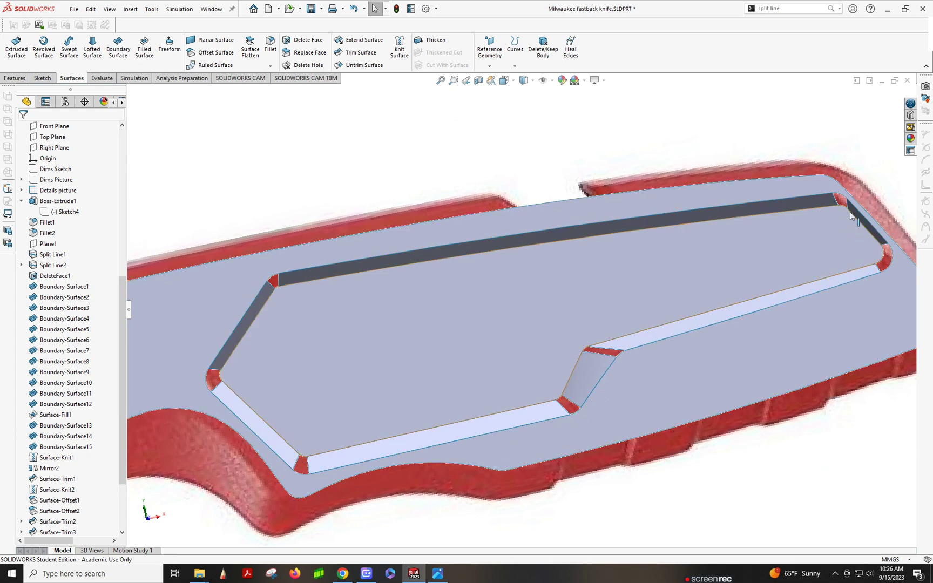
{"action": "middle_click_drag", "start_coordinate": [307, 307], "coordinate": [280, 294]}
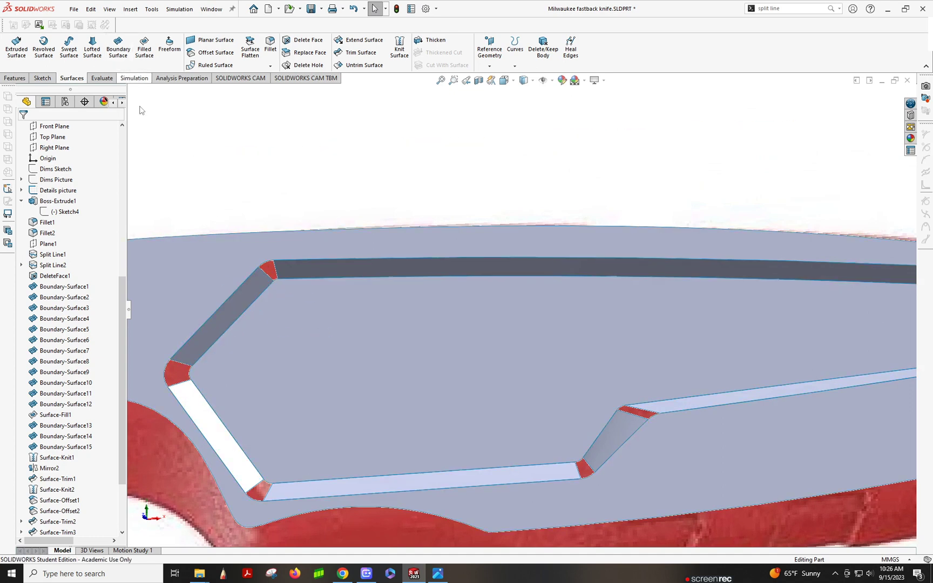
- Start a boundary surface in the gap between the long upper wall and upper slanted front wall, with wall ends as Direction 1 and corner arcs as Direction 2
{"action": "left_click", "coordinate": [116, 54]}
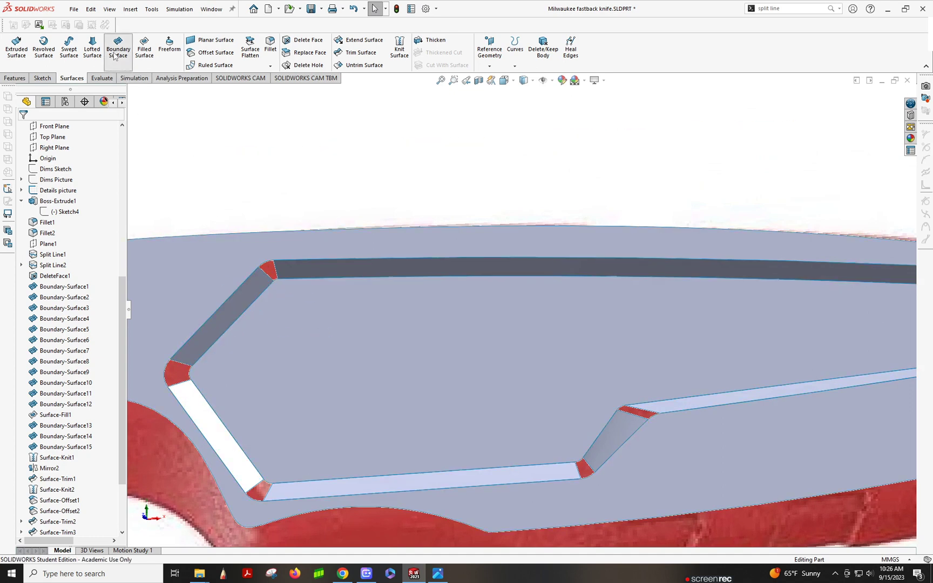
{"action": "left_click", "coordinate": [275, 269]}
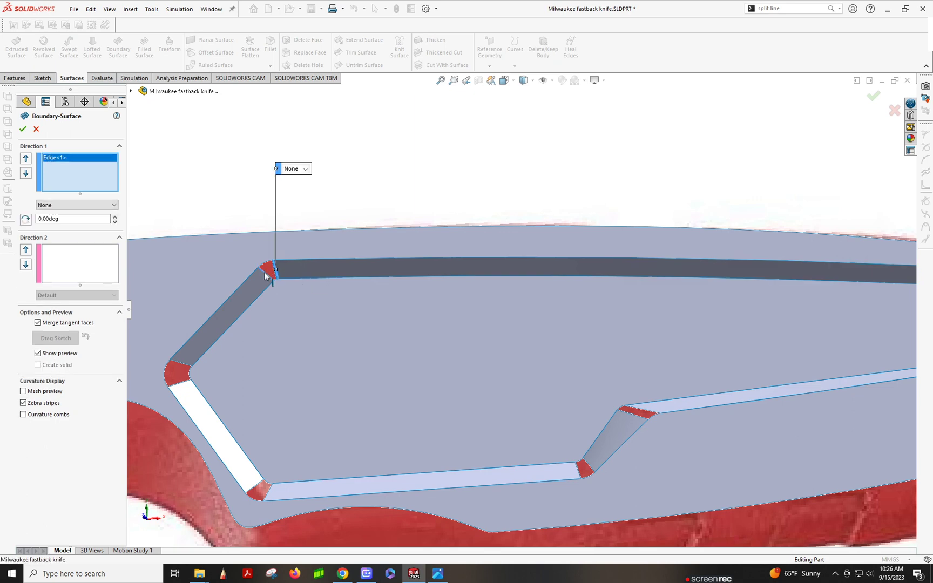
{"action": "left_click", "coordinate": [264, 274]}
{"action": "left_click", "coordinate": [65, 264]}
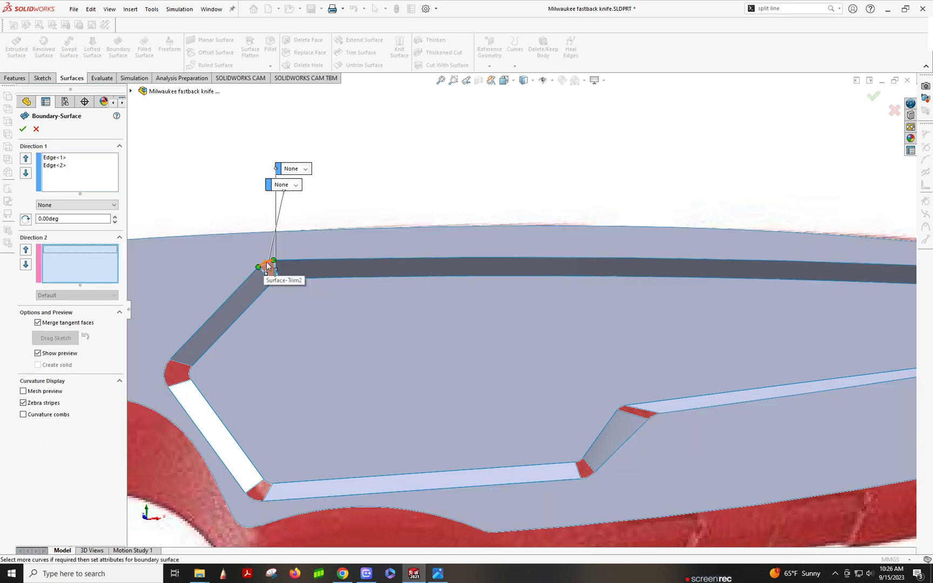
{"action": "left_click", "coordinate": [265, 269]}
{"action": "scroll", "coordinate": [295, 294], "scroll_direction": "down", "scroll_amount": 3}
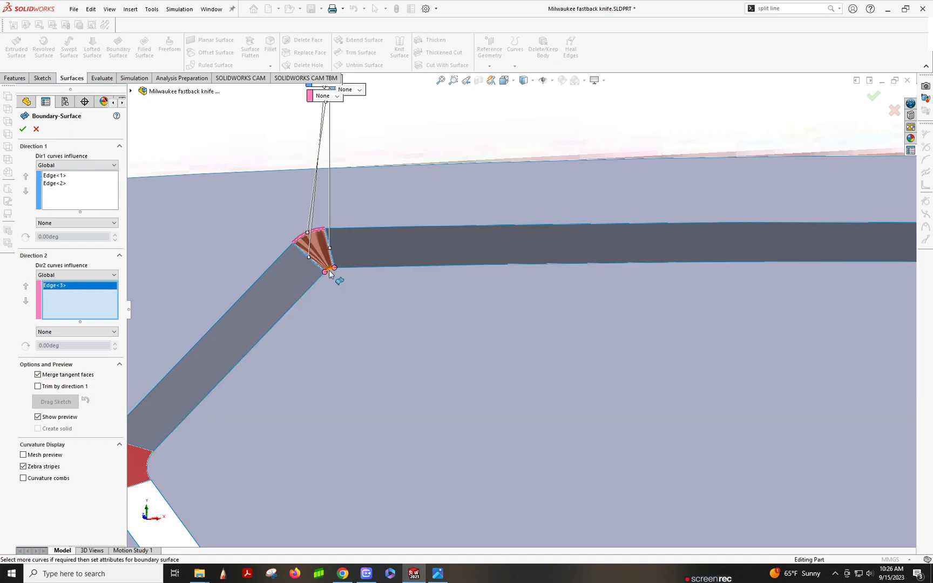
{"action": "left_click", "coordinate": [328, 266]}
- Set both Direction 1 edges of the upper front corner surface to Tangency To Face and create the surface
{"action": "left_click", "coordinate": [70, 176]}
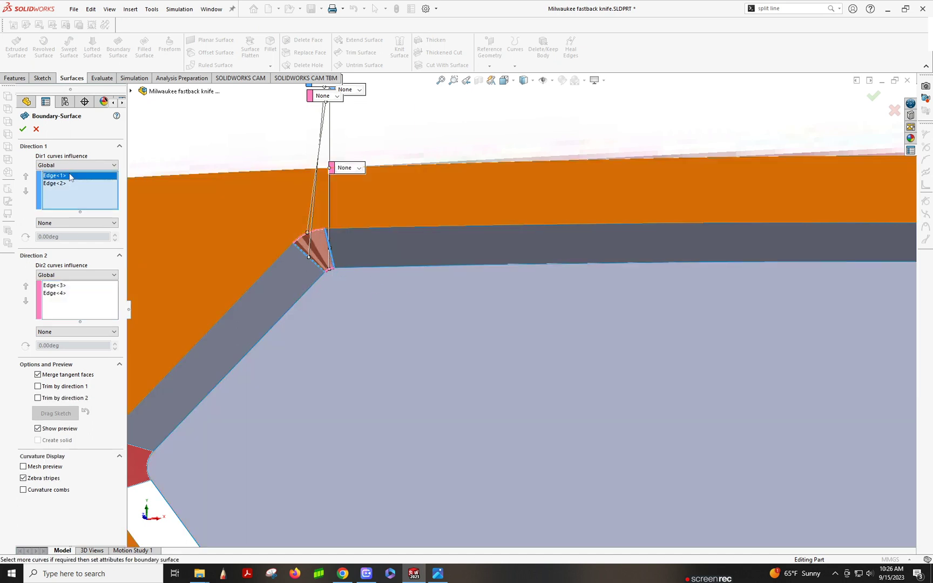
{"action": "left_click", "coordinate": [68, 223]}
{"action": "left_click", "coordinate": [64, 238]}
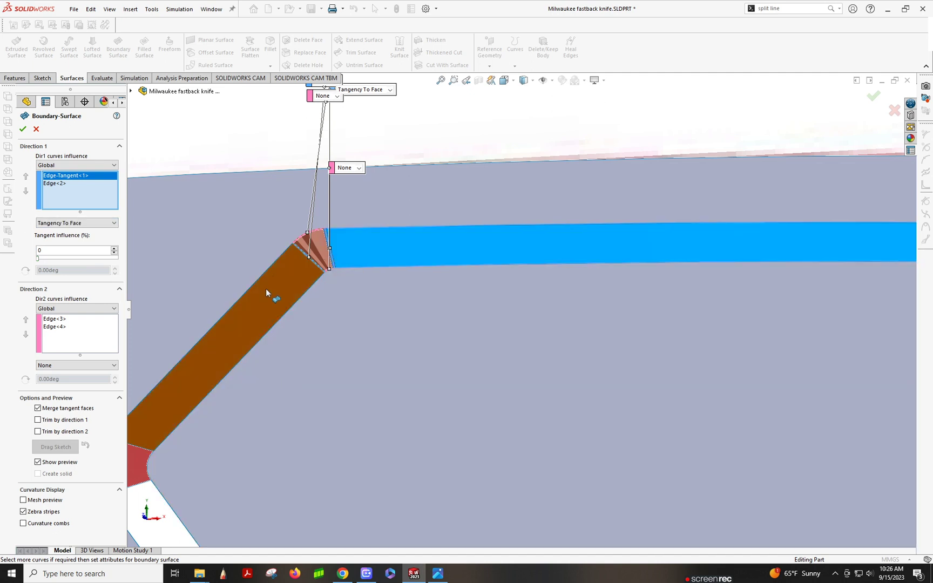
{"action": "left_click", "coordinate": [54, 183]}
{"action": "left_click", "coordinate": [75, 223]}
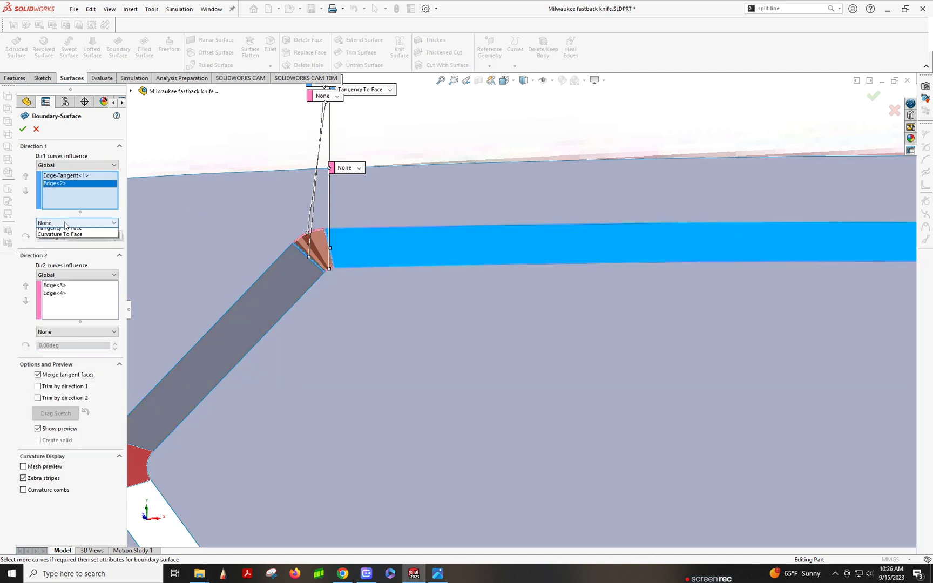
{"action": "left_click", "coordinate": [65, 245]}
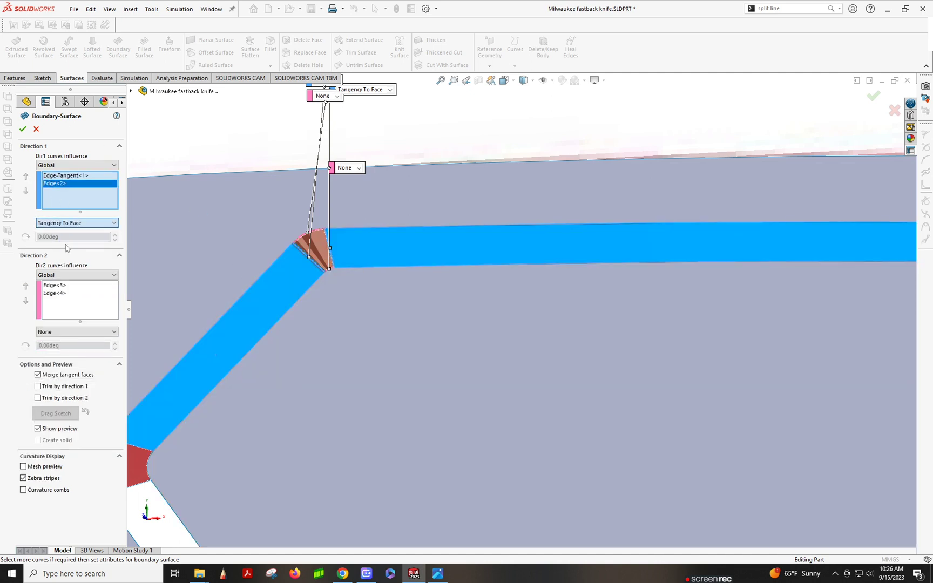
{"action": "left_click", "coordinate": [23, 129]}
- Start a boundary surface at the foremost corner, using the two slanted walls' end edges as Direction 1 and the outer and inner arcs as Direction 2
{"action": "scroll", "coordinate": [301, 239], "scroll_direction": "up", "scroll_amount": 3}
{"action": "scroll", "coordinate": [335, 397], "scroll_direction": "down", "scroll_amount": 4}
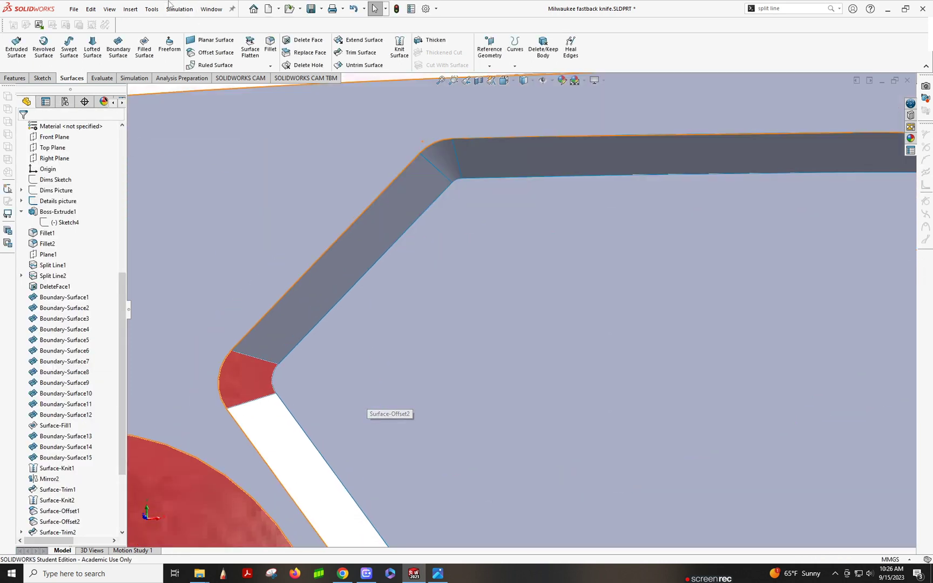
{"action": "left_click", "coordinate": [118, 47]}
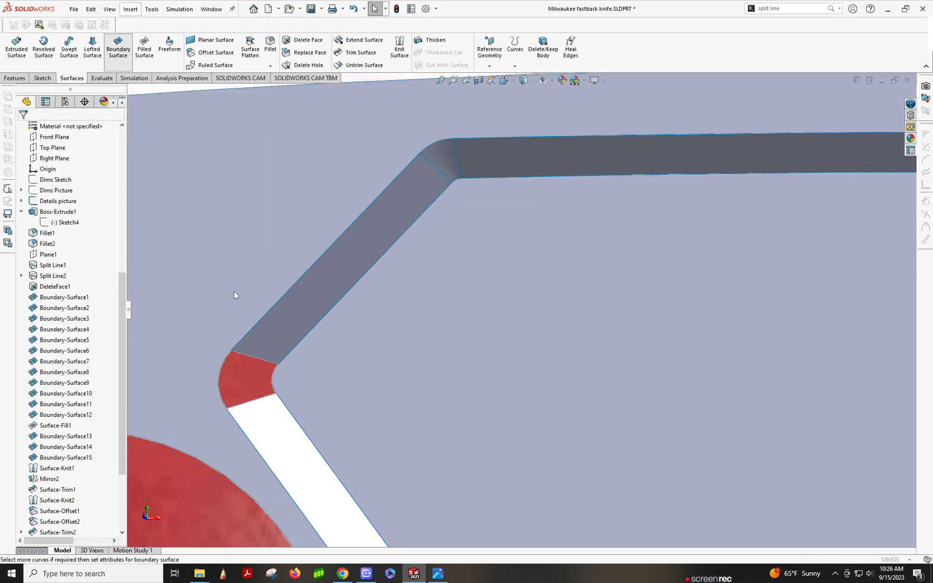
{"action": "left_click", "coordinate": [241, 354]}
{"action": "left_click", "coordinate": [239, 406]}
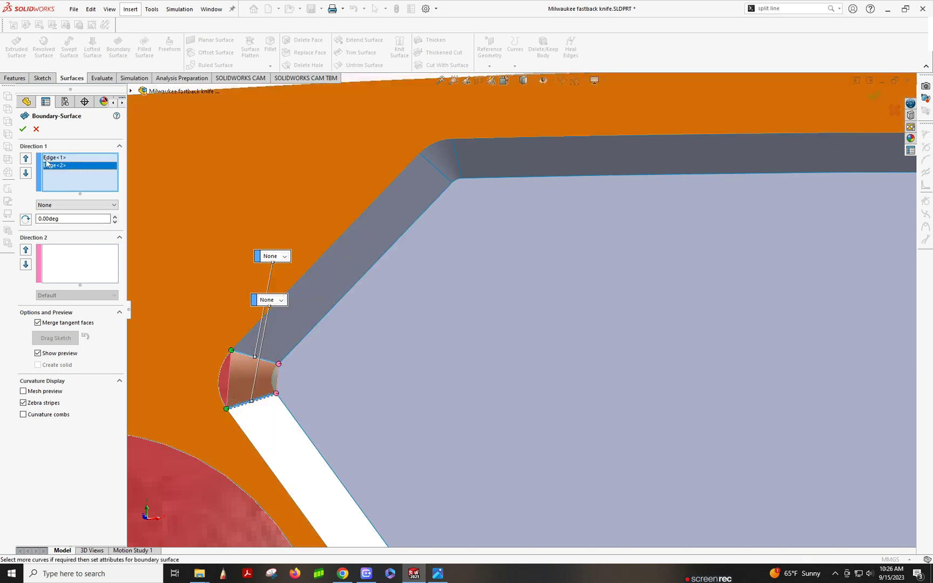
{"action": "left_click", "coordinate": [79, 264]}
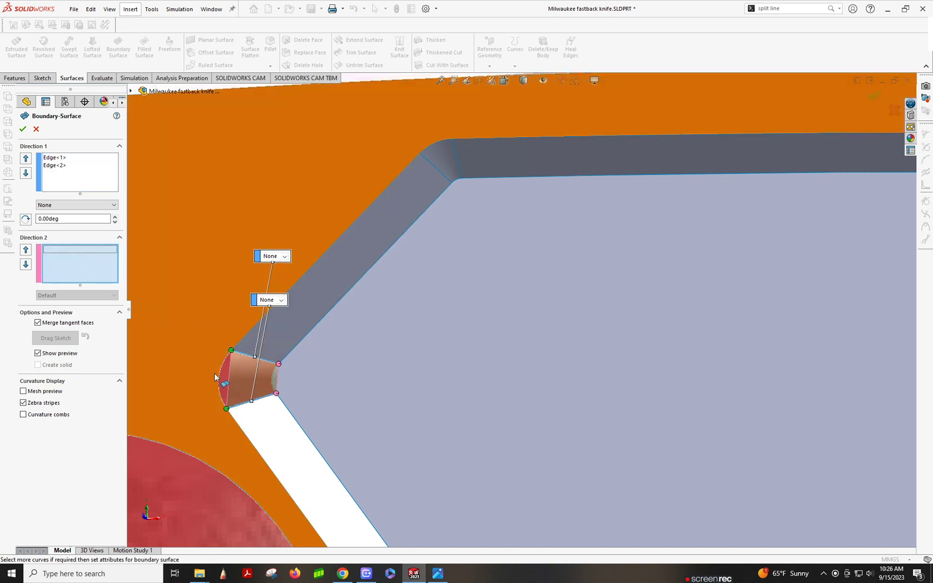
{"action": "left_click", "coordinate": [222, 366]}
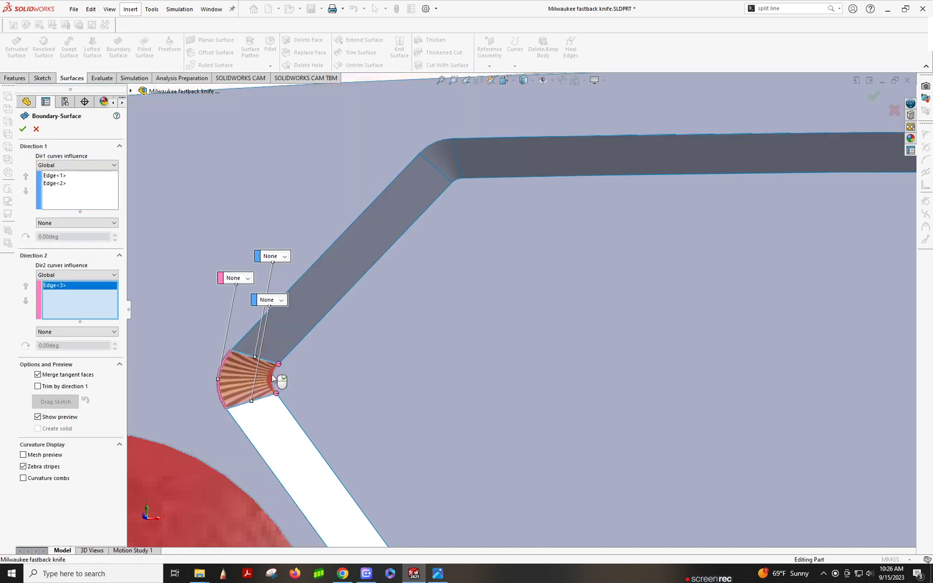
{"action": "left_click", "coordinate": [274, 378]}
- Apply Tangency To Face to both slanted wall edges of the foremost corner surface and create it
{"action": "left_click", "coordinate": [59, 177]}
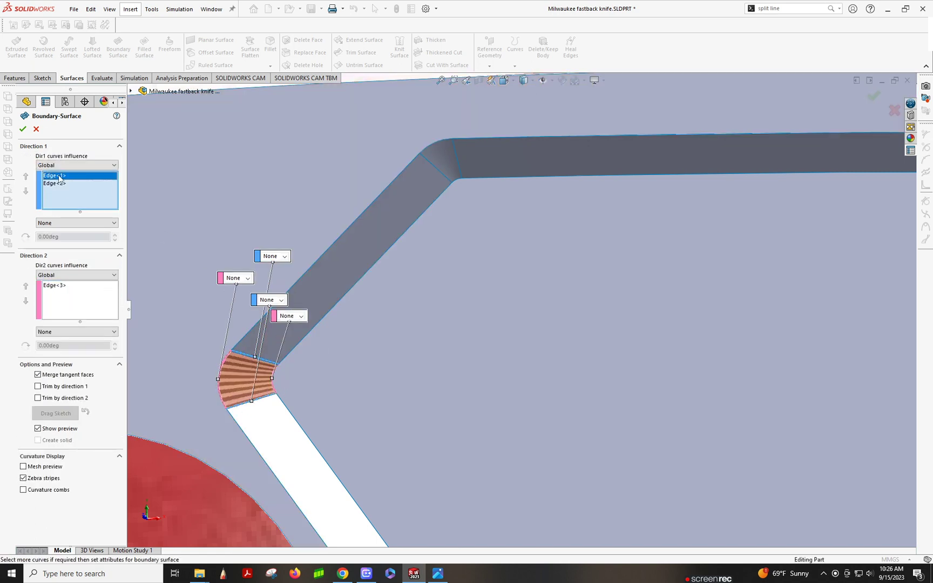
{"action": "left_click", "coordinate": [60, 223]}
{"action": "left_click", "coordinate": [62, 240]}
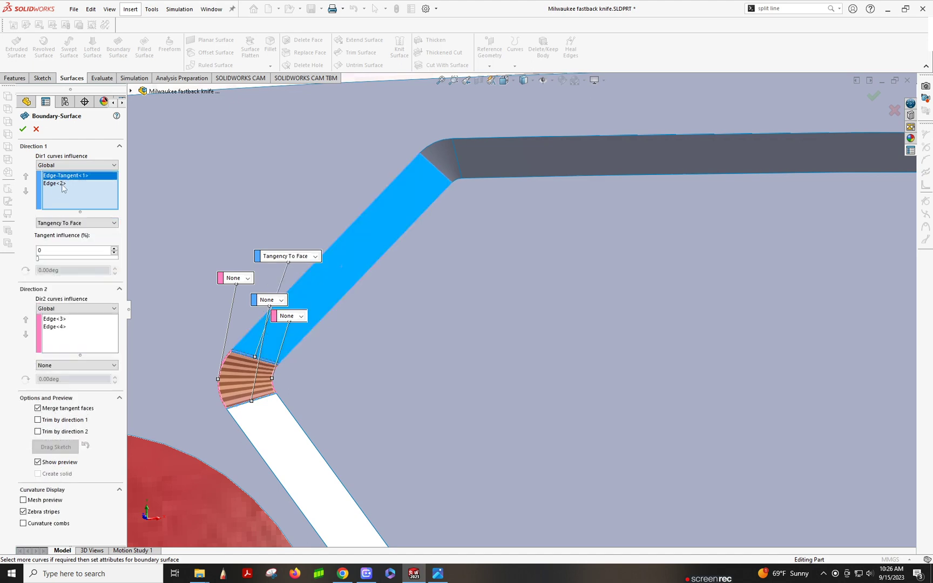
{"action": "left_click", "coordinate": [69, 223]}
{"action": "left_click", "coordinate": [62, 242]}
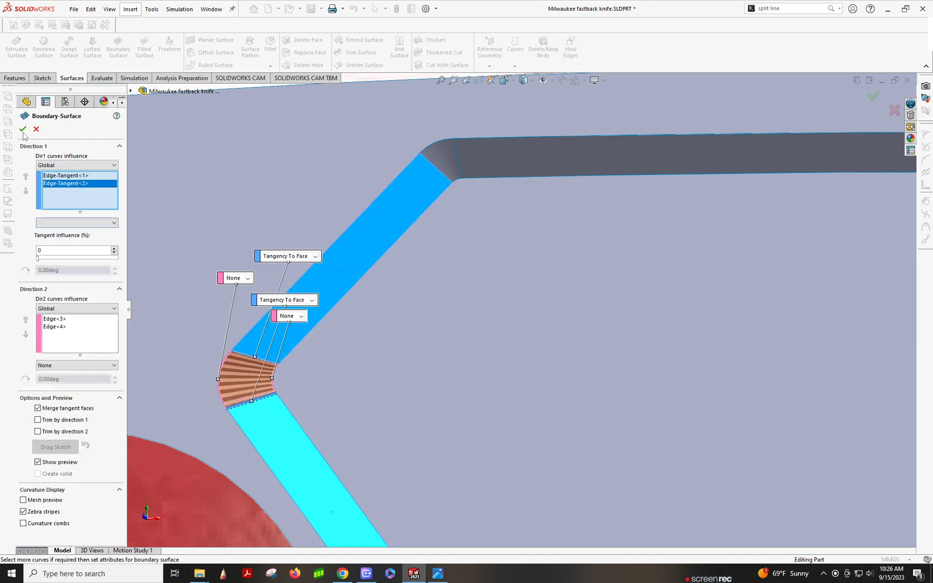
{"action": "left_click", "coordinate": [23, 129]}
- Start a boundary surface at the lower front corner, with the adjoining wall ends as Direction 1 and the inner and outer arcs as Direction 2
{"action": "scroll", "coordinate": [351, 391], "scroll_direction": "up", "scroll_amount": 5}
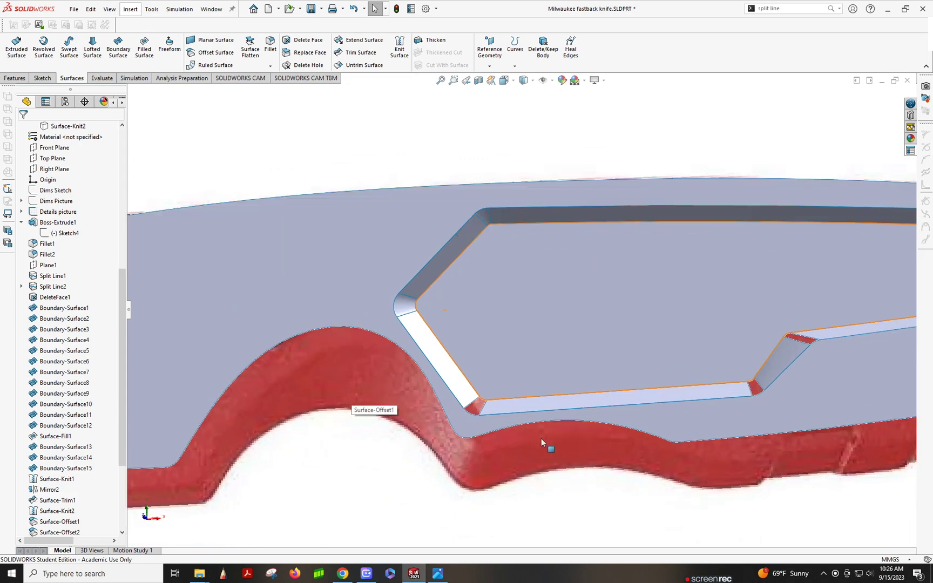
{"action": "scroll", "coordinate": [541, 438], "scroll_direction": "down", "scroll_amount": 6}
{"action": "left_click", "coordinate": [118, 47]}
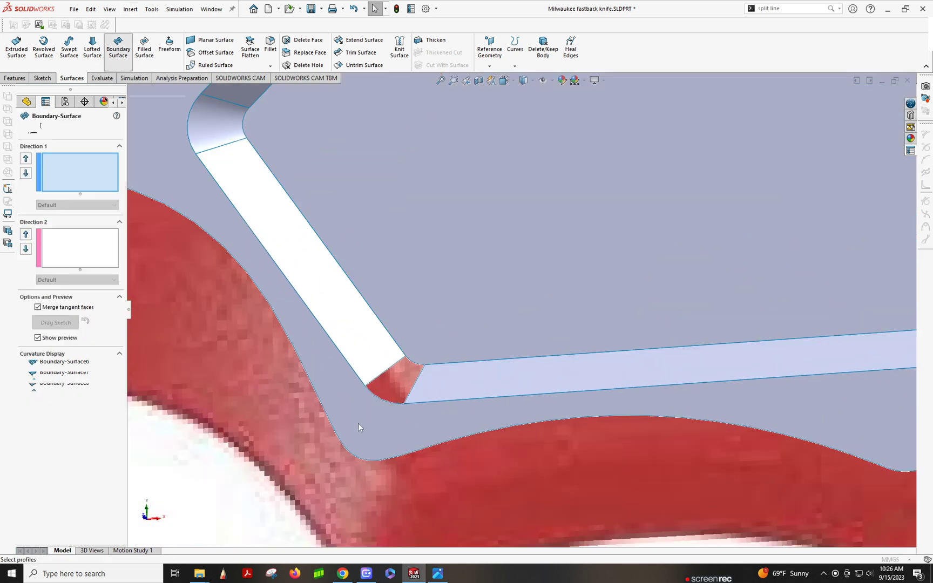
{"action": "left_click", "coordinate": [398, 360]}
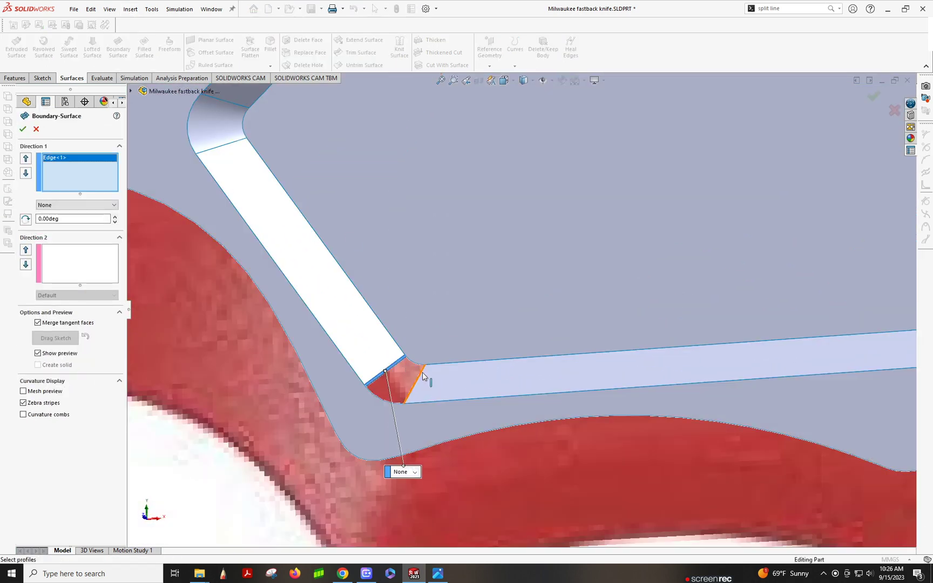
{"action": "left_click", "coordinate": [421, 376]}
{"action": "left_click", "coordinate": [63, 281]}
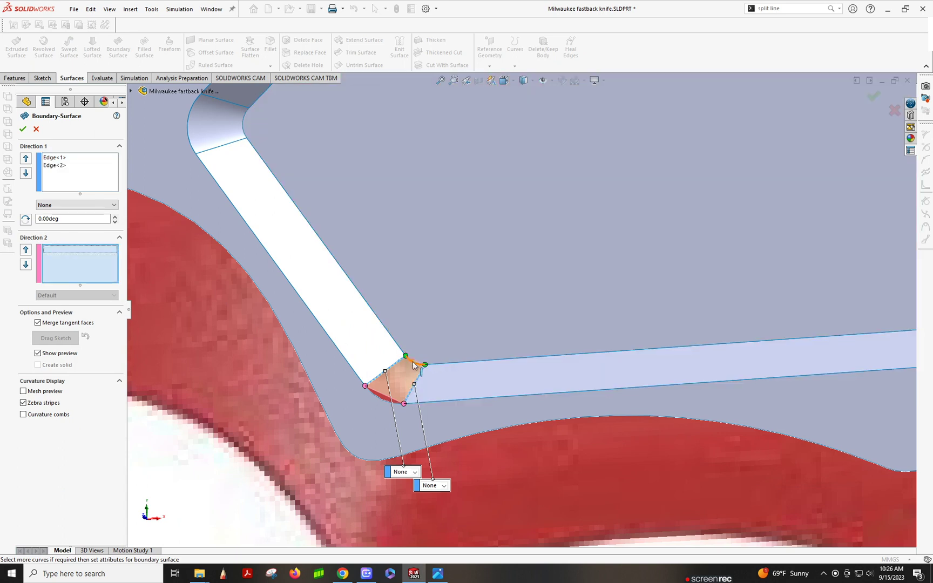
{"action": "left_click", "coordinate": [414, 365]}
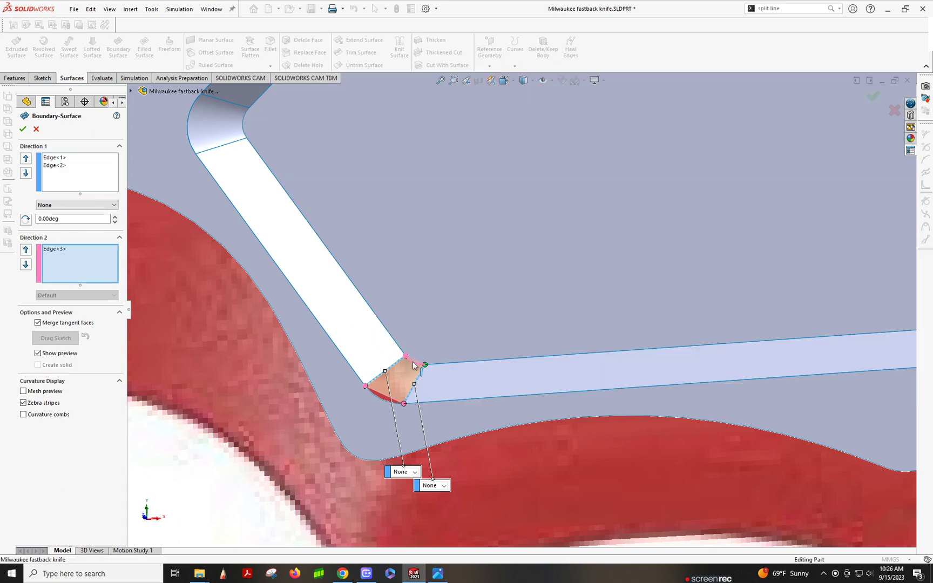
{"action": "left_click", "coordinate": [378, 398]}
- Make the lower front corner surface tangent to both adjoining walls with Tangency To Face and create it
{"action": "left_click", "coordinate": [63, 207]}
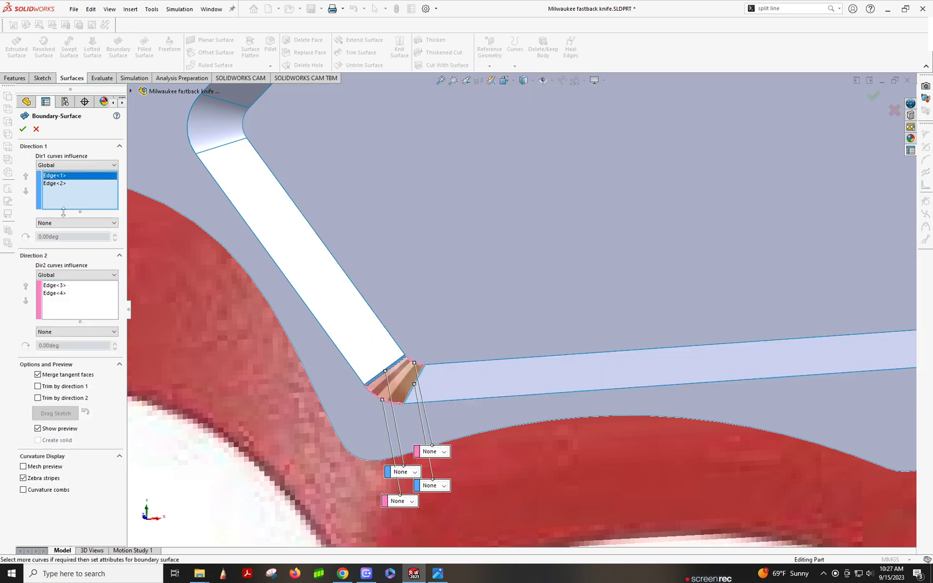
{"action": "left_click", "coordinate": [55, 223]}
{"action": "left_click", "coordinate": [59, 247]}
{"action": "left_click", "coordinate": [54, 183]}
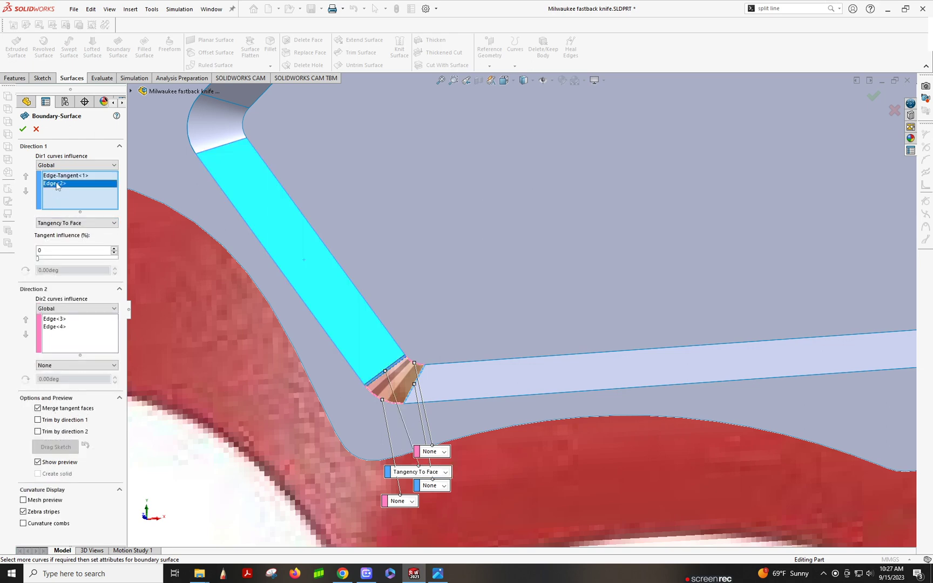
{"action": "left_click", "coordinate": [62, 223]}
{"action": "left_click", "coordinate": [60, 246]}
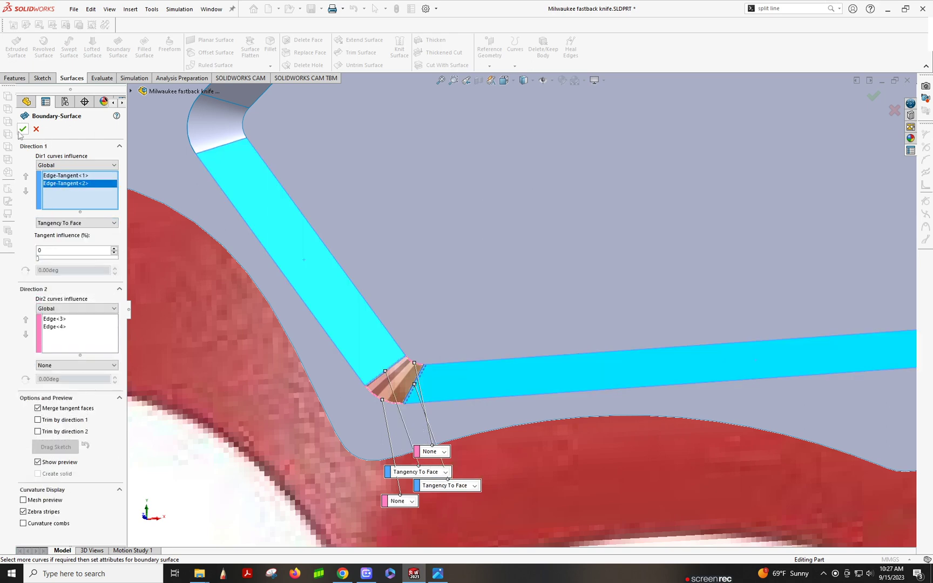
{"action": "key", "text": "Return"}
- Start a boundary surface at the lower corner of the slanted step, with the wall end edges as Direction 1 and both corner arcs as Direction 2
{"action": "scroll", "coordinate": [518, 277], "scroll_direction": "down", "scroll_amount": 5}
{"action": "scroll", "coordinate": [712, 272], "scroll_direction": "up", "scroll_amount": 8}
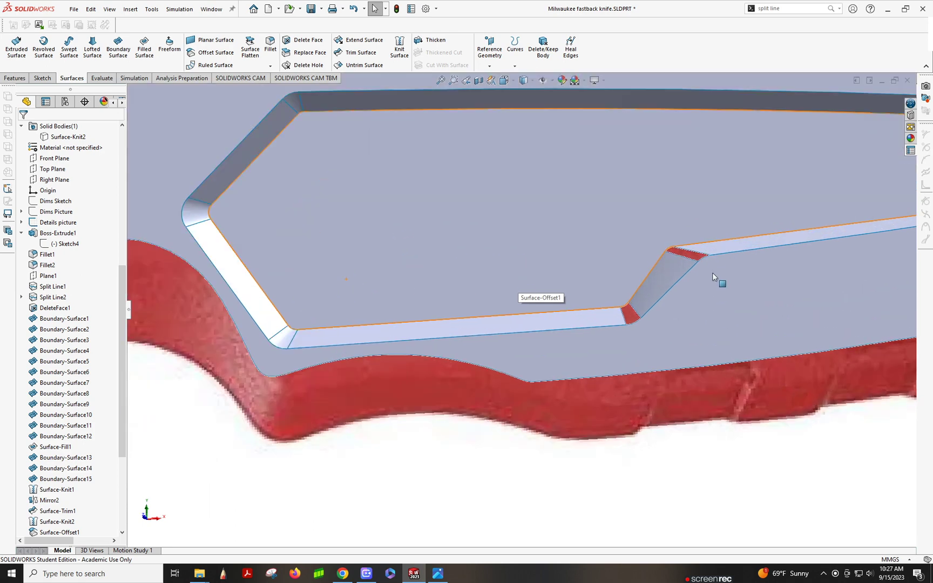
{"action": "left_click", "coordinate": [118, 48]}
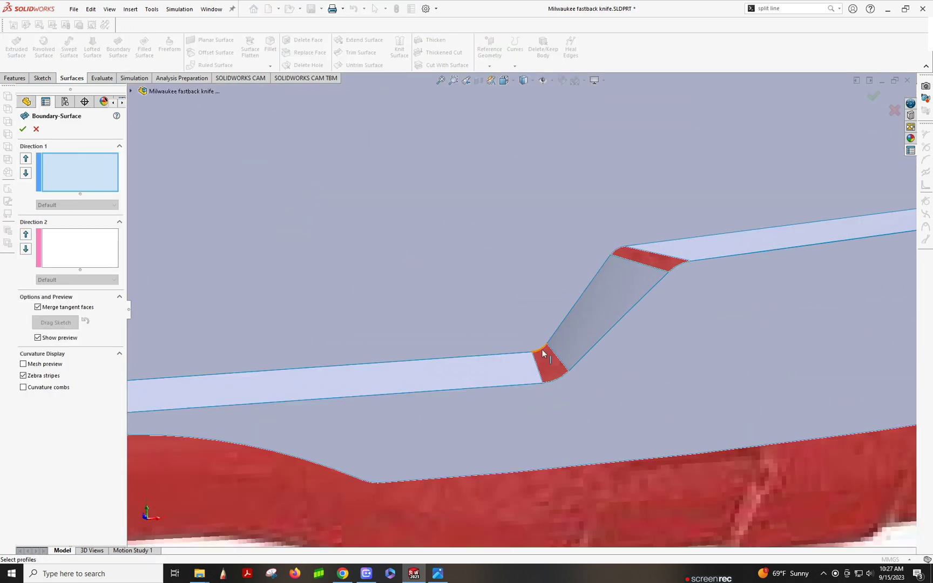
{"action": "left_click", "coordinate": [534, 359]}
{"action": "left_click", "coordinate": [551, 351]}
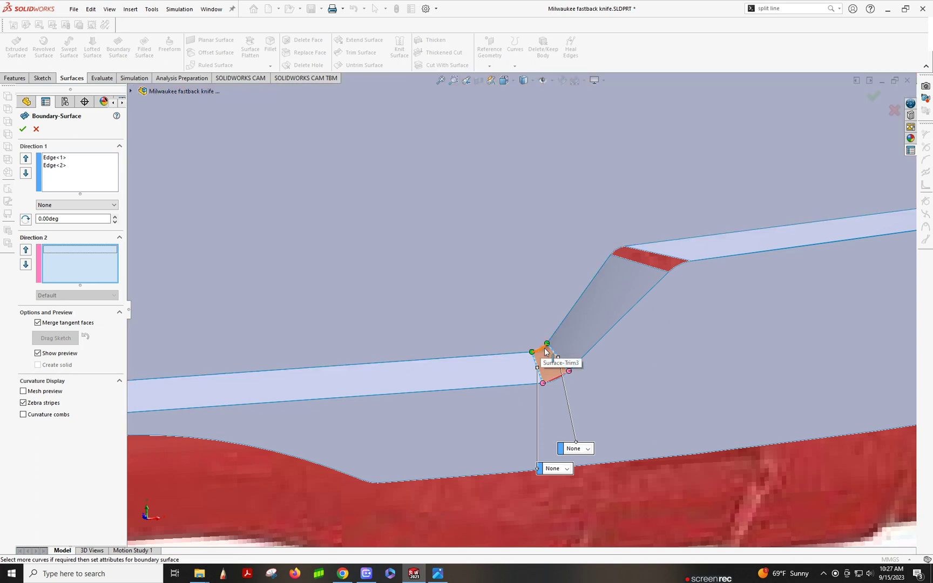
{"action": "left_click", "coordinate": [546, 365]}
{"action": "left_click", "coordinate": [561, 380]}
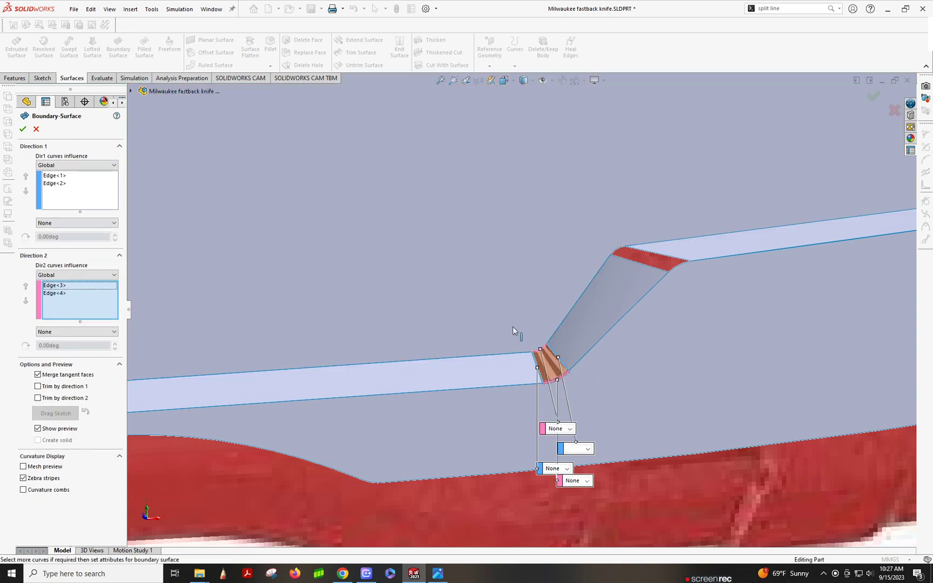
- Set both Direction 1 edges of the step's lower corner surface to Tangency To Face and create the surface
{"action": "left_click", "coordinate": [56, 177]}
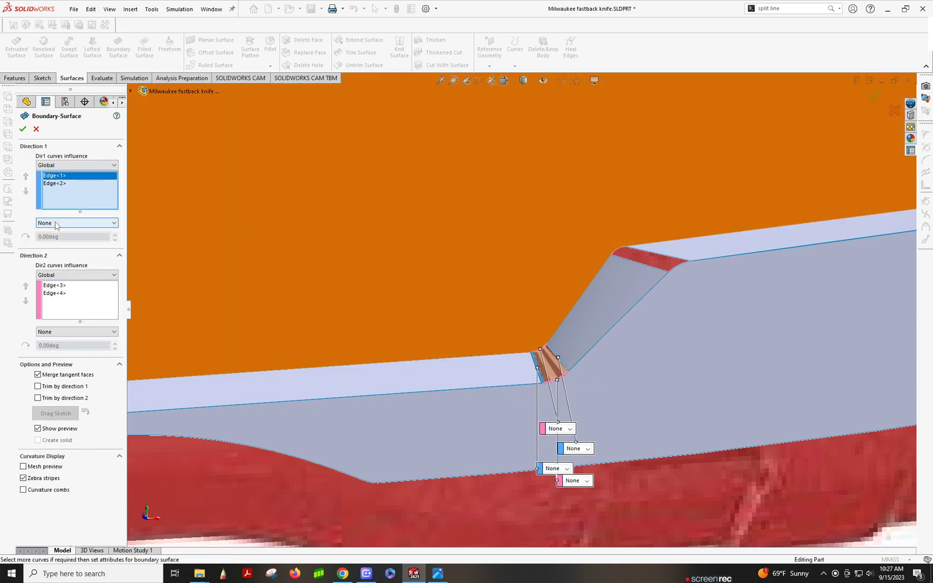
{"action": "left_click", "coordinate": [56, 223]}
{"action": "left_click", "coordinate": [62, 248]}
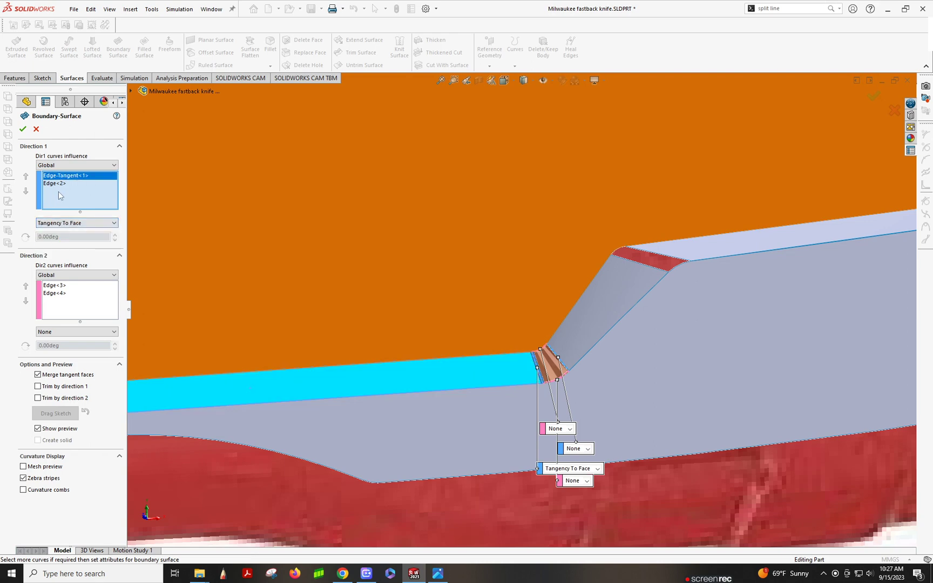
{"action": "left_click", "coordinate": [64, 223]}
{"action": "left_click", "coordinate": [62, 248]}
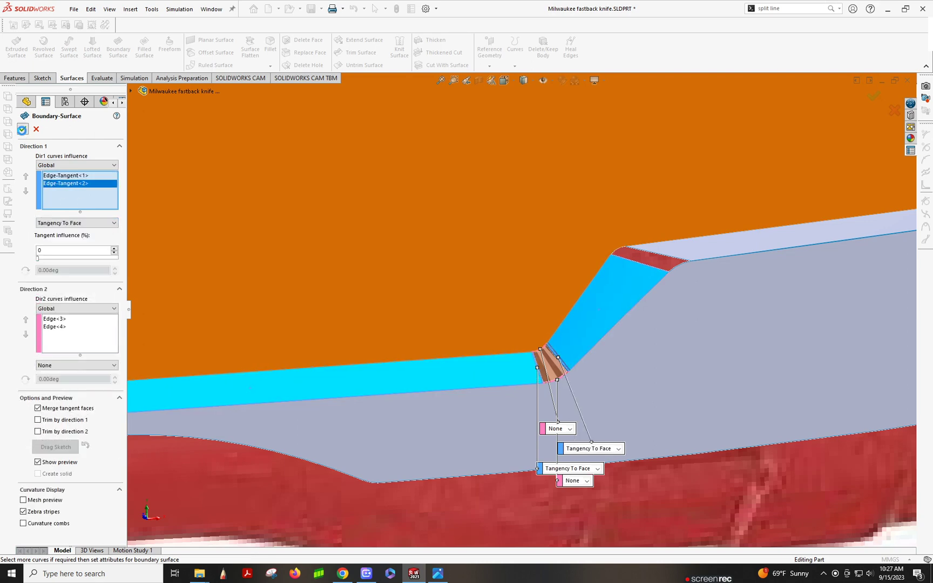
{"action": "key", "text": "Return"}
- Start a boundary surface at the upper corner of the slanted step, with the wall end edges as Direction 1 and both corner arcs as Direction 2
{"action": "scroll", "coordinate": [492, 211], "scroll_direction": "up", "scroll_amount": 5}
{"action": "middle_click_drag", "start_coordinate": [611, 214], "coordinate": [661, 225]}
{"action": "scroll", "coordinate": [559, 230], "scroll_direction": "down", "scroll_amount": 5}
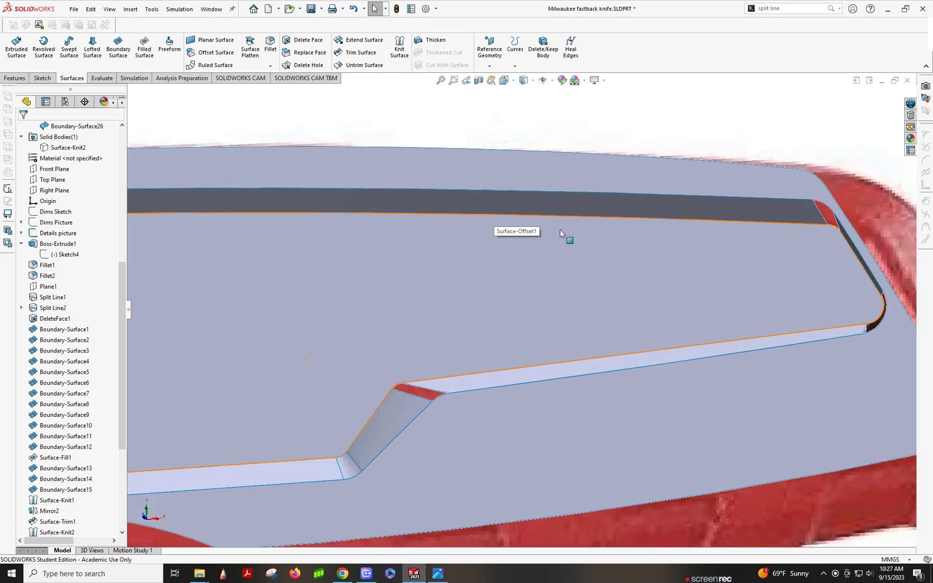
{"action": "left_click", "coordinate": [116, 45]}
{"action": "left_click", "coordinate": [409, 389]}
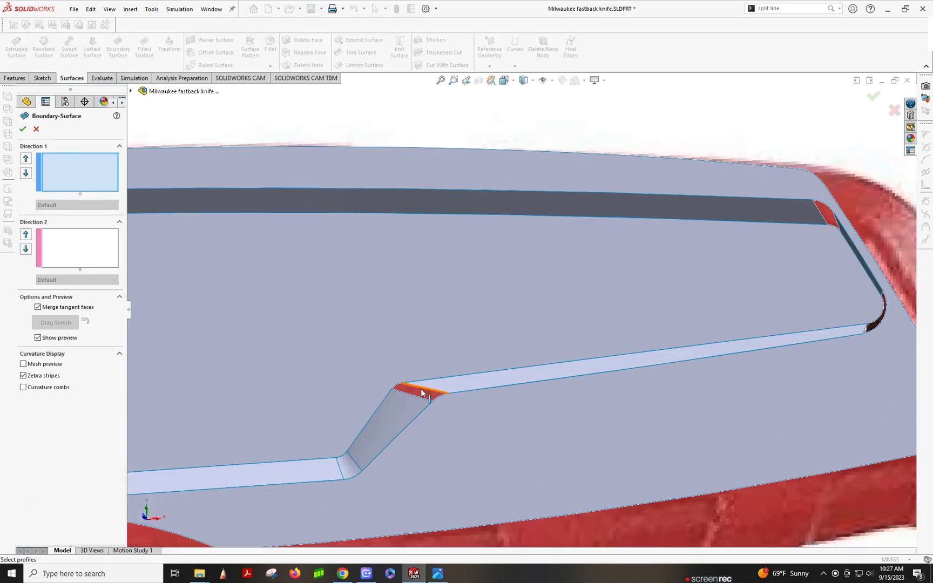
{"action": "left_click", "coordinate": [408, 398]}
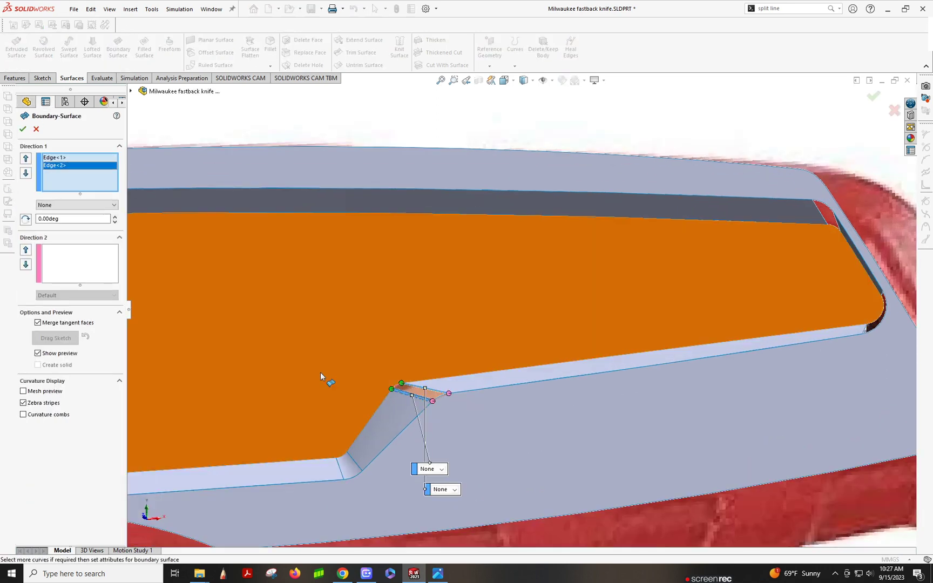
{"action": "left_click", "coordinate": [63, 270]}
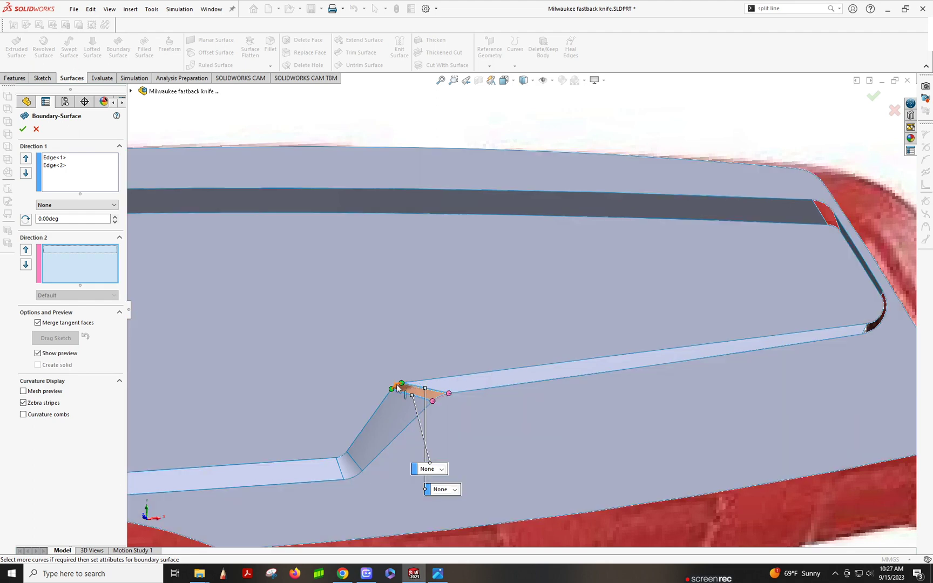
{"action": "left_click", "coordinate": [398, 385]}
{"action": "left_click", "coordinate": [441, 396]}
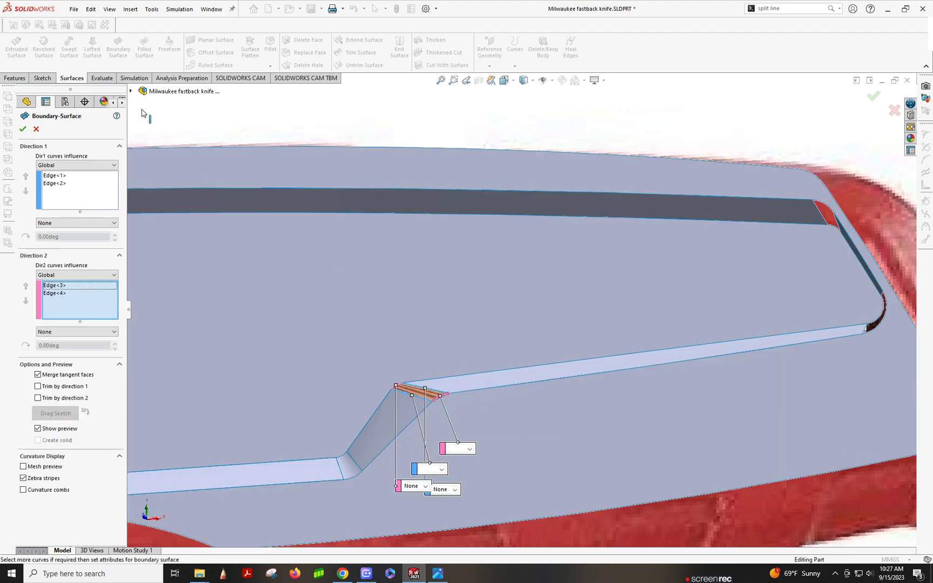
- Set both Direction 1 edges of the step's upper corner surface to Tangency To Face and create the surface
{"action": "left_click", "coordinate": [61, 175]}
{"action": "left_click", "coordinate": [76, 222]}
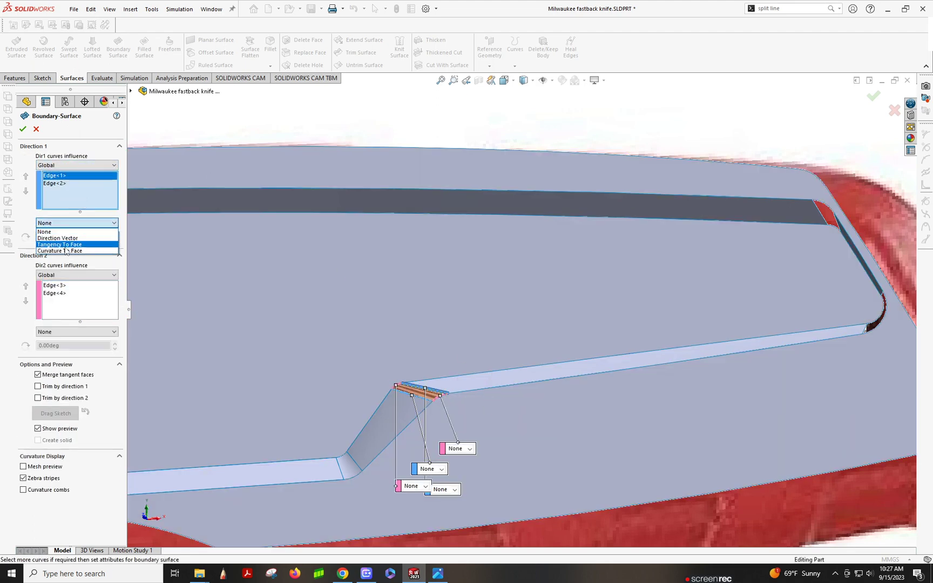
{"action": "left_click", "coordinate": [60, 253]}
{"action": "left_click", "coordinate": [61, 184]}
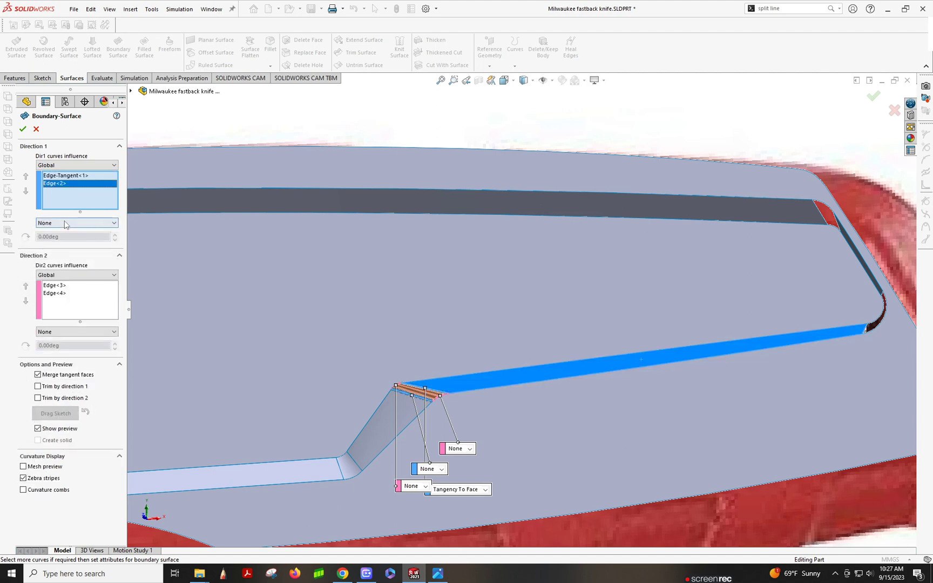
{"action": "left_click", "coordinate": [77, 222]}
{"action": "left_click", "coordinate": [60, 244]}
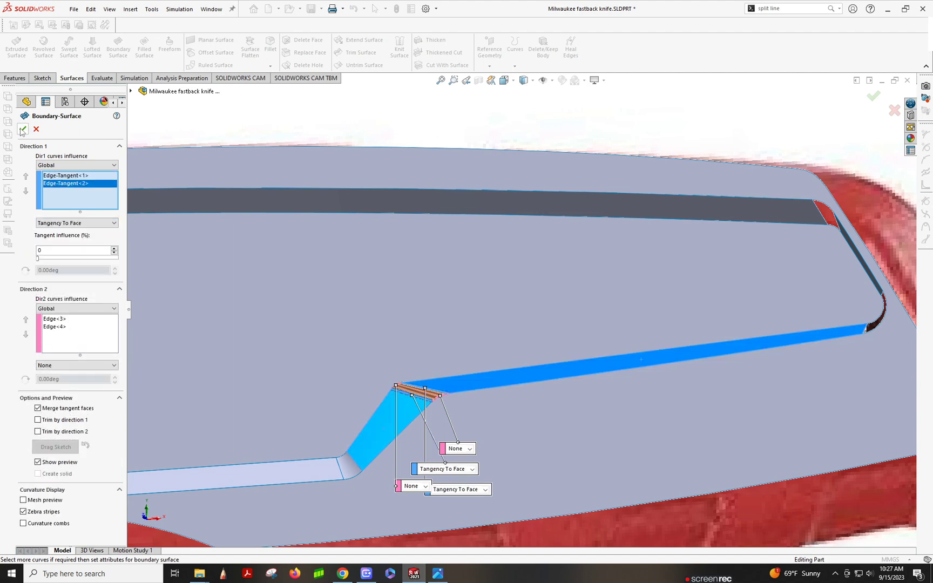
{"action": "left_click", "coordinate": [22, 129]}
- Start a boundary surface at the lower rear corner, with the adjoining wall ends as Direction 1 and the inner and outer arcs as Direction 2
{"action": "middle_click_drag", "start_coordinate": [504, 278], "coordinate": [561, 280]}
{"action": "key", "text": "Return"}
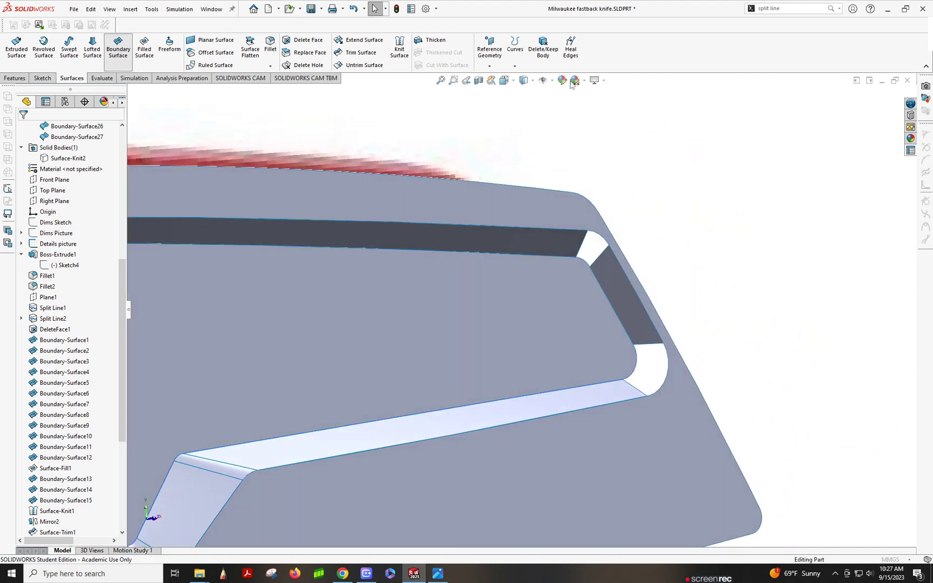
{"action": "left_click", "coordinate": [641, 349]}
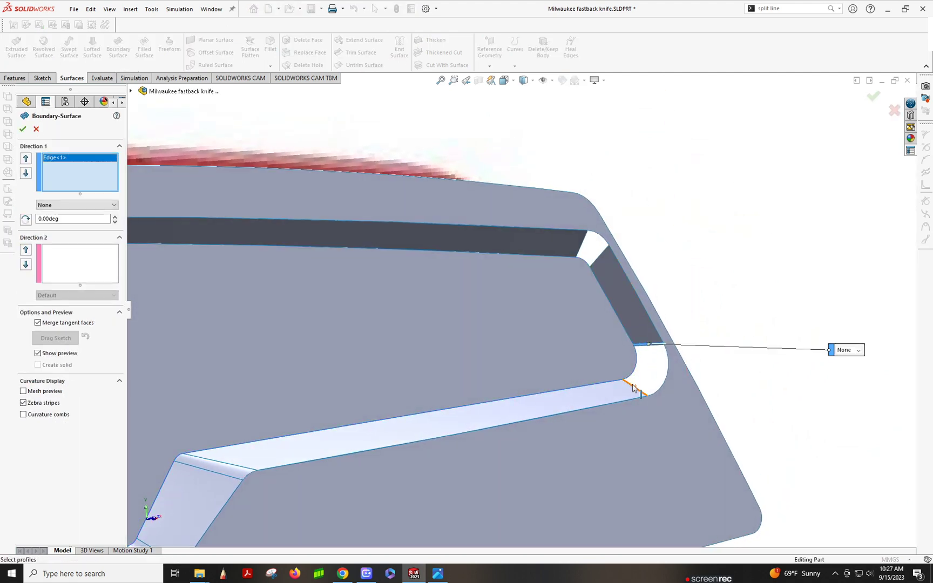
{"action": "left_click", "coordinate": [632, 389]}
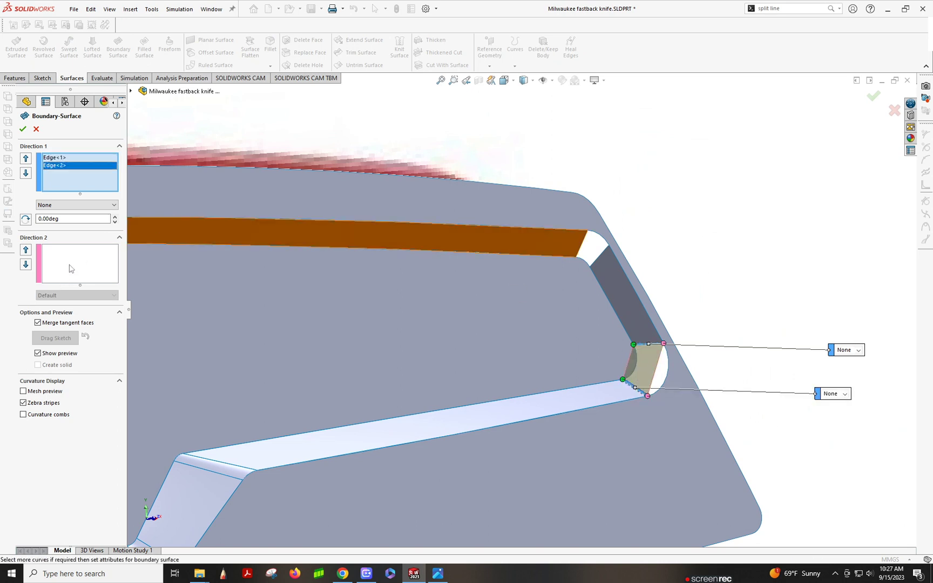
{"action": "right_click", "coordinate": [615, 359]}
{"action": "left_click", "coordinate": [638, 360]}
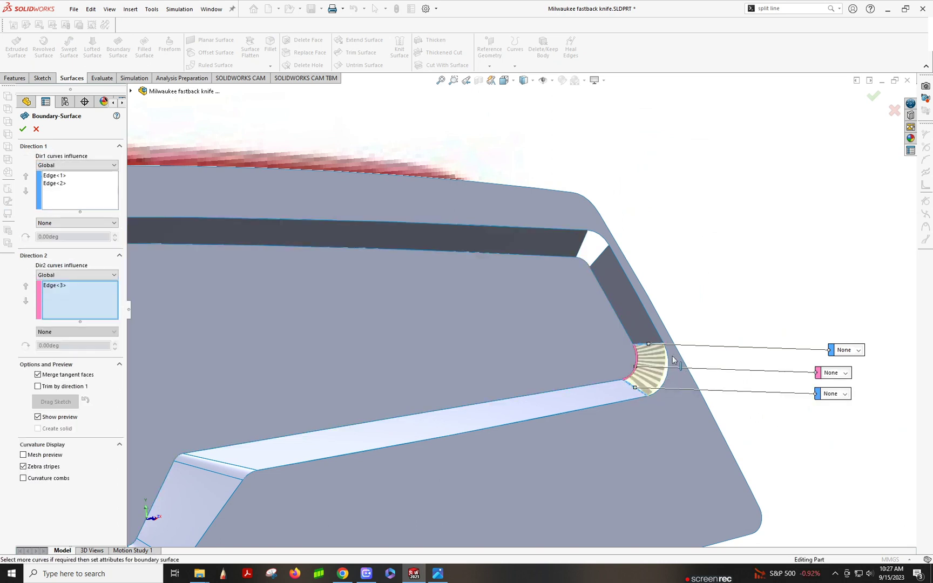
{"action": "left_click", "coordinate": [667, 356]}
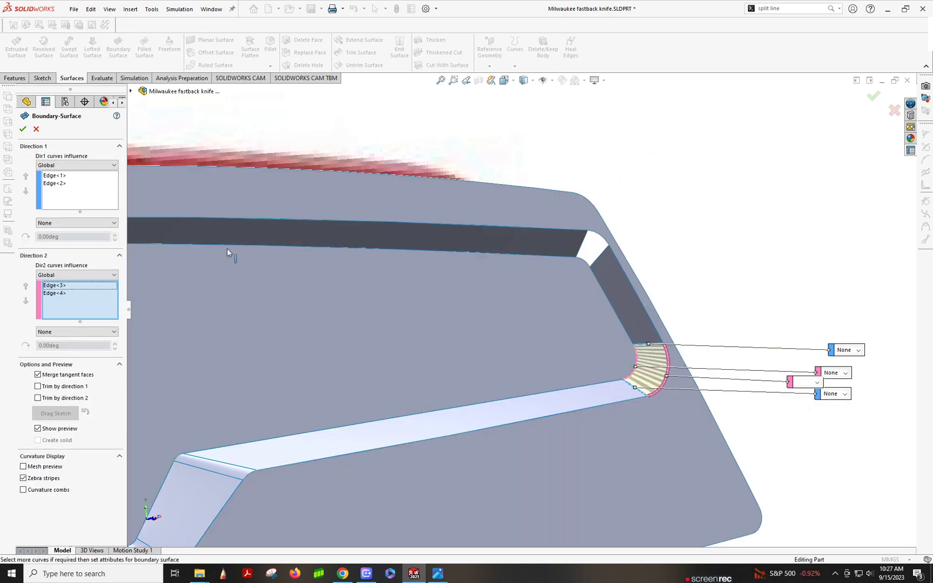
- Make the lower rear corner surface tangent to both adjoining walls with Tangency To Face and create it
{"action": "left_click", "coordinate": [52, 176]}
{"action": "left_click", "coordinate": [52, 223]}
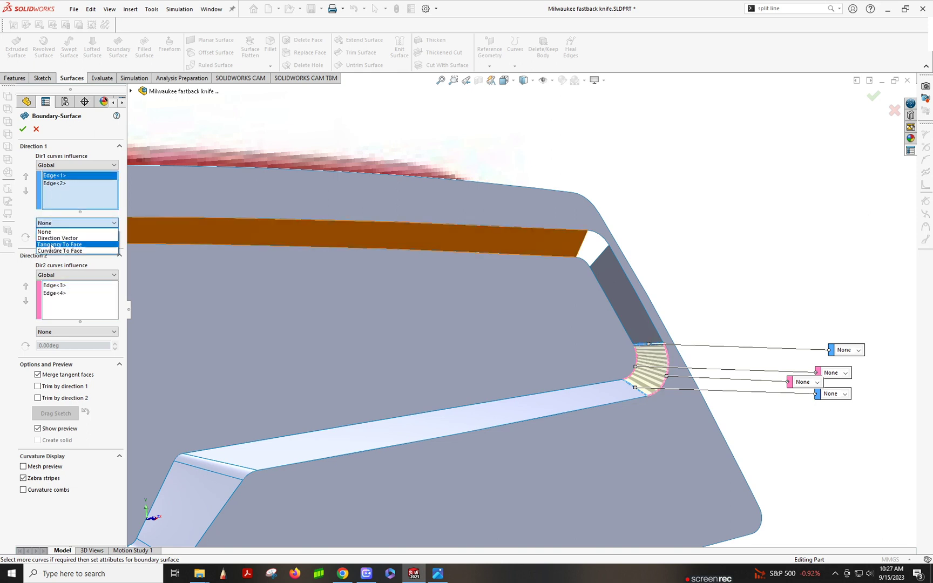
{"action": "left_click", "coordinate": [52, 241]}
{"action": "left_click", "coordinate": [53, 184]}
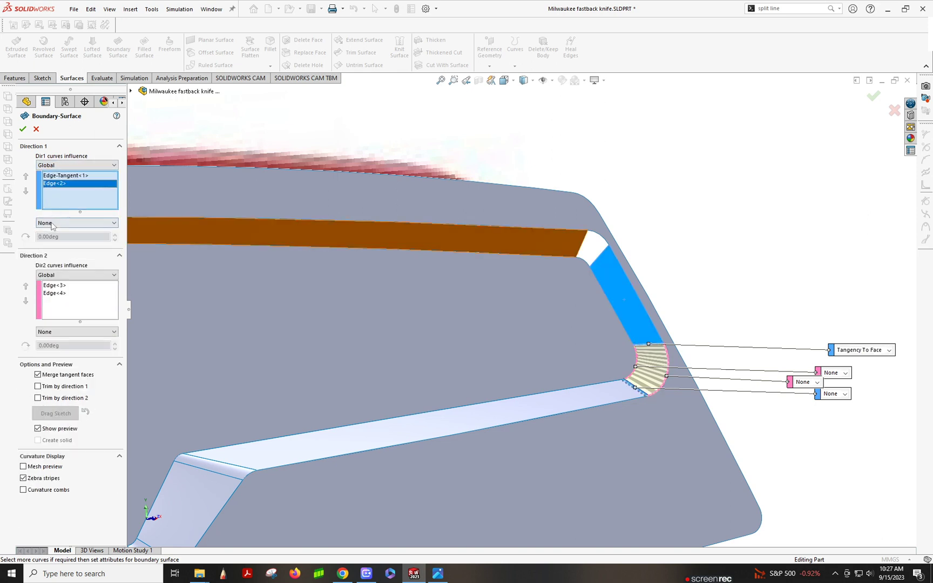
{"action": "left_click", "coordinate": [52, 223]}
{"action": "left_click", "coordinate": [53, 242]}
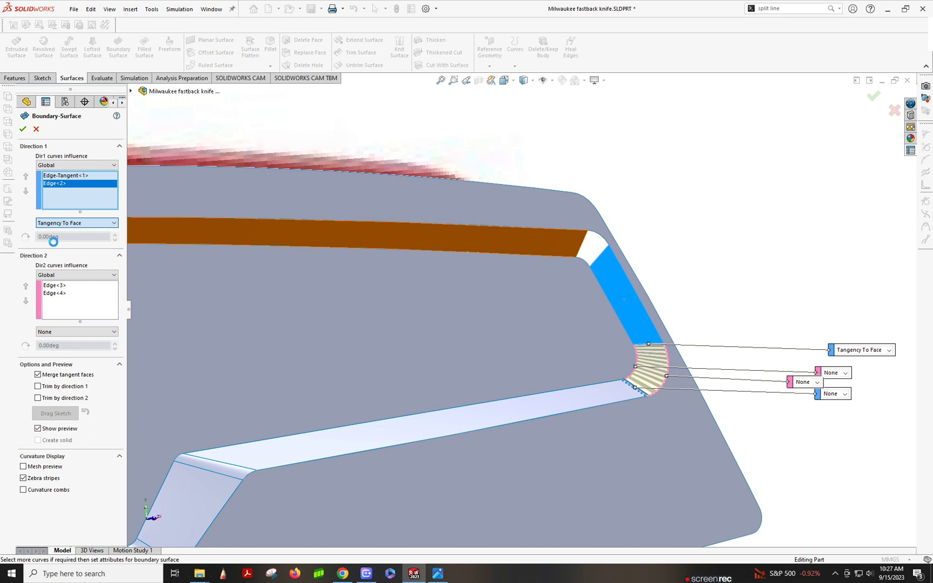
{"action": "left_click", "coordinate": [22, 129]}
- Start a boundary surface at the upper rear corner, with the two wall end edges as Direction 1 and the outer and inner arcs as Direction 2
{"action": "left_click", "coordinate": [118, 46]}
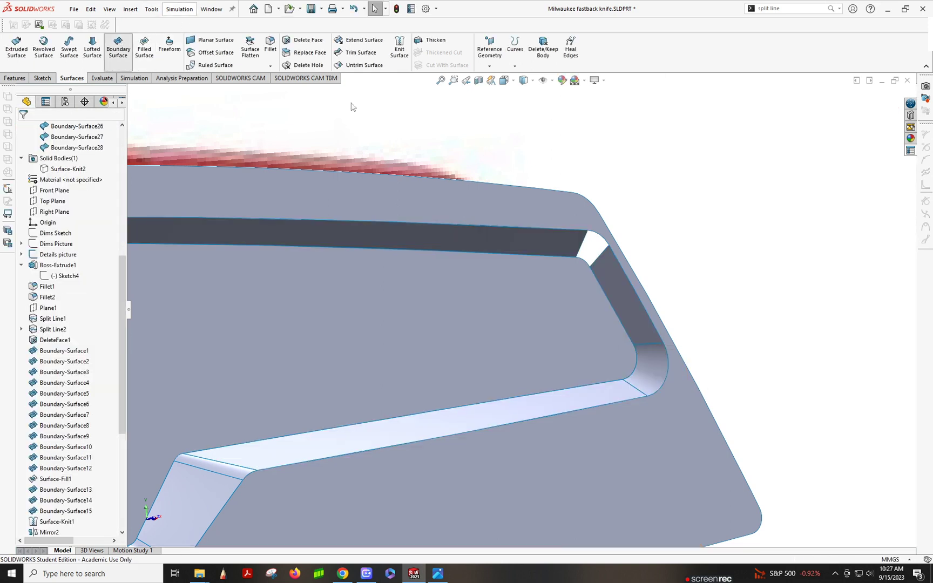
{"action": "left_click", "coordinate": [587, 238]}
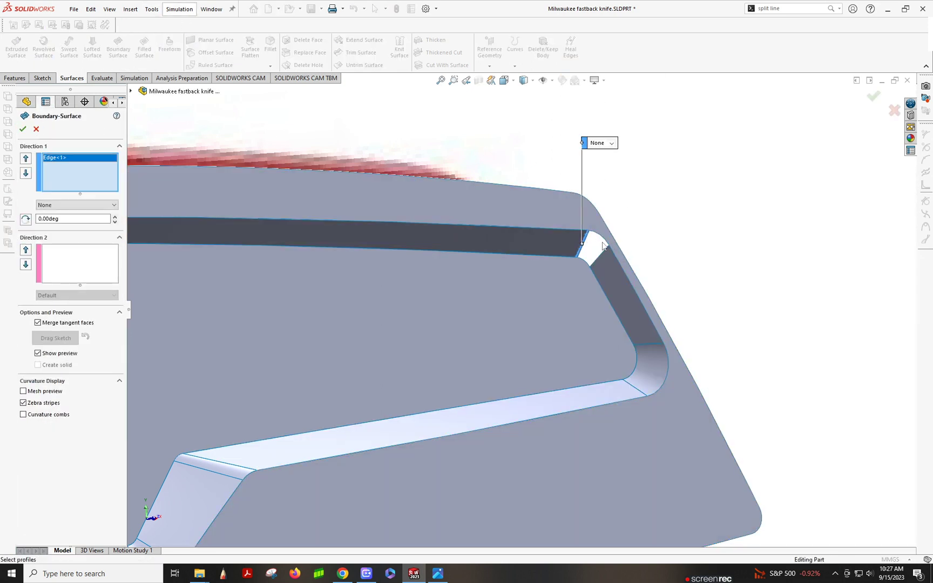
{"action": "left_click", "coordinate": [605, 255]}
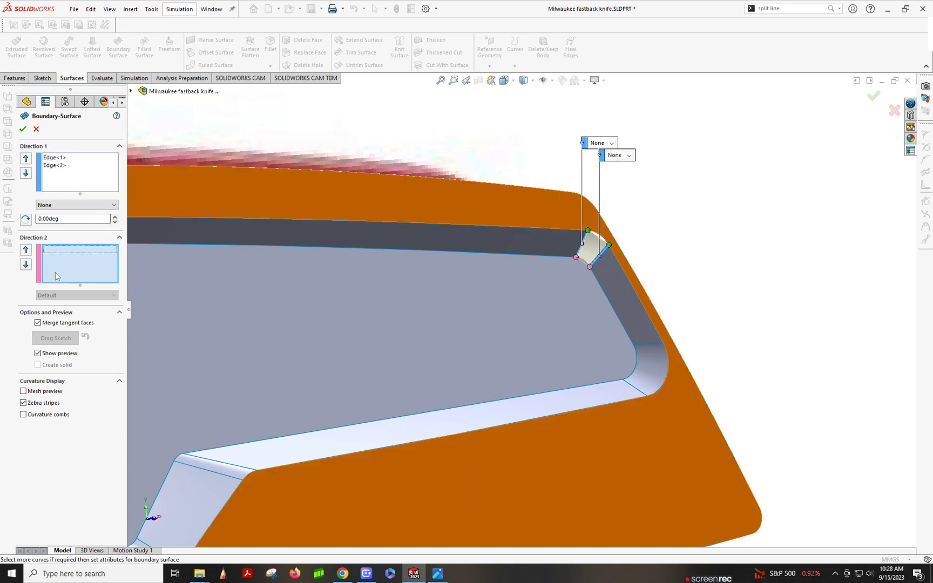
{"action": "left_click", "coordinate": [598, 233]}
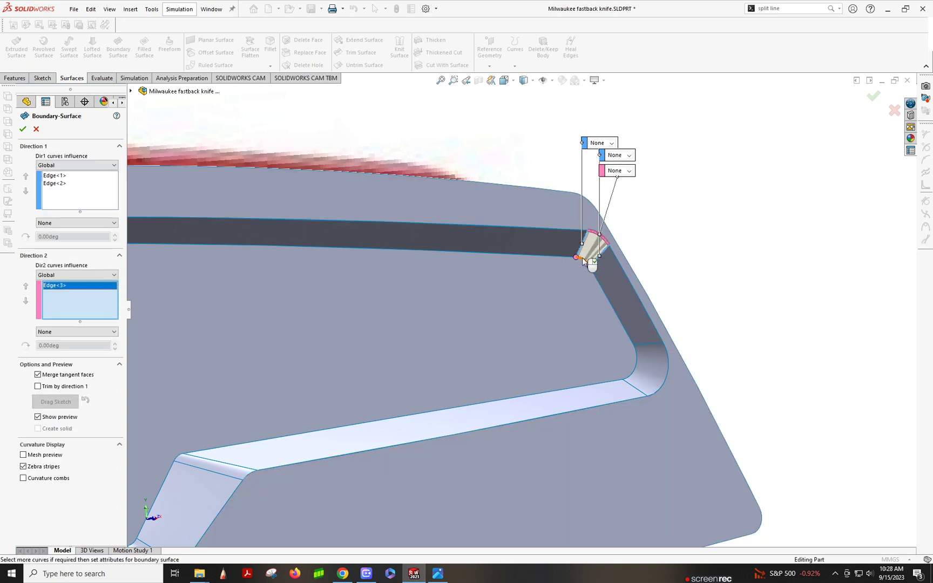
{"action": "left_click", "coordinate": [584, 260]}
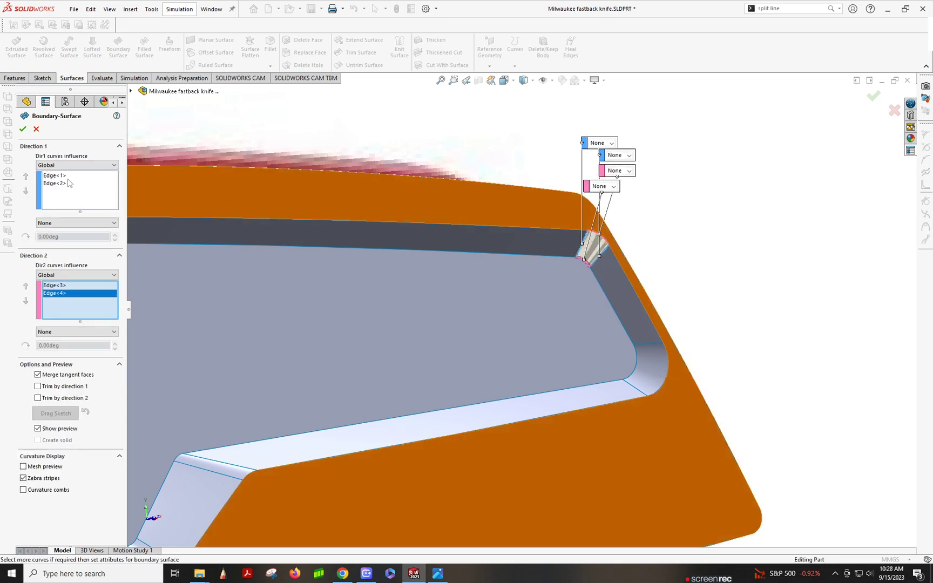
- Apply Tangency To Face to both Direction 1 edges of the upper rear corner surface and create it
{"action": "left_click", "coordinate": [62, 203]}
{"action": "left_click", "coordinate": [47, 224]}
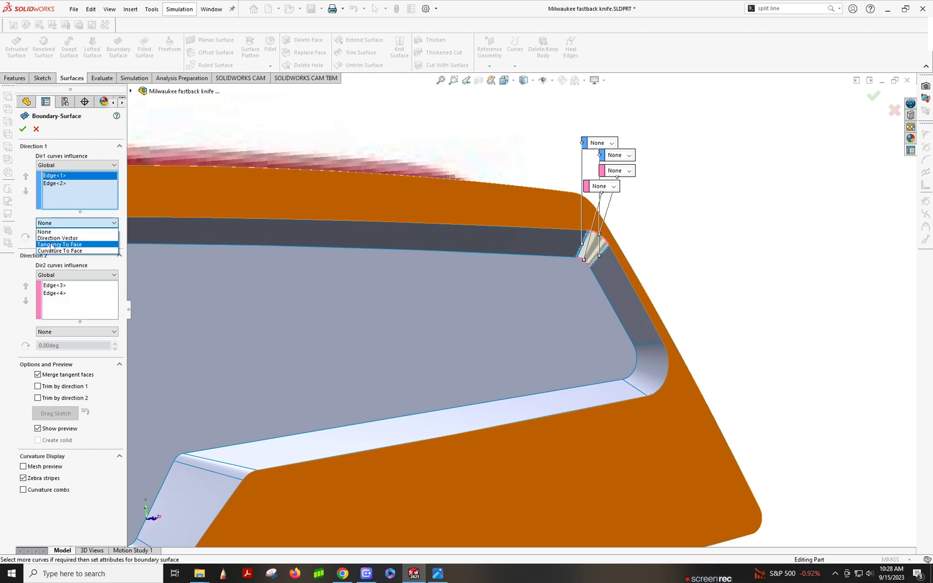
{"action": "left_click", "coordinate": [51, 244]}
{"action": "left_click", "coordinate": [56, 183]}
{"action": "left_click", "coordinate": [59, 223]}
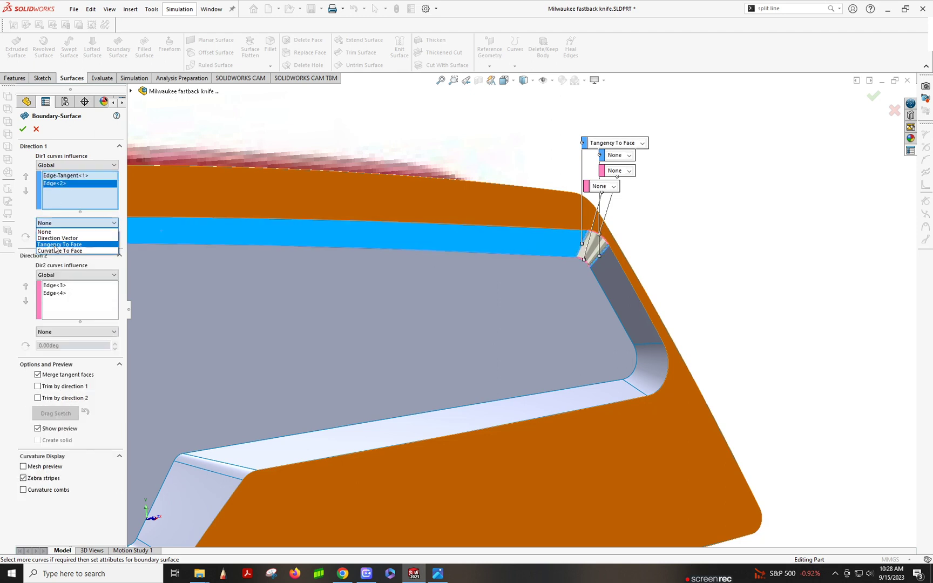
{"action": "left_click", "coordinate": [55, 244]}
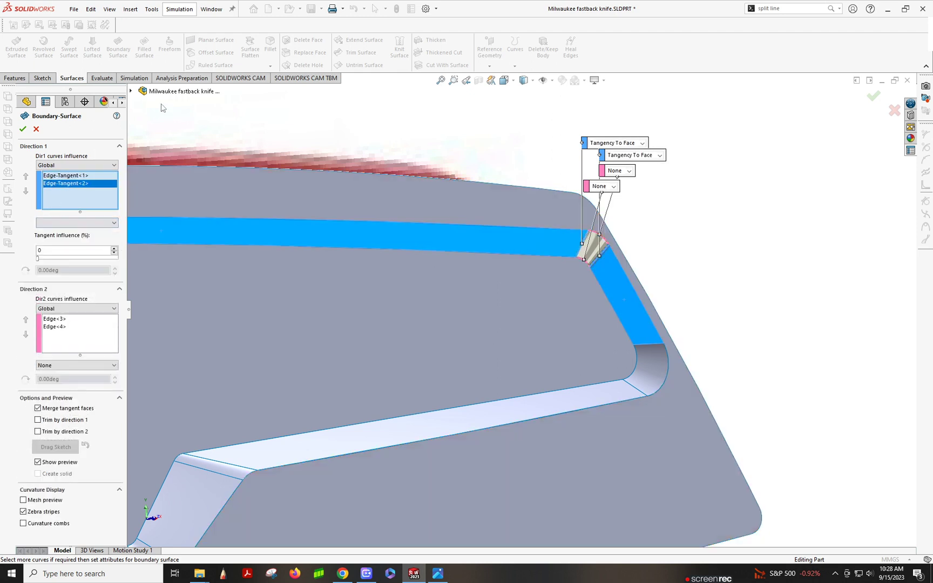
{"action": "left_click", "coordinate": [22, 129]}
- Hide the outer handle surface body Surface-Trim2, leaving the recessed panel and its walls shown
{"action": "scroll", "coordinate": [262, 375], "scroll_direction": "up", "scroll_amount": 4}
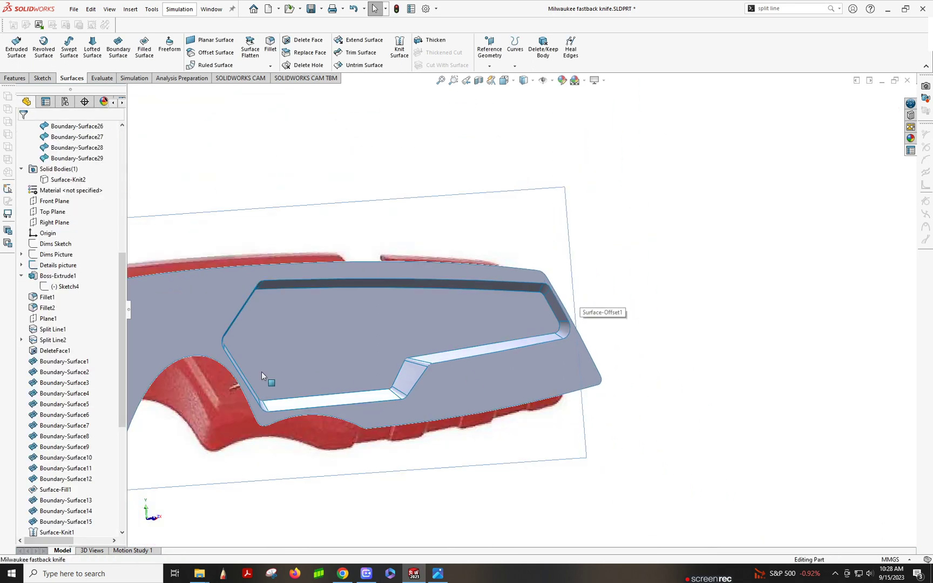
{"action": "key", "text": "ctrl+8"}
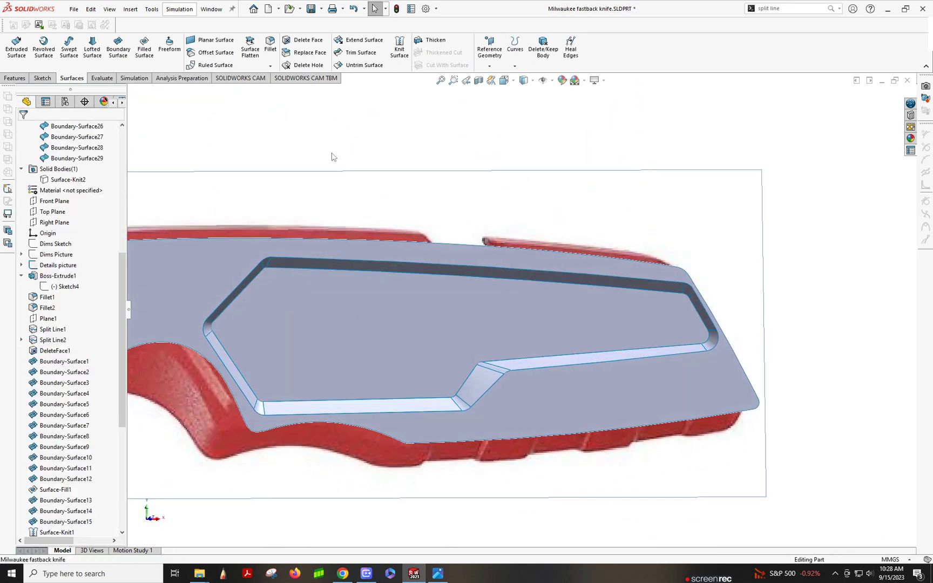
{"action": "scroll", "coordinate": [47, 193], "scroll_direction": "up", "scroll_amount": 8}
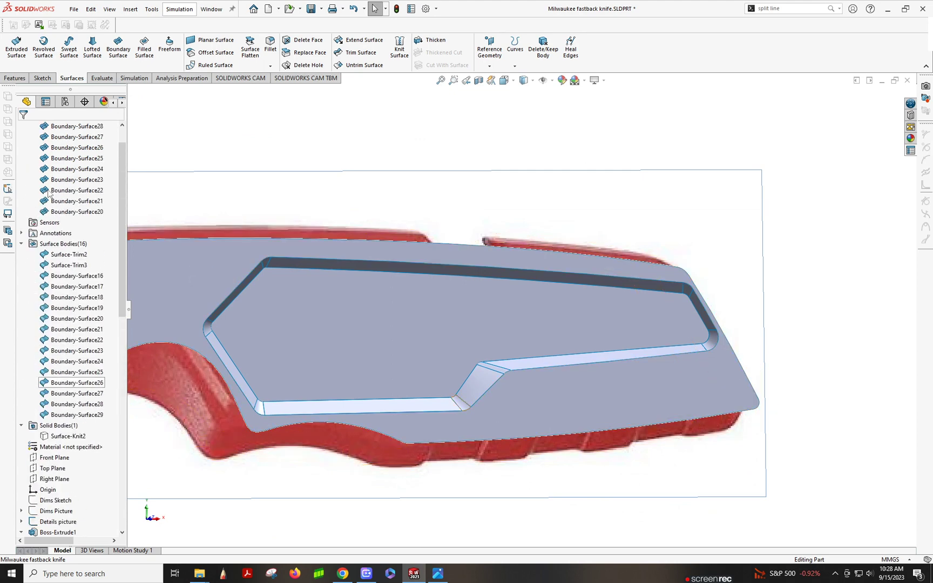
{"action": "scroll", "coordinate": [54, 181], "scroll_direction": "up", "scroll_amount": 1}
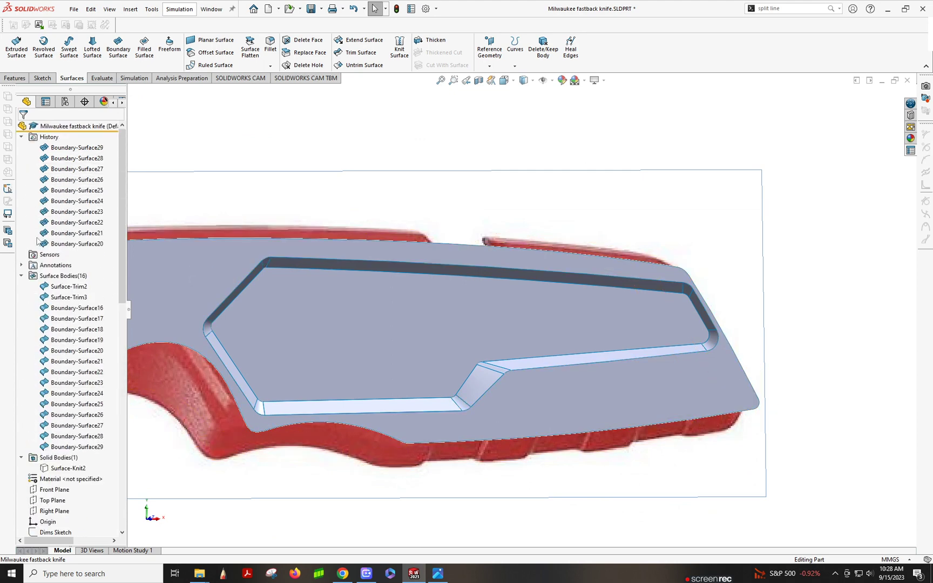
{"action": "left_click", "coordinate": [60, 290]}
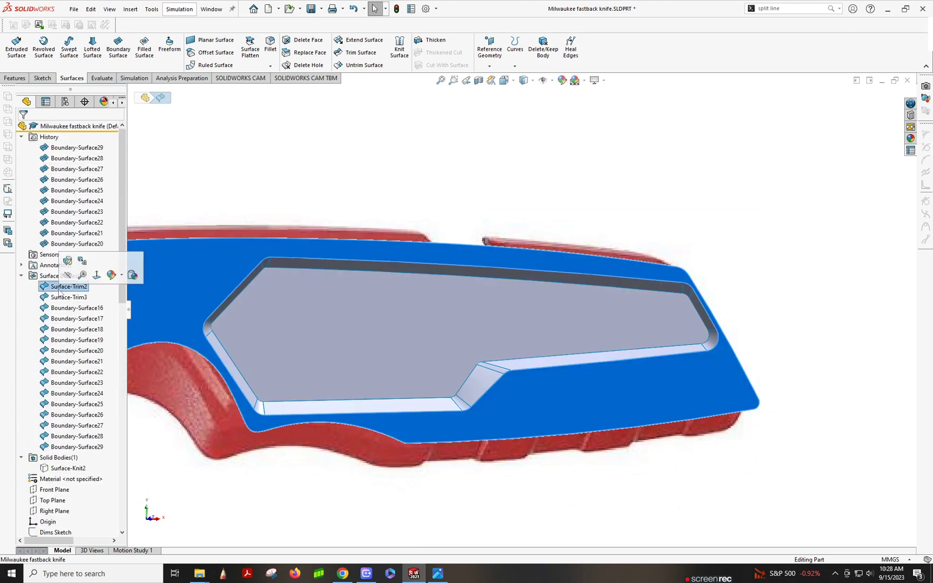
{"action": "left_click", "coordinate": [67, 277]}
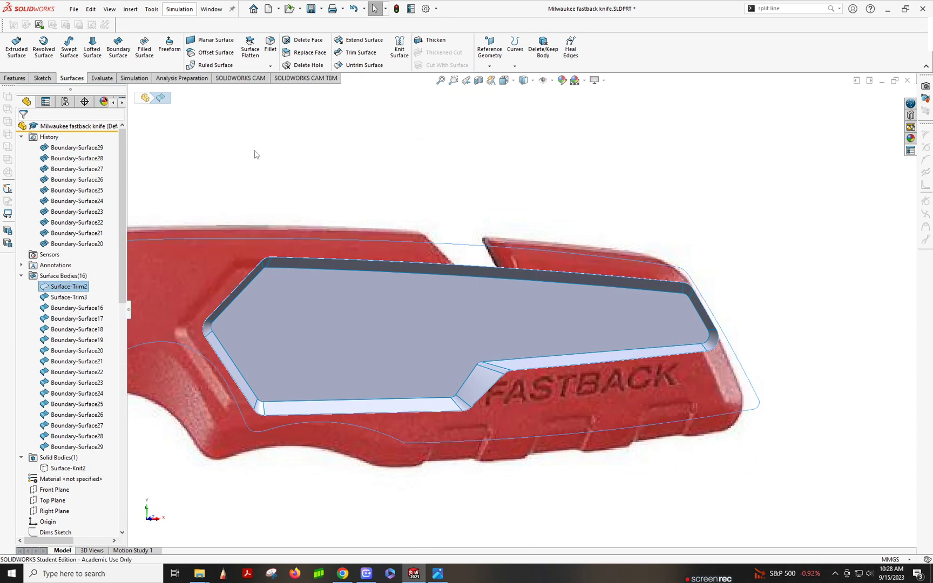
- Start a Knit Surface with the recessed panel floor, the long upper wall, both front walls and the corner surfaces between them
{"action": "left_click", "coordinate": [399, 51]}
{"action": "left_click", "coordinate": [306, 276]}
{"action": "left_click", "coordinate": [277, 268]}
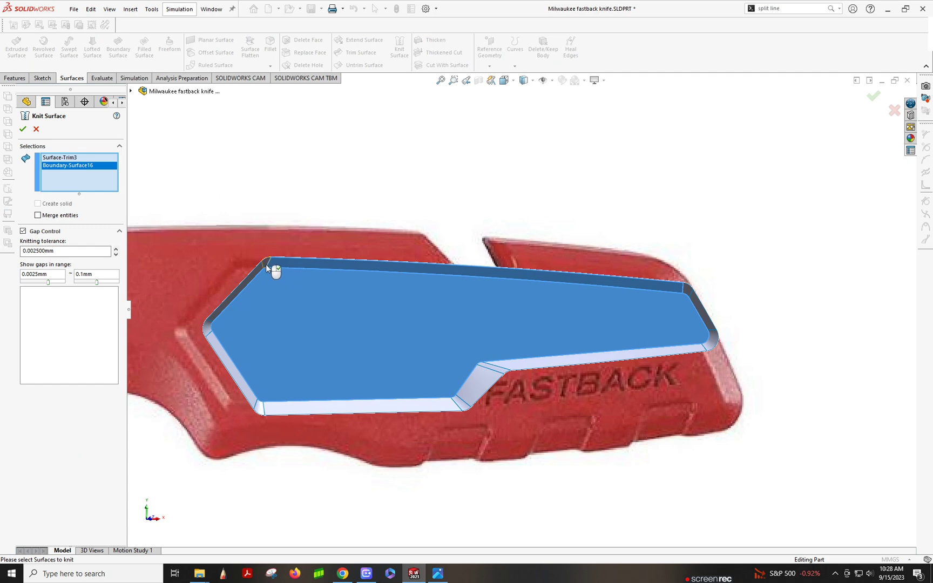
{"action": "left_click", "coordinate": [266, 264]}
{"action": "left_click", "coordinate": [235, 292]}
{"action": "left_click", "coordinate": [209, 329]}
{"action": "left_click", "coordinate": [246, 390]}
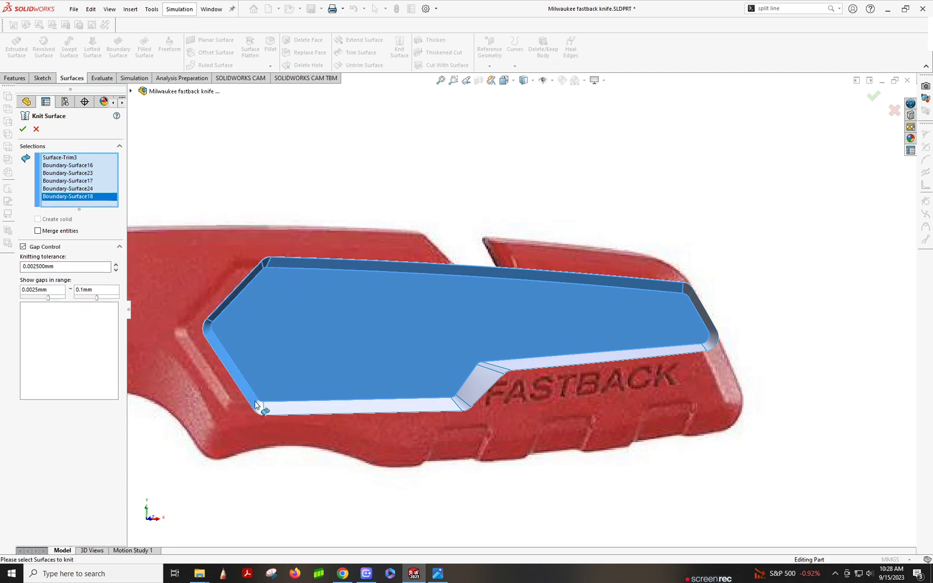
- Add the lower, step and rear walls with their remaining corner surfaces to the Knit Surface selection and create the knit
{"action": "left_click", "coordinate": [256, 405]}
{"action": "left_click", "coordinate": [429, 410]}
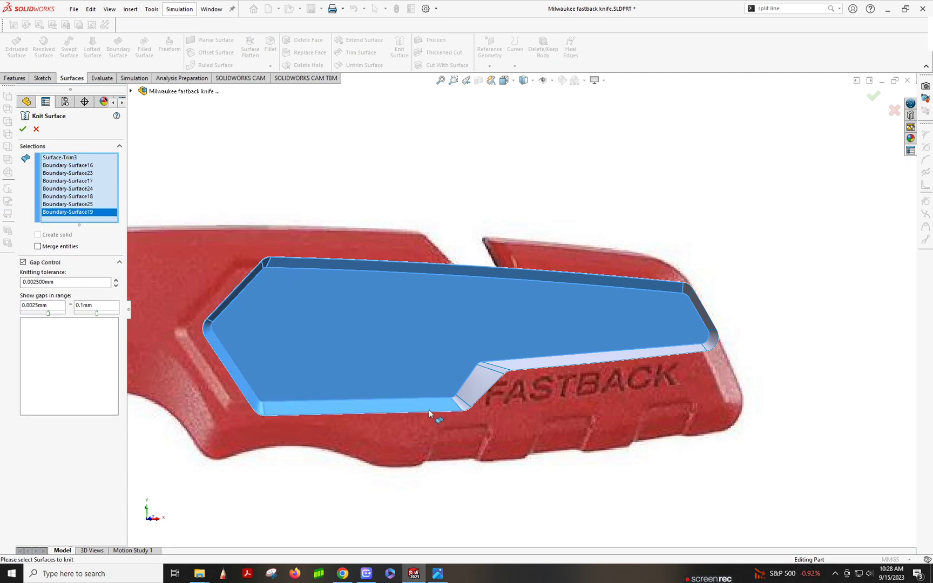
{"action": "left_click", "coordinate": [460, 406]}
{"action": "left_click", "coordinate": [485, 372]}
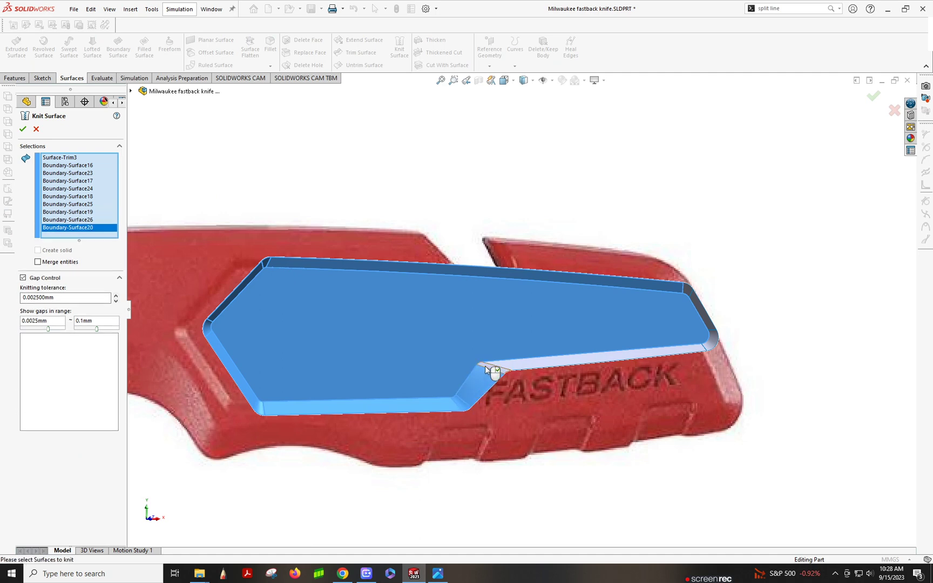
{"action": "left_click", "coordinate": [503, 367]}
{"action": "left_click", "coordinate": [617, 359]}
{"action": "left_click", "coordinate": [713, 338]}
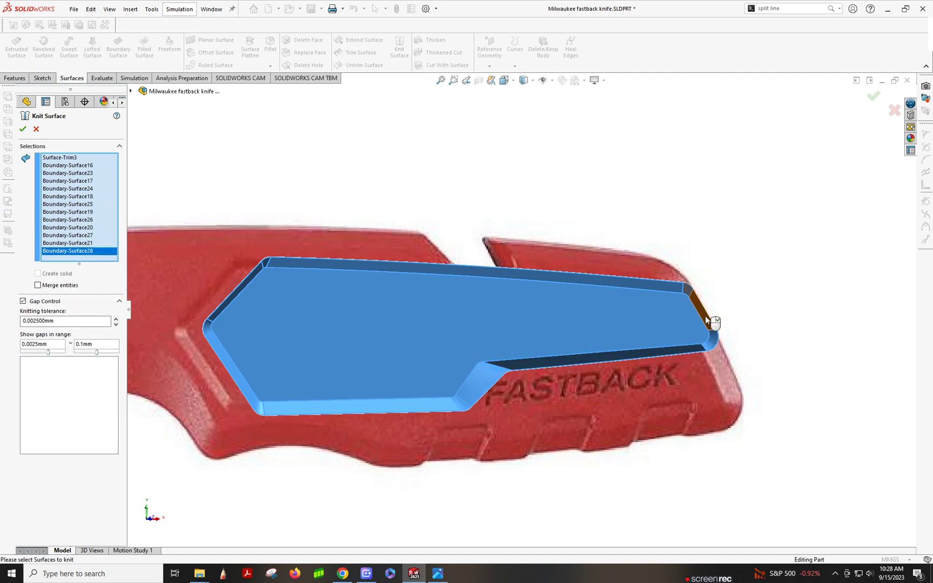
{"action": "left_click", "coordinate": [692, 290]}
{"action": "left_click", "coordinate": [687, 288]}
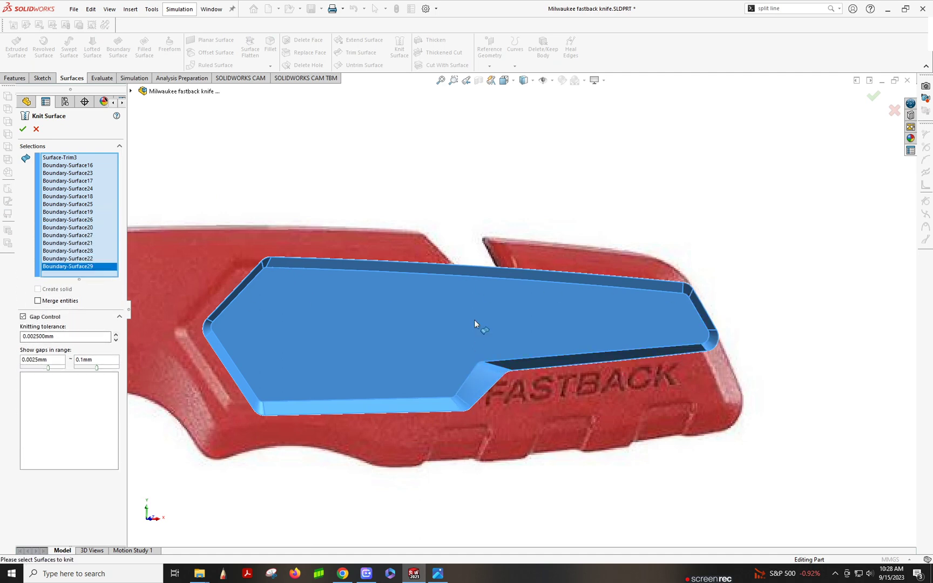
{"action": "left_click", "coordinate": [23, 129]}
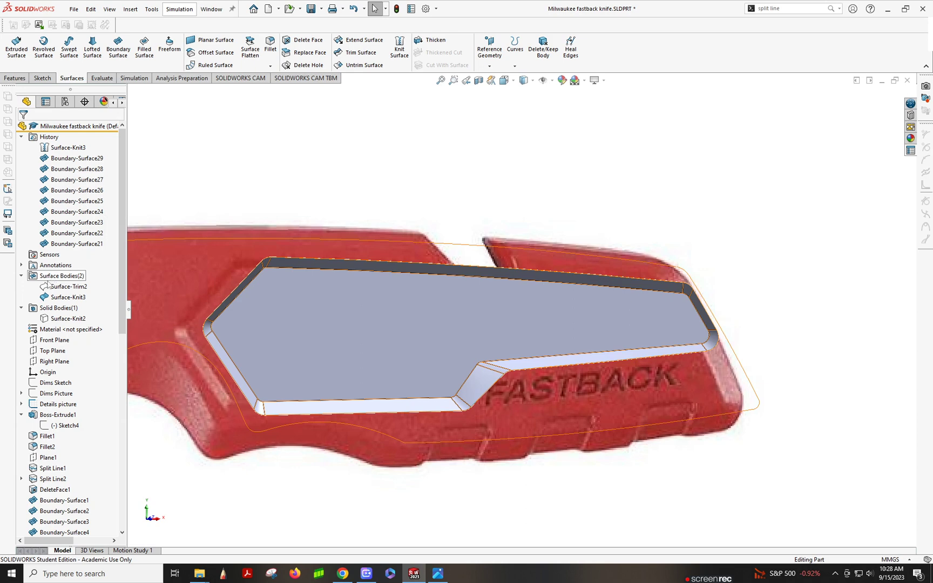
- Show the handle's solid body Surface-Knit2 together with the knitted recess surface
{"action": "left_click", "coordinate": [68, 319]}
{"action": "left_click", "coordinate": [75, 294]}
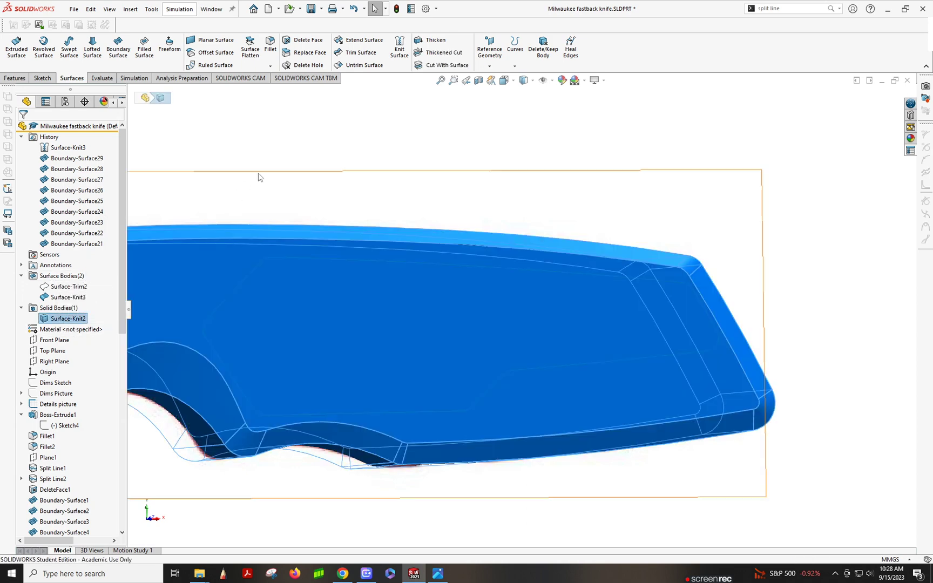
{"action": "left_click", "coordinate": [259, 177]}
{"action": "middle_click_drag", "start_coordinate": [479, 313], "coordinate": [510, 318]}
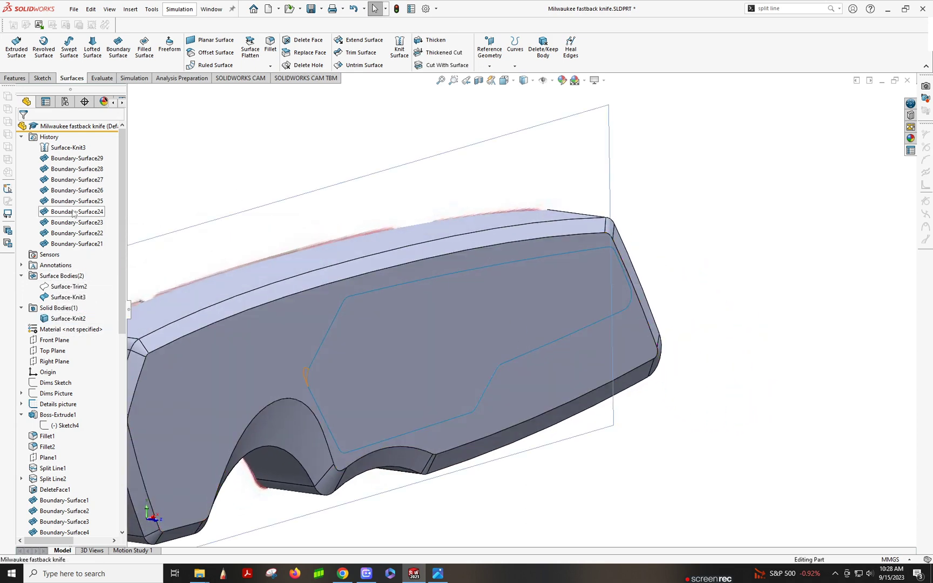
- Cut the handle's solid body with the surface Surface-Knit3 to form the recessed logo panel
{"action": "left_click", "coordinate": [67, 297]}
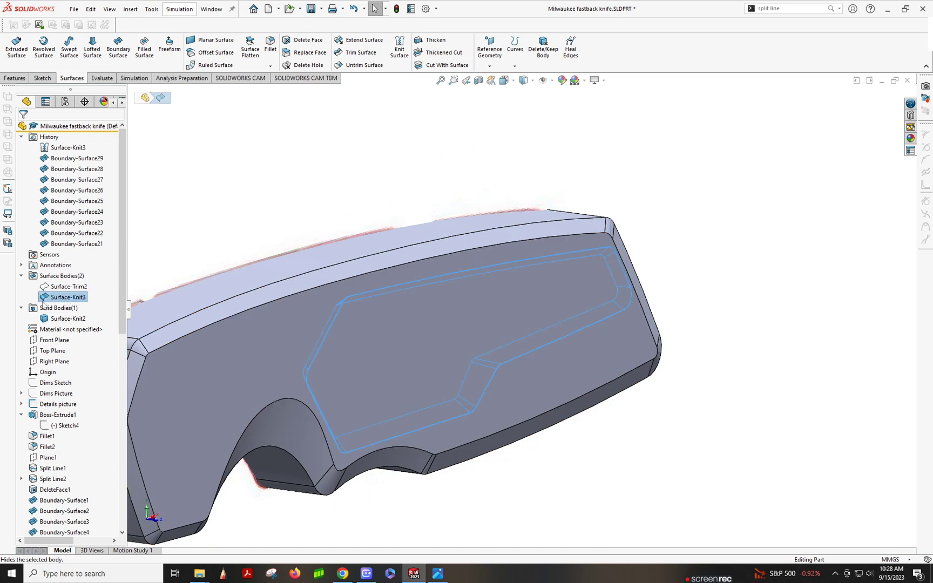
{"action": "left_click", "coordinate": [22, 138]}
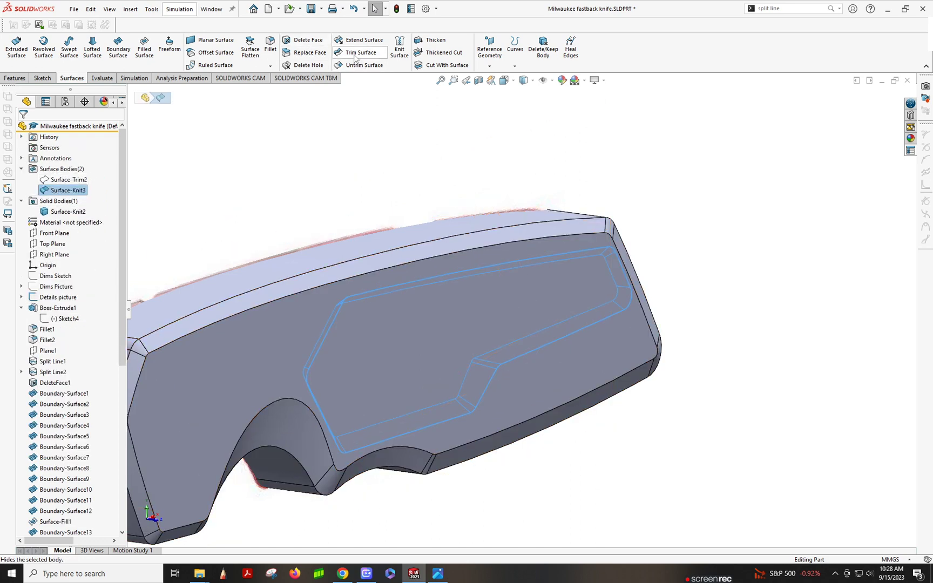
{"action": "left_click", "coordinate": [431, 67]}
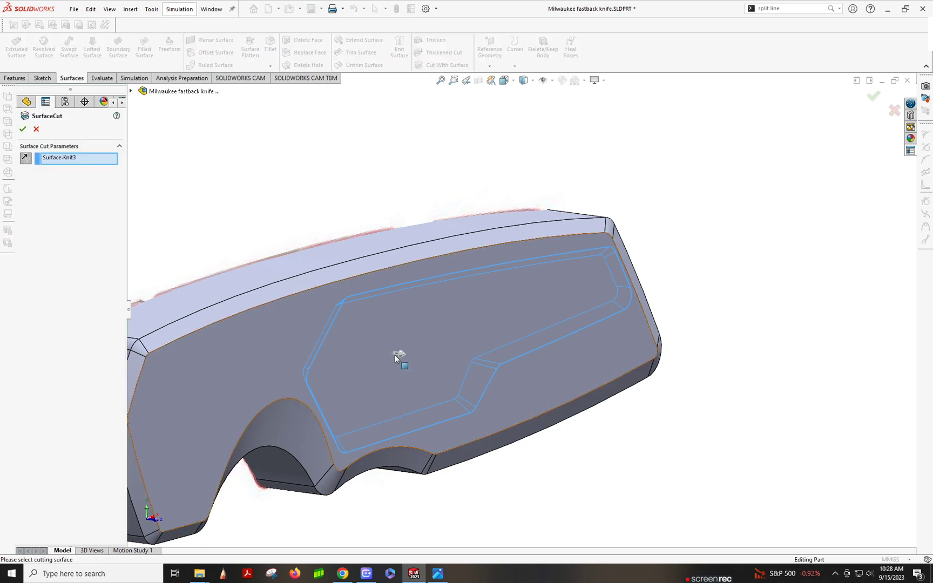
{"action": "middle_click_drag", "start_coordinate": [502, 381], "coordinate": [367, 304]}
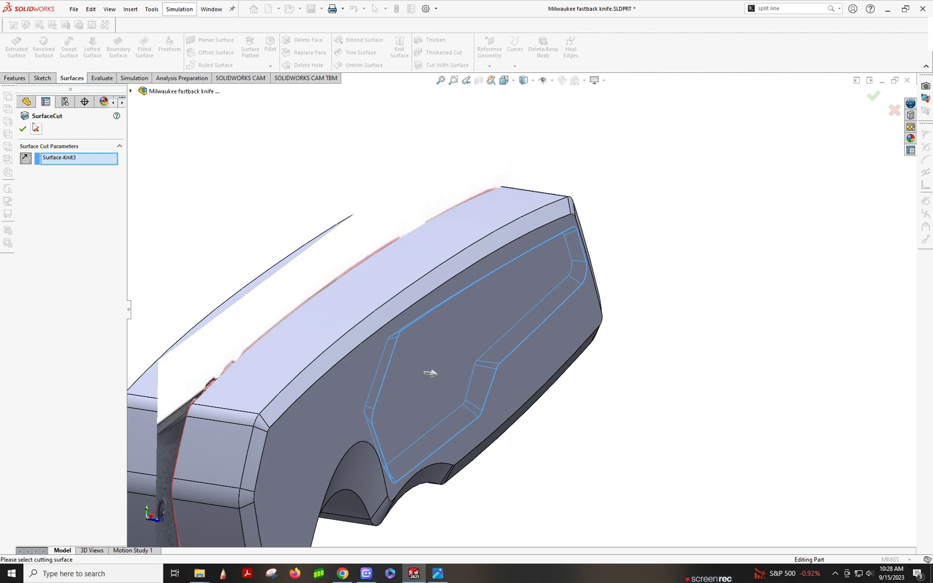
{"action": "left_click", "coordinate": [22, 130]}
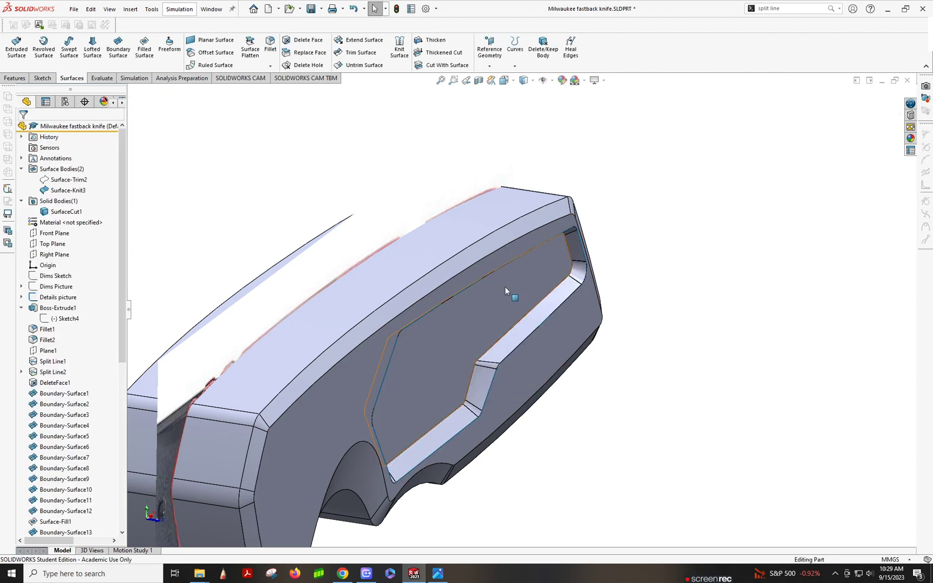
- Delete the surface bodies Surface-Trim2 and Surface-Knit3
{"action": "left_click", "coordinate": [61, 179]}
{"action": "left_click", "coordinate": [54, 192], "text": "ctrl"}
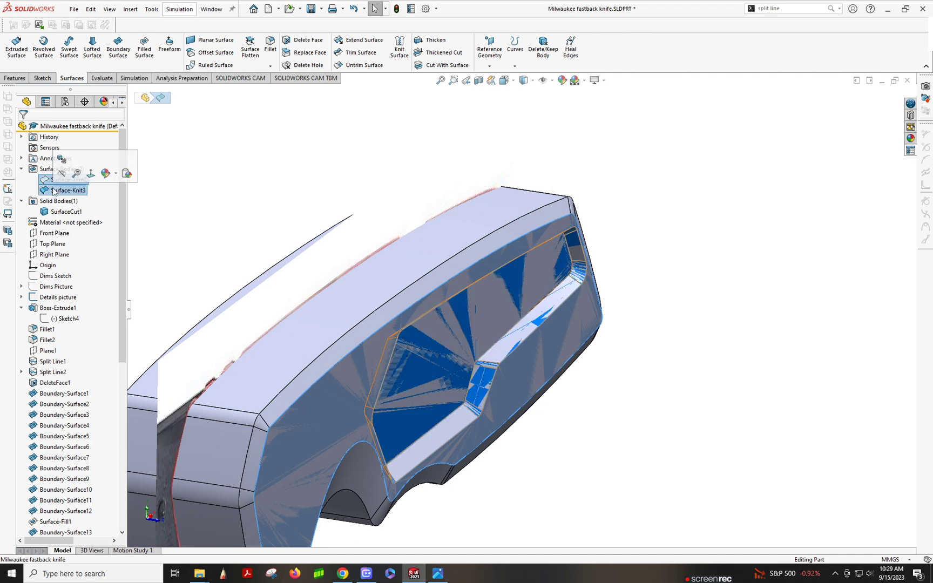
{"action": "right_click", "coordinate": [54, 193]}
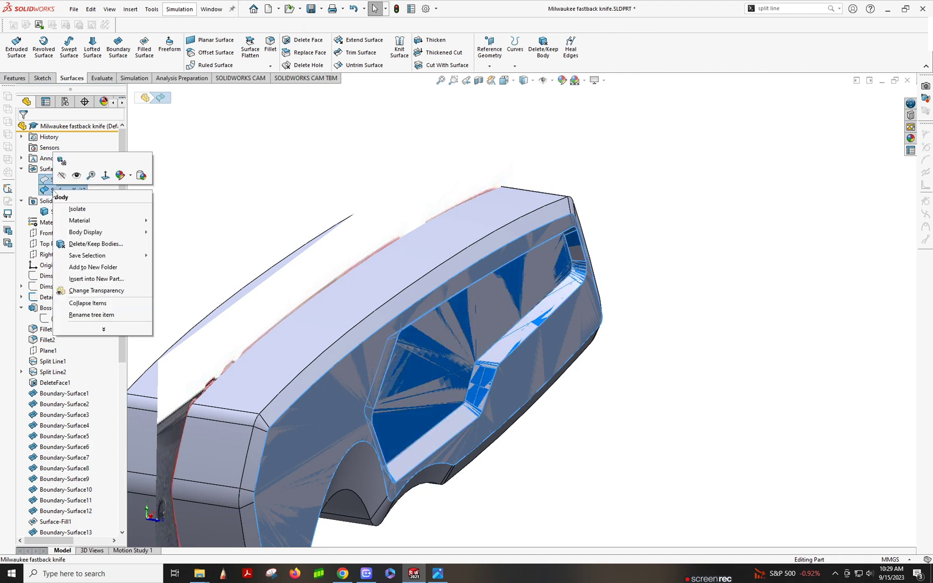
{"action": "left_click", "coordinate": [95, 244]}
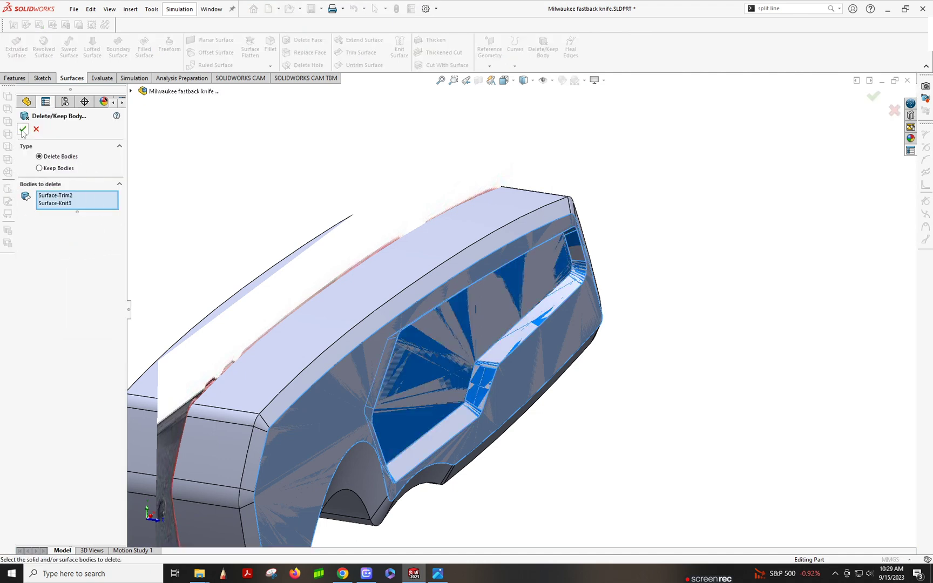
{"action": "left_click", "coordinate": [23, 130]}
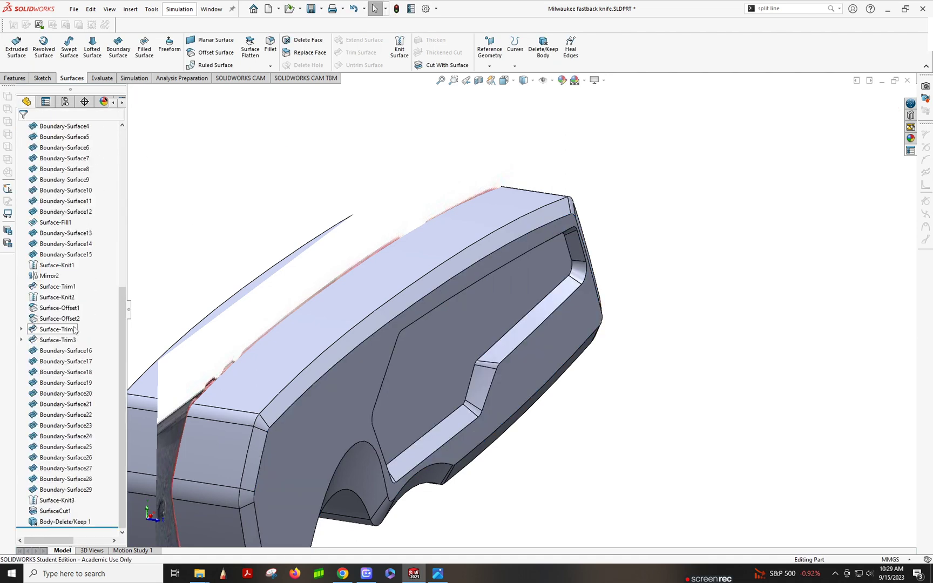
- Review which bodies are selected in the Body-Delete/Keep 1 feature and leave its definition as is
{"action": "left_click", "coordinate": [60, 522]}
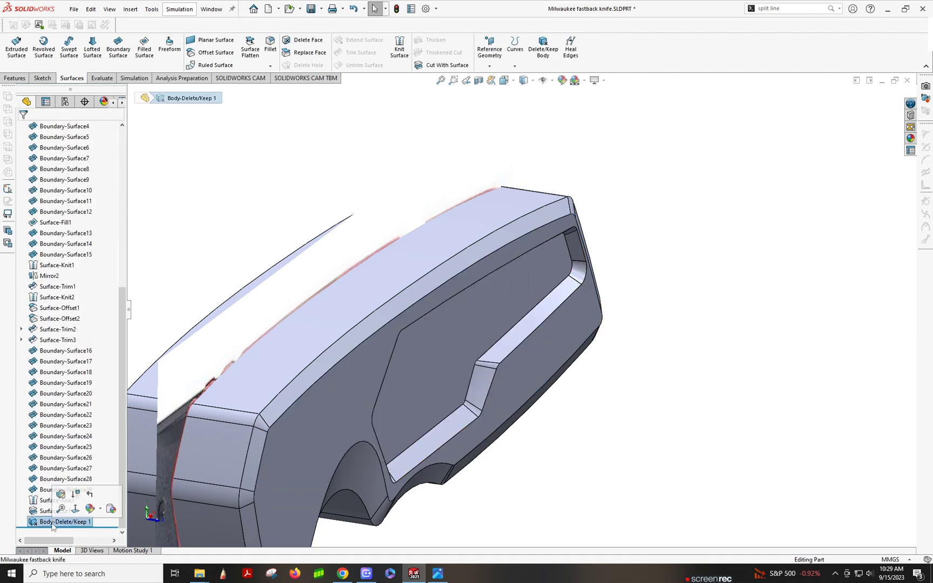
{"action": "left_click", "coordinate": [61, 494]}
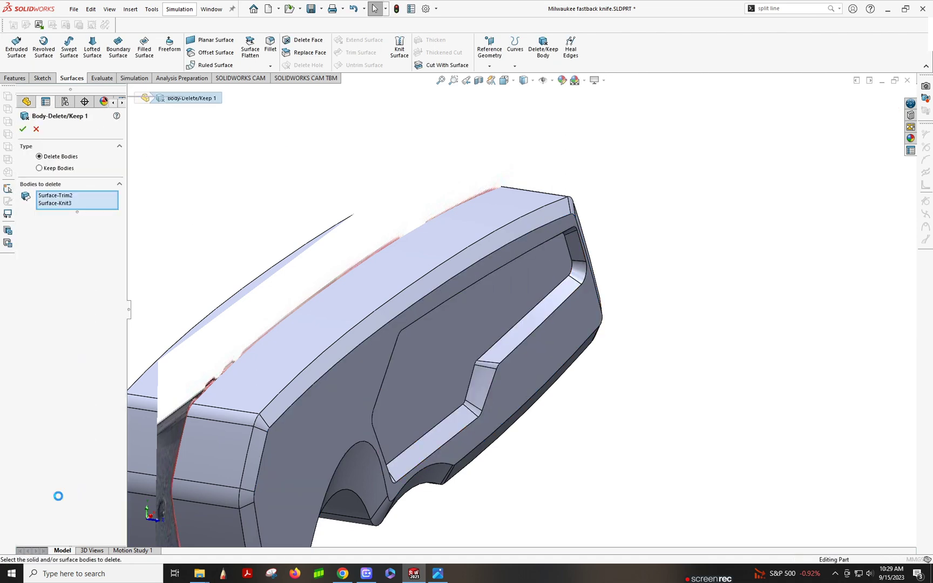
{"action": "left_click", "coordinate": [36, 129]}
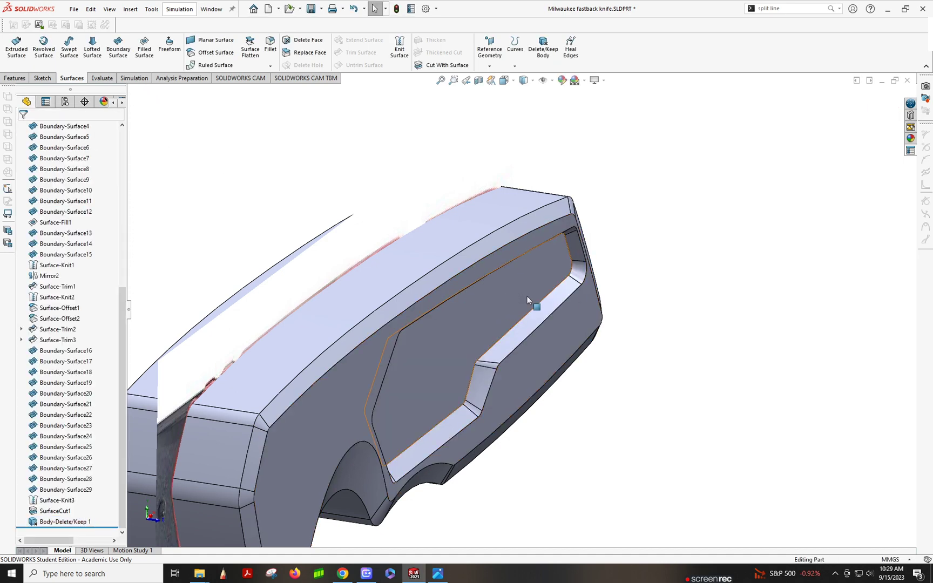
- Roll the feature history back before the body deletion, inspect the recessed panel's floor face, and restore the full history
{"action": "middle_click_drag", "start_coordinate": [527, 296], "coordinate": [474, 256]}
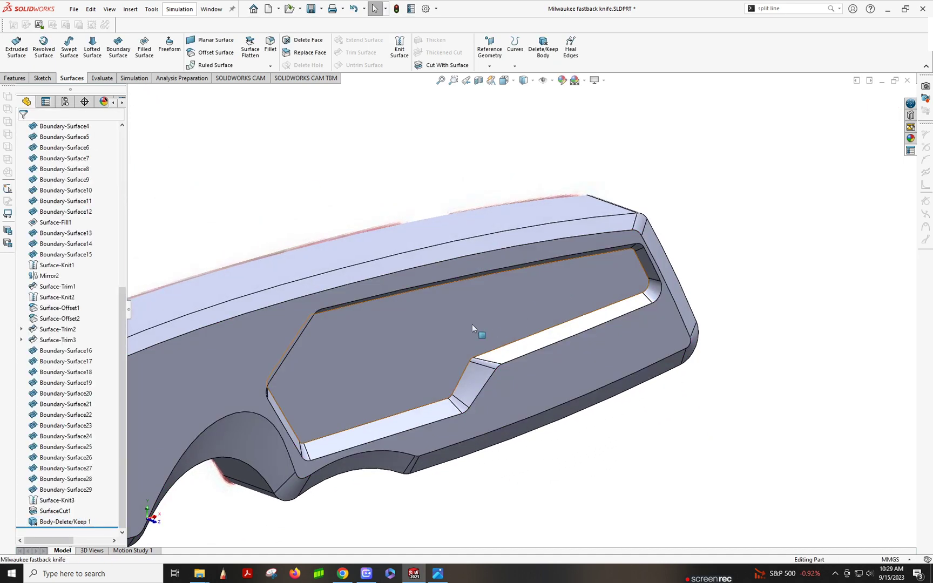
{"action": "left_click_drag", "start_coordinate": [106, 527], "coordinate": [106, 516]}
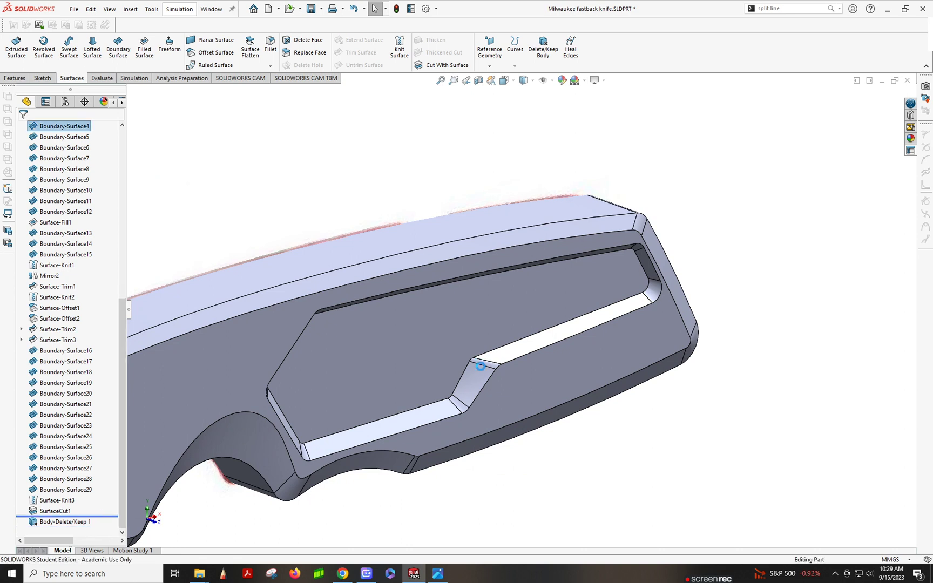
{"action": "left_click", "coordinate": [510, 308]}
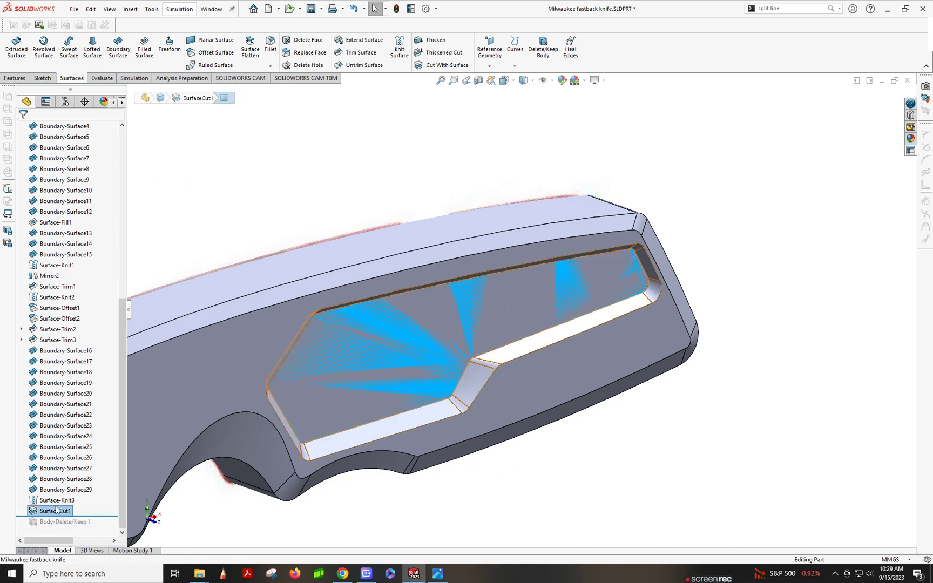
{"action": "left_click_drag", "start_coordinate": [105, 516], "coordinate": [105, 527]}
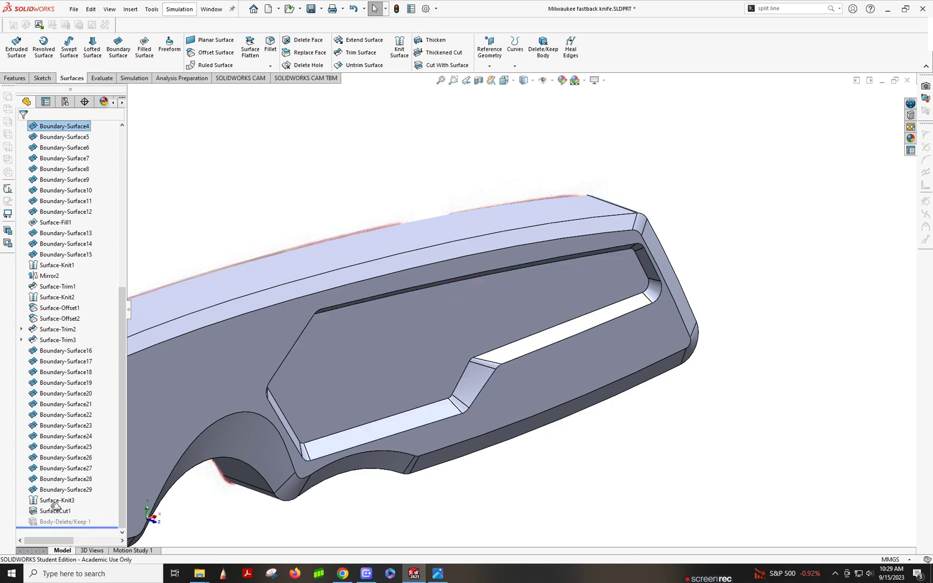
{"action": "middle_click_drag", "start_coordinate": [406, 225], "coordinate": [589, 279]}
{"action": "middle_click_drag", "start_coordinate": [490, 294], "coordinate": [470, 265]}
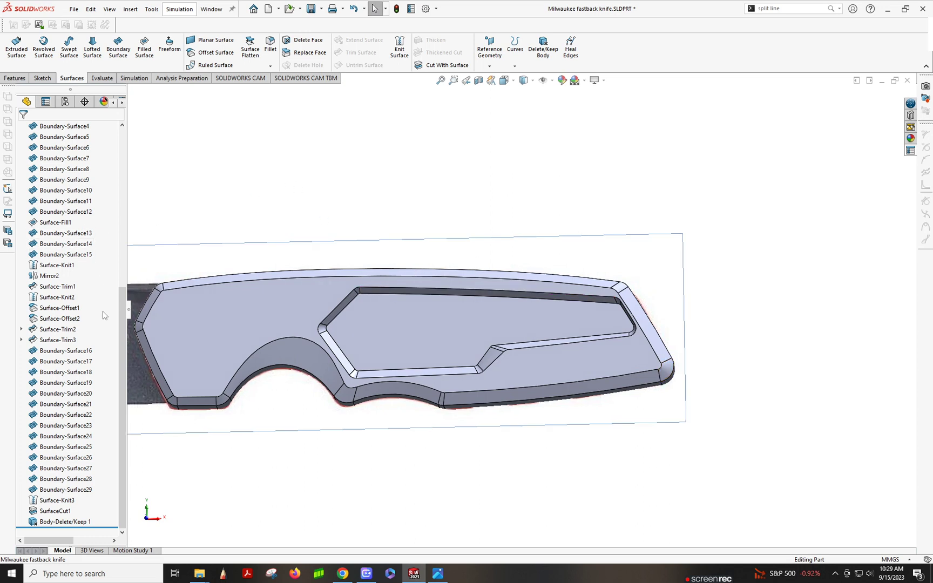
- Hide the handle's solid body SurfaceCut1, leaving the knife reference picture shown
{"action": "left_click_drag", "start_coordinate": [120, 309], "coordinate": [121, 140]}
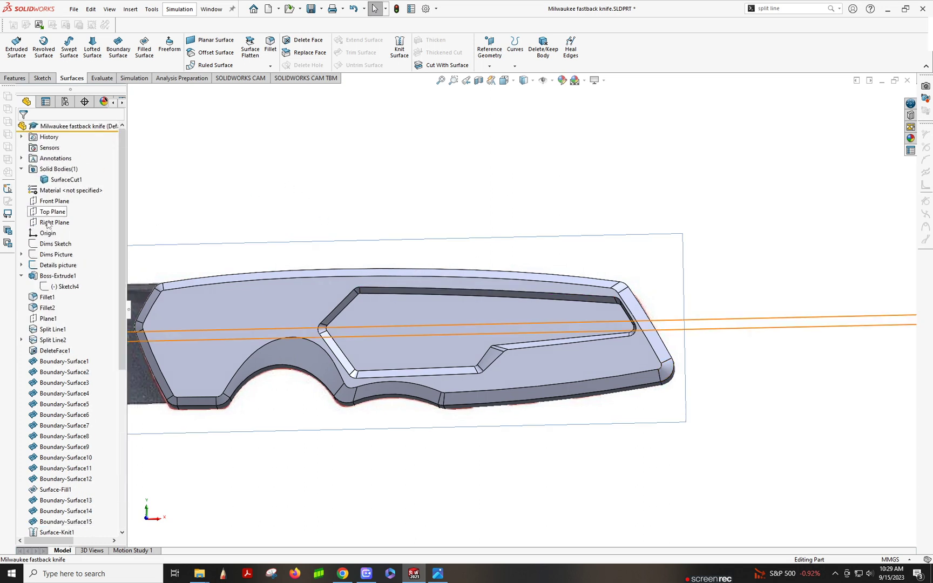
{"action": "left_click", "coordinate": [58, 265]}
{"action": "left_click", "coordinate": [56, 243]}
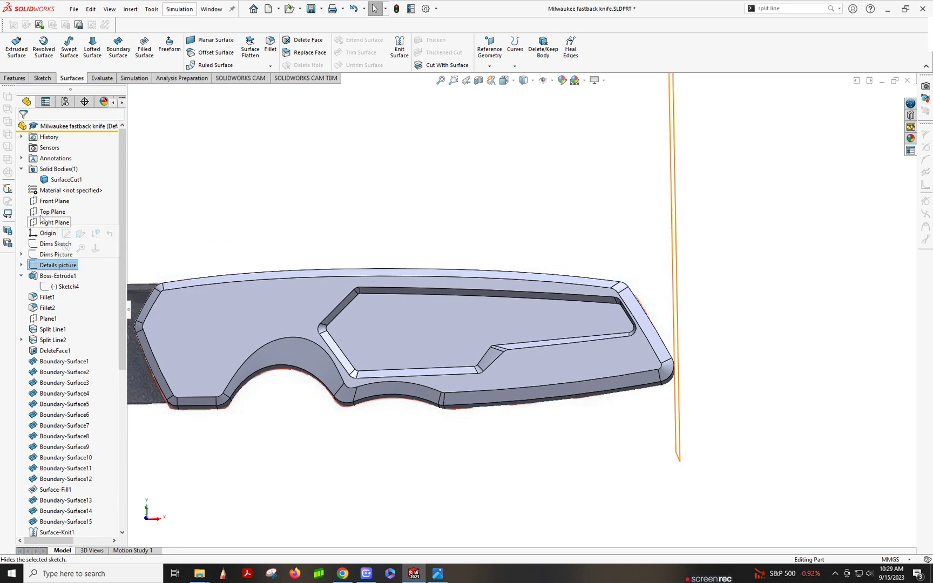
{"action": "left_click", "coordinate": [59, 180]}
{"action": "left_click", "coordinate": [68, 146]}
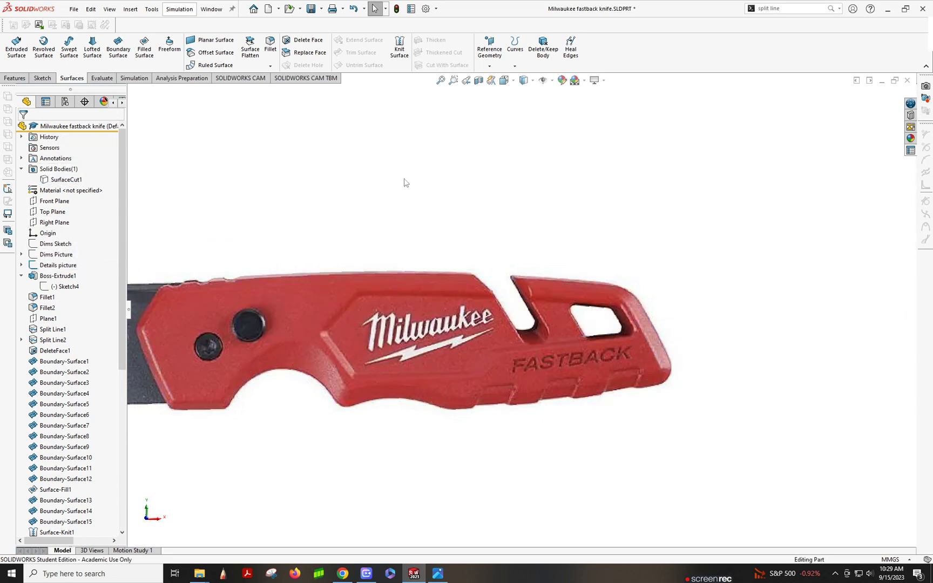
- Set the Front view and start a new sketch on the Front Plane over the knife reference picture
{"action": "scroll", "coordinate": [513, 294], "scroll_direction": "down", "scroll_amount": 2}
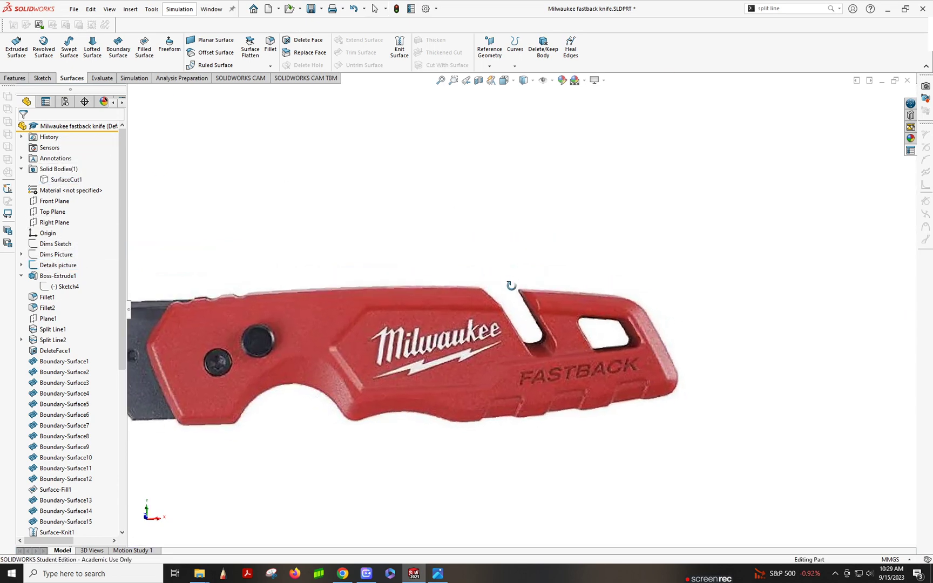
{"action": "left_click", "coordinate": [503, 80]}
{"action": "left_click", "coordinate": [387, 400]}
{"action": "scroll", "coordinate": [302, 343], "scroll_direction": "down", "scroll_amount": 8}
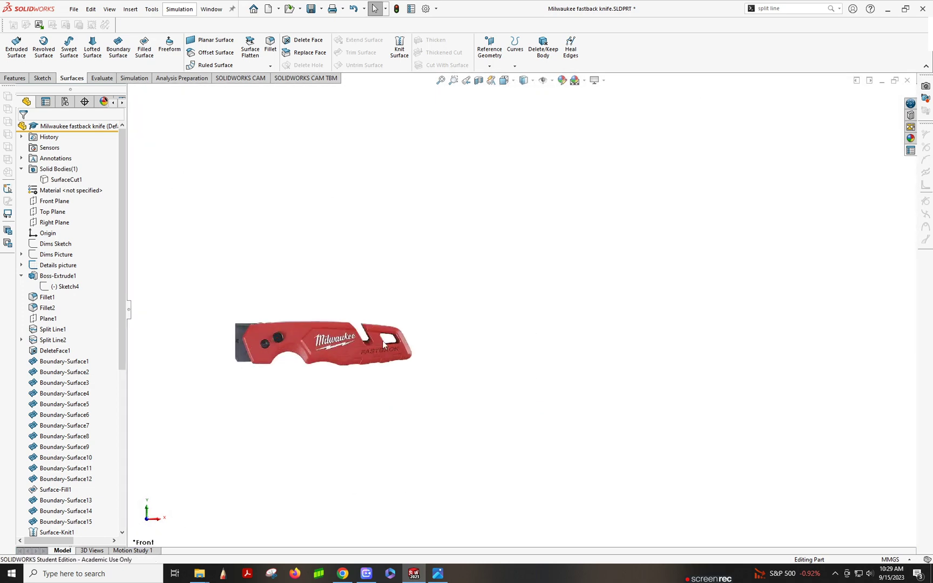
{"action": "left_click", "coordinate": [49, 201]}
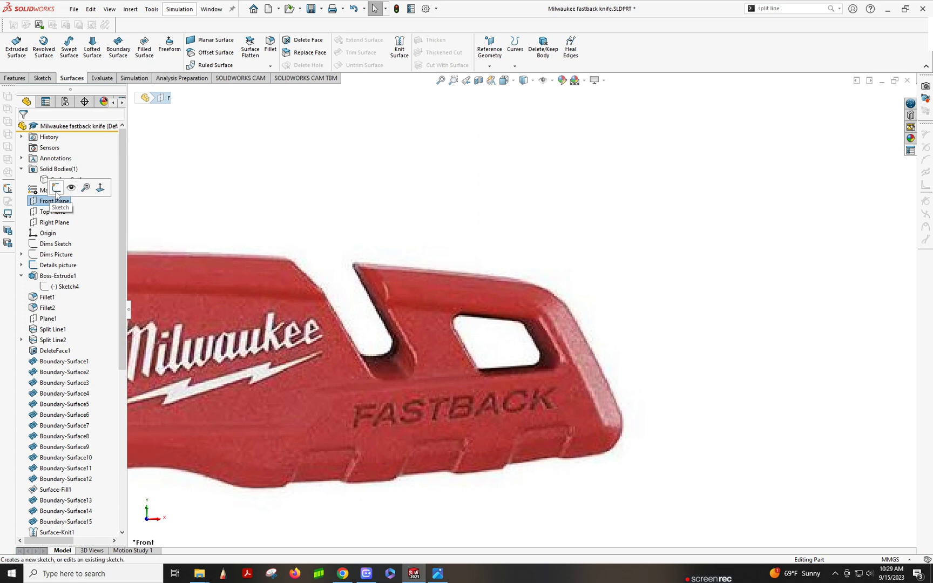
{"action": "left_click", "coordinate": [55, 188]}
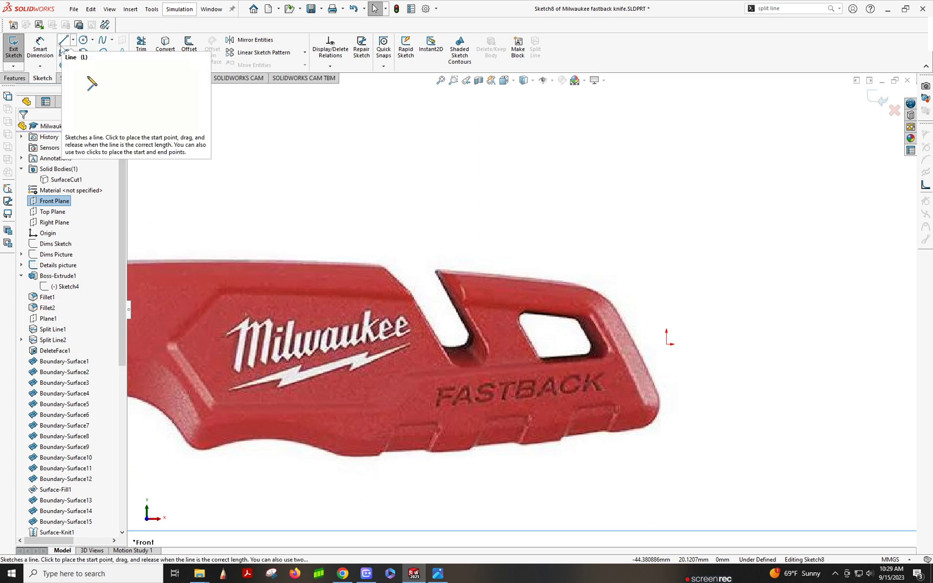
- Sketch a closed five-line profile over the picture's top notch, with a horizontal floor about 3.7 mm long
{"action": "left_click", "coordinate": [63, 40]}
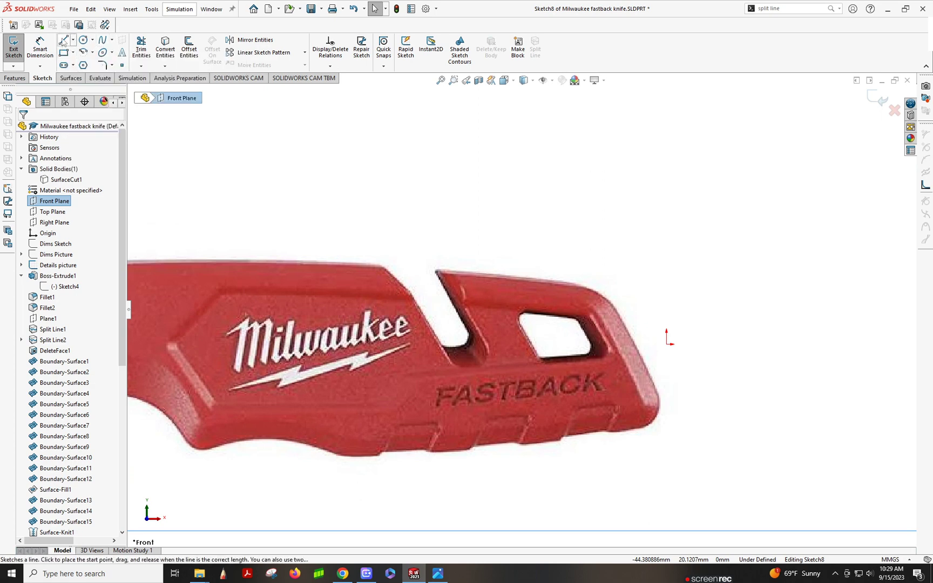
{"action": "left_click", "coordinate": [375, 259]}
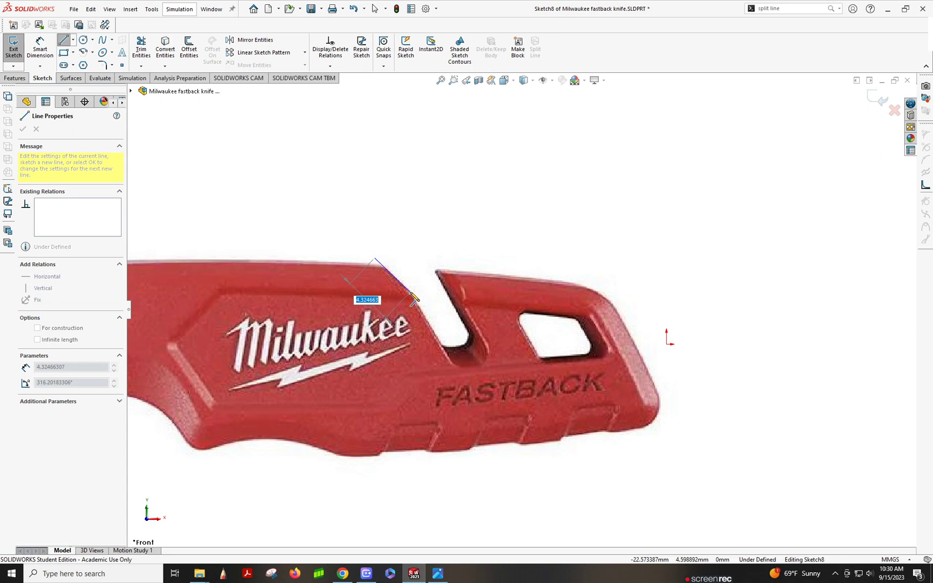
{"action": "left_click", "coordinate": [410, 291]}
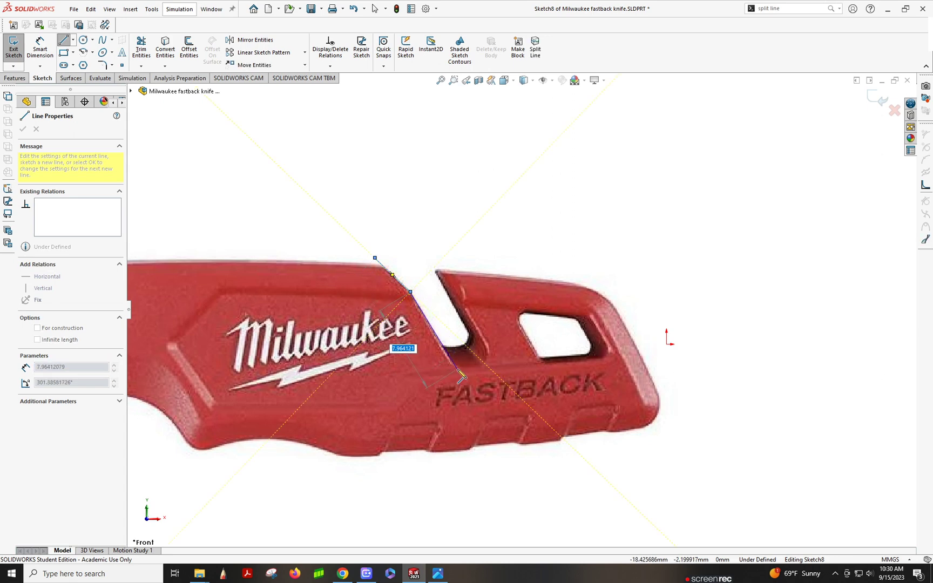
{"action": "left_click", "coordinate": [456, 368]}
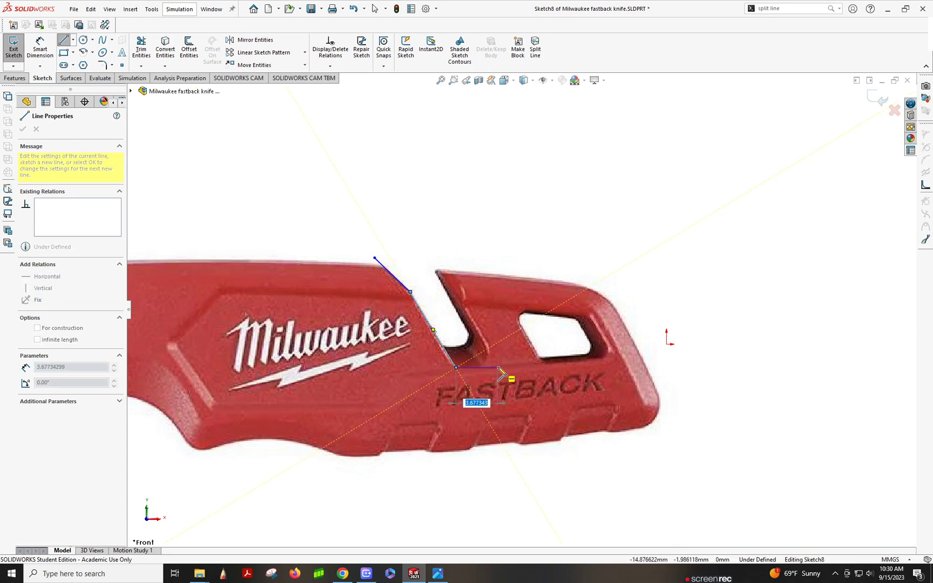
{"action": "left_click", "coordinate": [498, 367]}
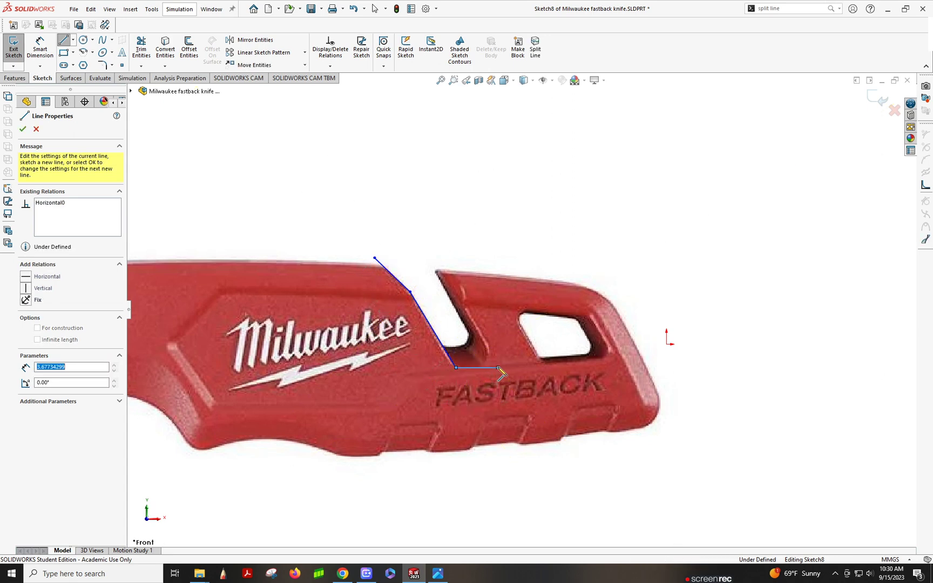
{"action": "left_click", "coordinate": [427, 251]}
{"action": "left_click", "coordinate": [375, 259]}
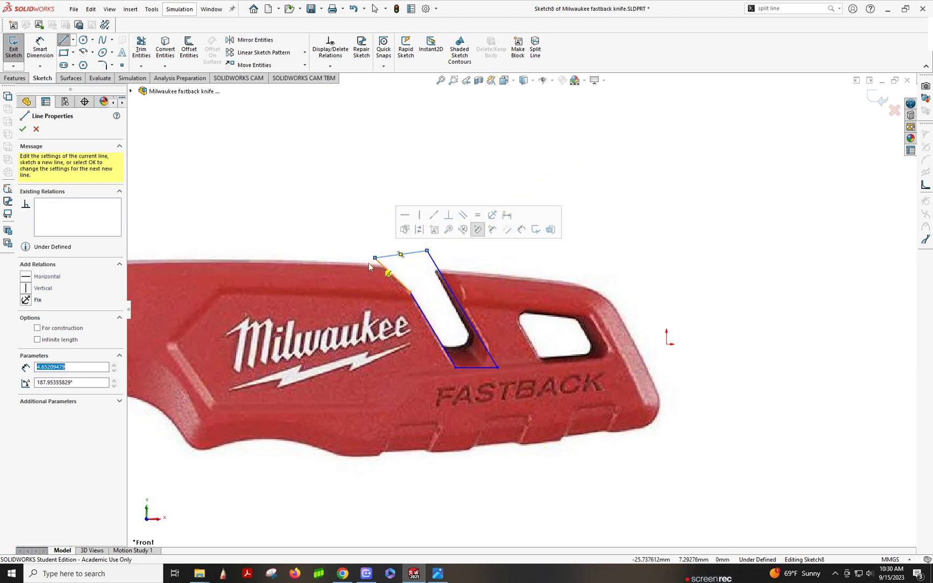
{"action": "key", "text": "Escape"}
- Fillet the notch profile's elbow and lower-left corner with a 2 mm radius and its lower-right corner with 1 mm
{"action": "left_click", "coordinate": [106, 65]}
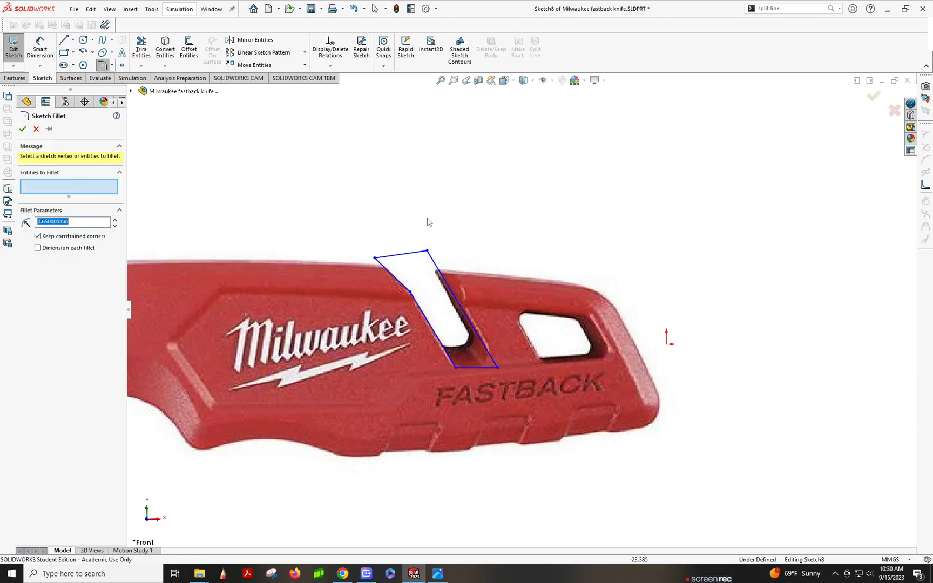
{"action": "left_click", "coordinate": [411, 293]}
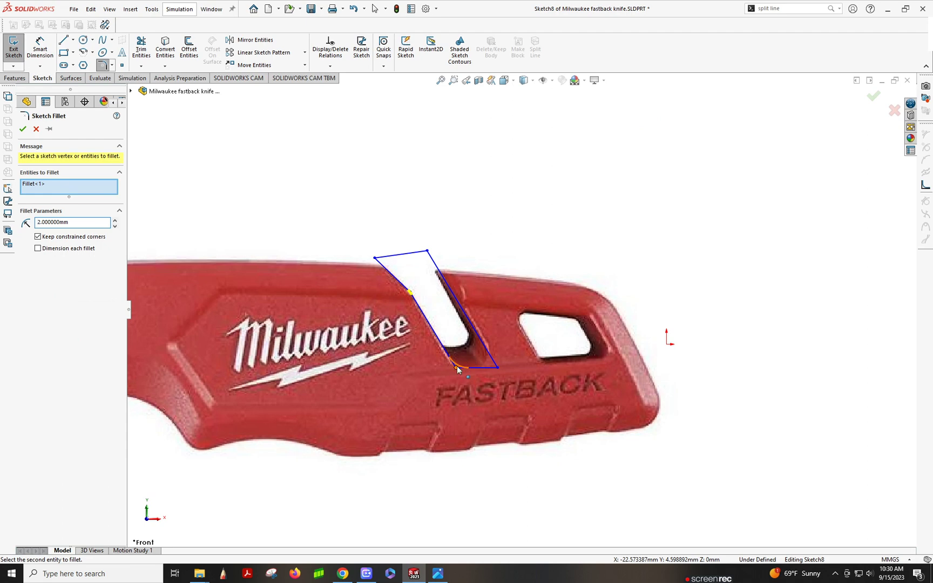
{"action": "left_click", "coordinate": [456, 366]}
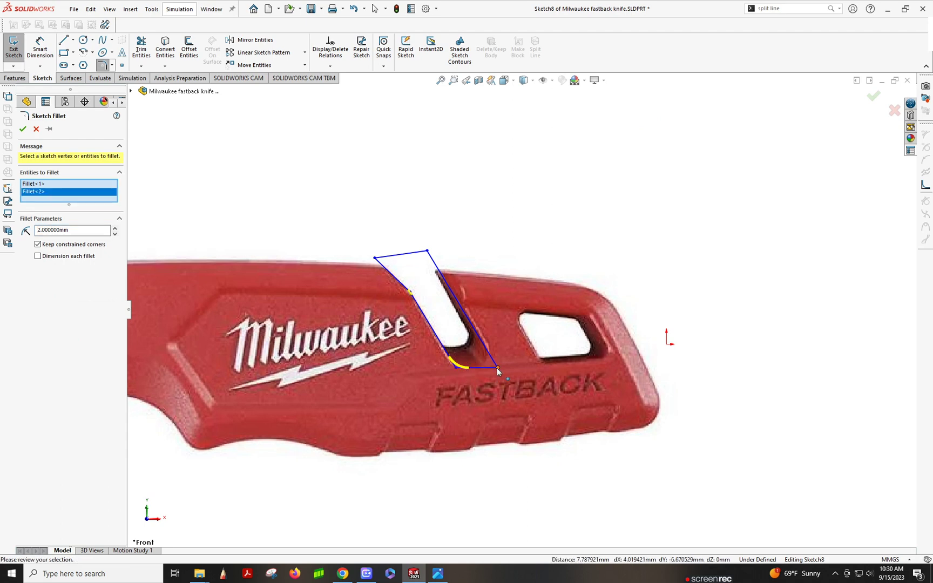
{"action": "left_click", "coordinate": [498, 369]}
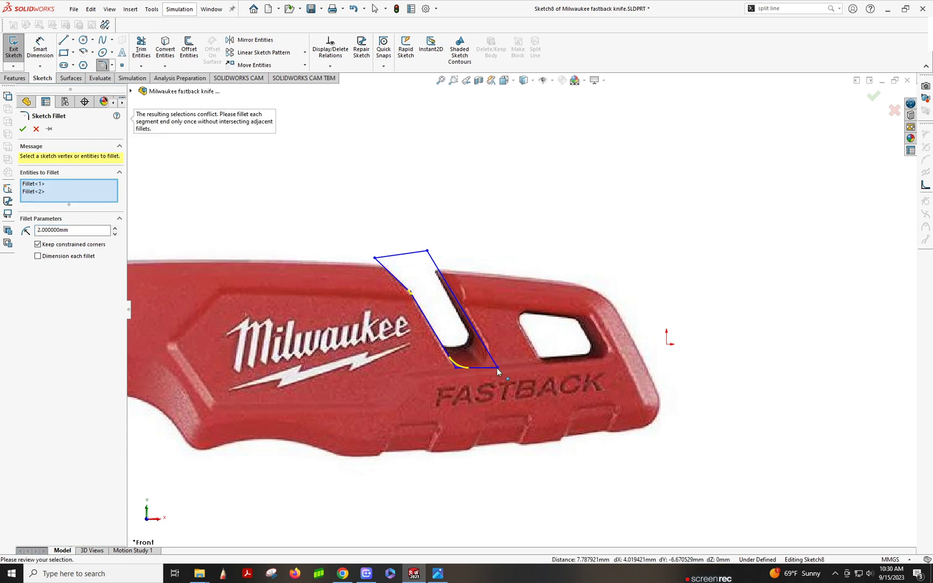
{"action": "left_click", "coordinate": [23, 129]}
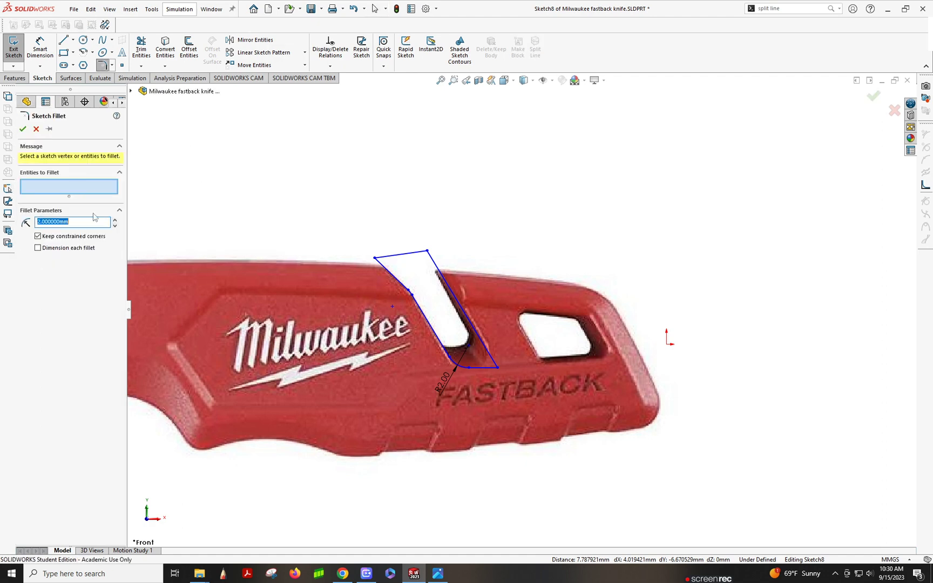
{"action": "left_click", "coordinate": [497, 367]}
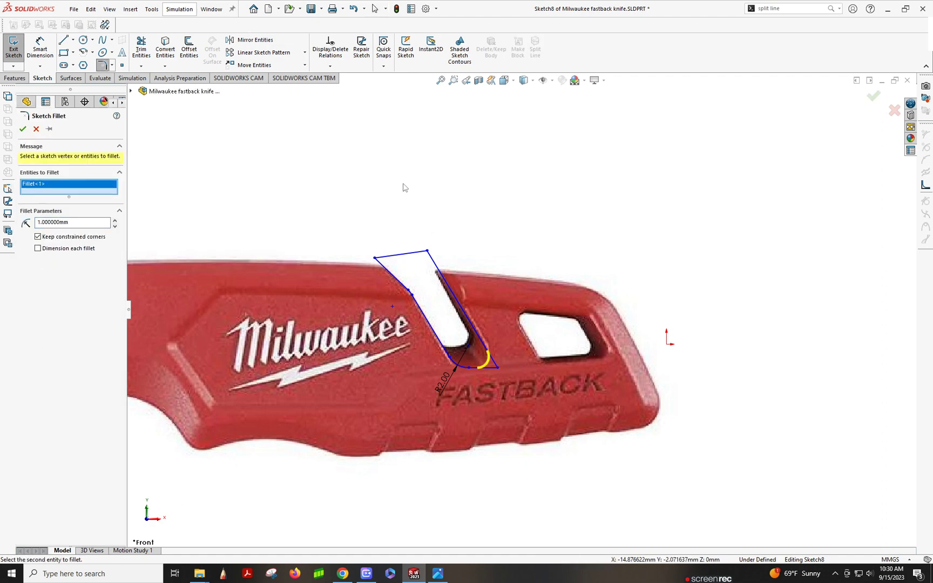
{"action": "left_click", "coordinate": [23, 129]}
- Show the handle's hidden solid body SurfaceCut1 around the notch sketch
{"action": "mouse_move", "coordinate": [225, 168]}
{"action": "middle_mouse_down"}
{"action": "mouse_move", "coordinate": [510, 269]}
{"action": "mouse_move", "coordinate": [618, 357]}
{"action": "mouse_move", "coordinate": [658, 406]}
{"action": "mouse_move", "coordinate": [606, 410]}
{"action": "mouse_move", "coordinate": [611, 517]}
{"action": "mouse_move", "coordinate": [512, 448]}
{"action": "mouse_move", "coordinate": [558, 356]}
{"action": "mouse_move", "coordinate": [636, 381]}
{"action": "middle_mouse_up"}
{"action": "scroll", "coordinate": [513, 448], "scroll_direction": "up", "scroll_amount": 3}
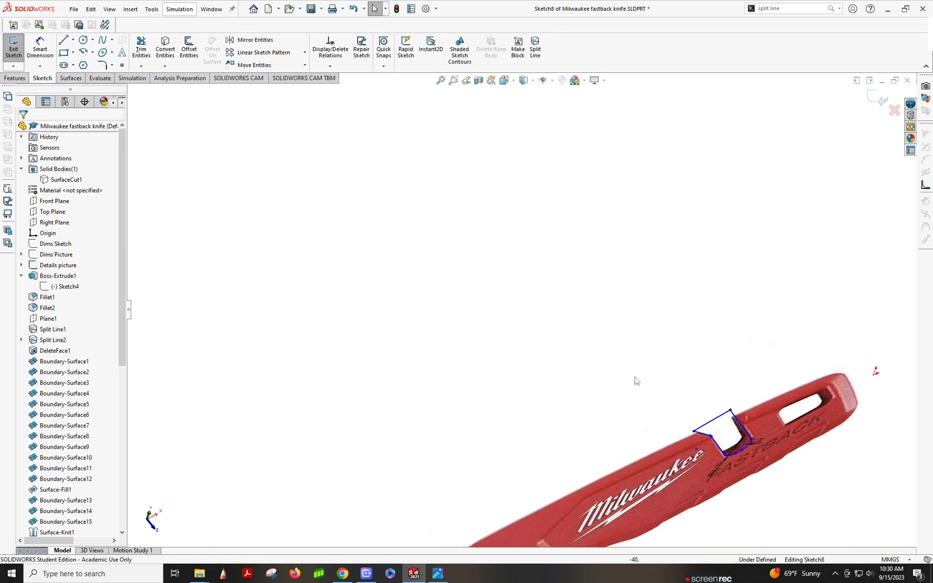
{"action": "scroll", "coordinate": [635, 381], "scroll_direction": "down", "scroll_amount": 3}
{"action": "left_click", "coordinate": [54, 180]}
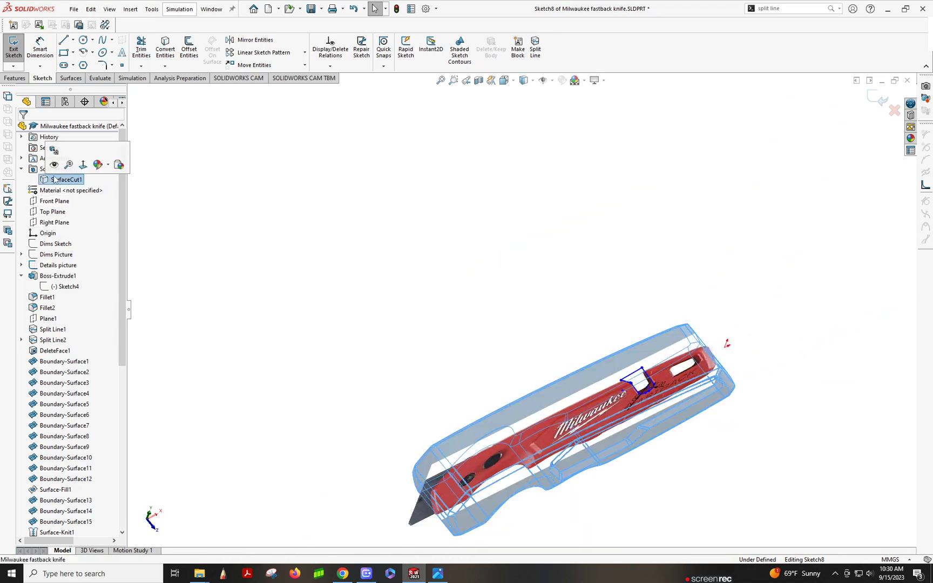
{"action": "left_click", "coordinate": [54, 164]}
{"action": "left_click", "coordinate": [375, 246]}
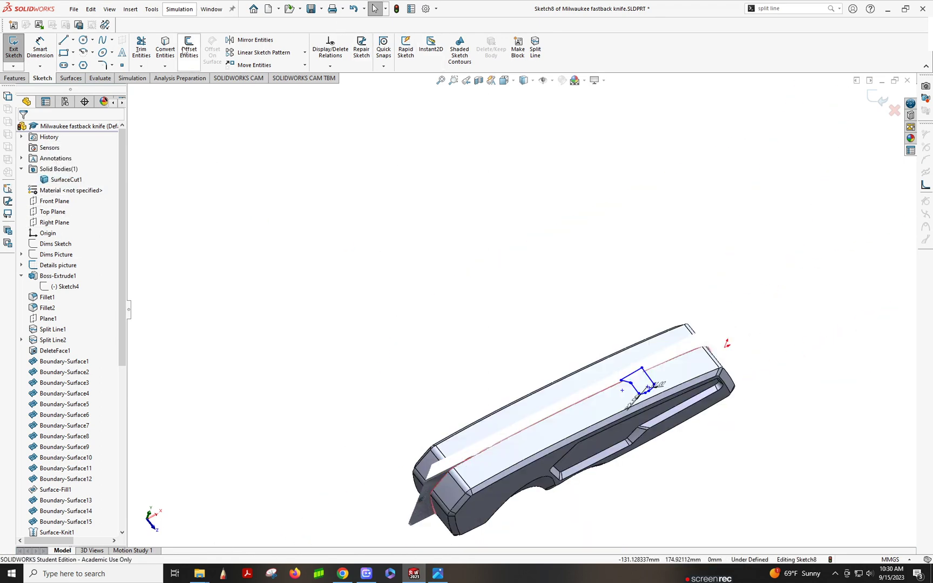
- Extrude-cut the notch profile blind 6 mm in both directions with a 1° outward draft on each side
{"action": "left_click", "coordinate": [15, 78]}
{"action": "left_click", "coordinate": [144, 47]}
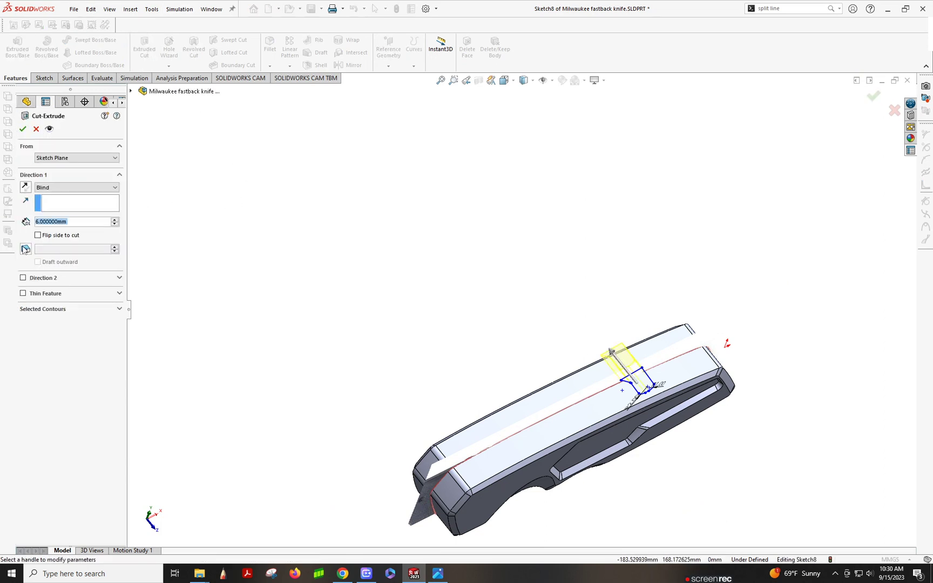
{"action": "left_click", "coordinate": [25, 249]}
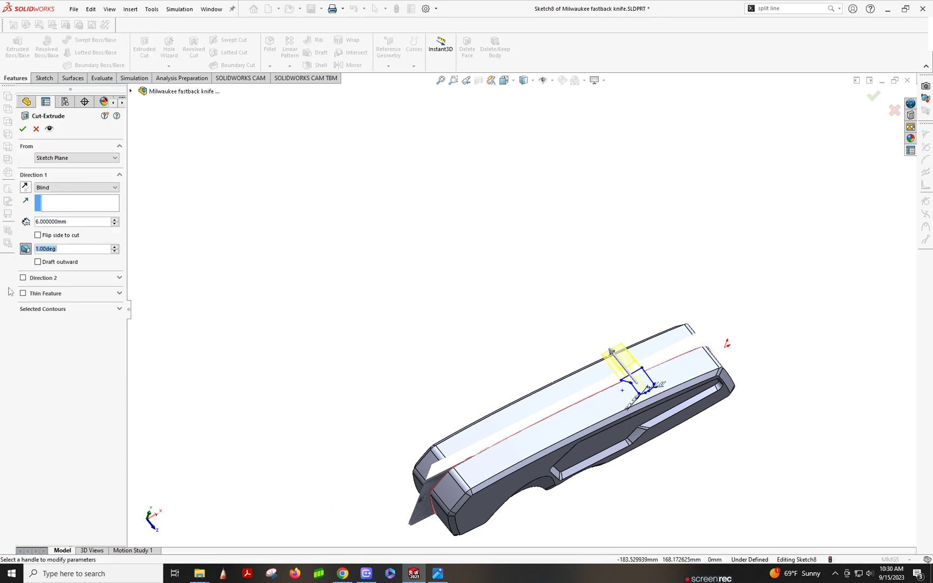
{"action": "scroll", "coordinate": [610, 367], "scroll_direction": "down", "scroll_amount": 5}
{"action": "middle_click_drag", "start_coordinate": [621, 410], "coordinate": [679, 406]}
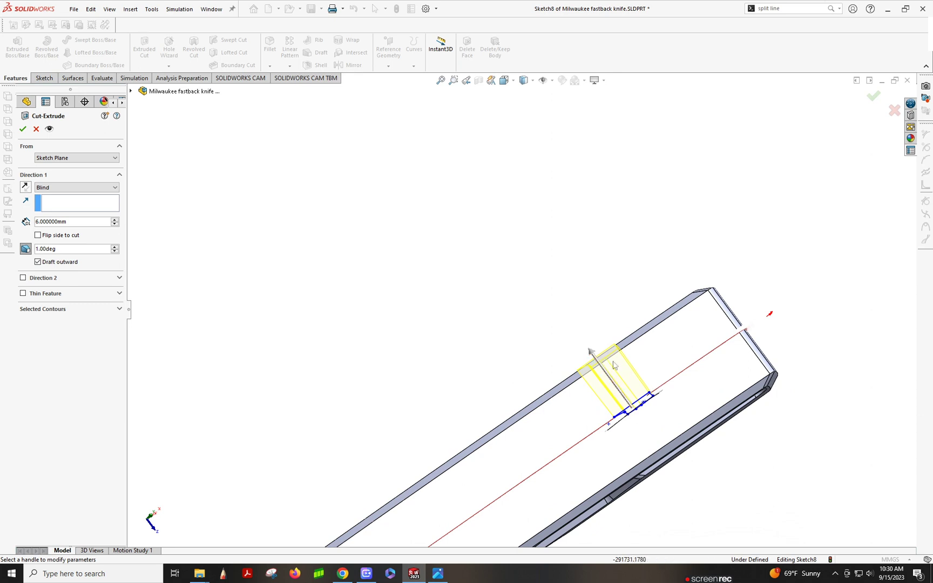
{"action": "left_click", "coordinate": [22, 278]}
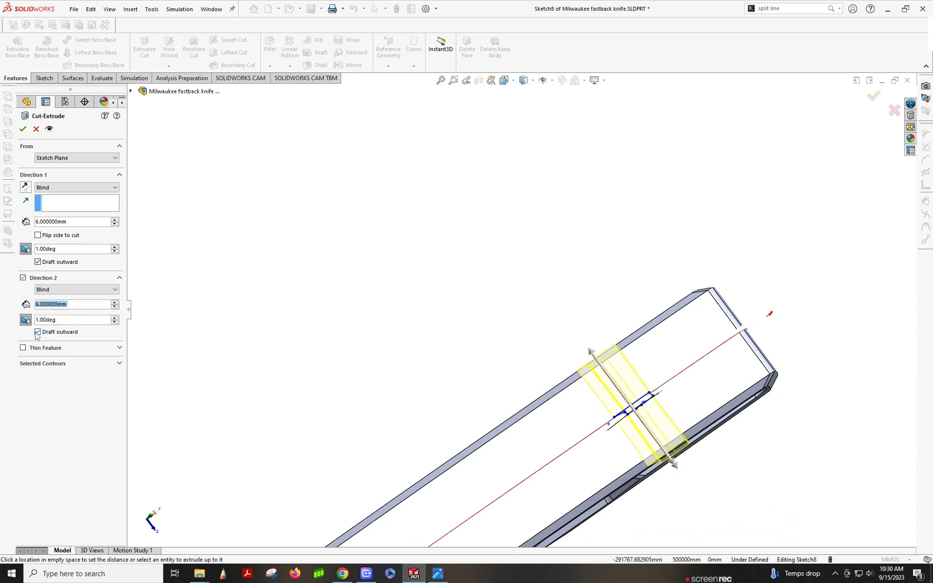
{"action": "left_click", "coordinate": [22, 129]}
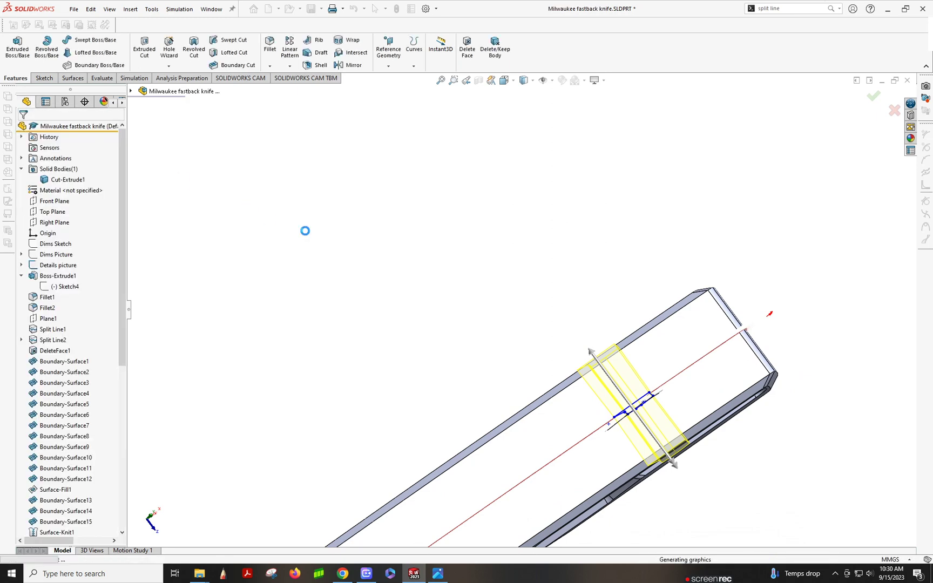
{"action": "middle_click_drag", "start_coordinate": [498, 320], "coordinate": [625, 354]}
{"action": "scroll", "coordinate": [650, 404], "scroll_direction": "up", "scroll_amount": 5}
{"action": "scroll", "coordinate": [632, 393], "scroll_direction": "down", "scroll_amount": 6}
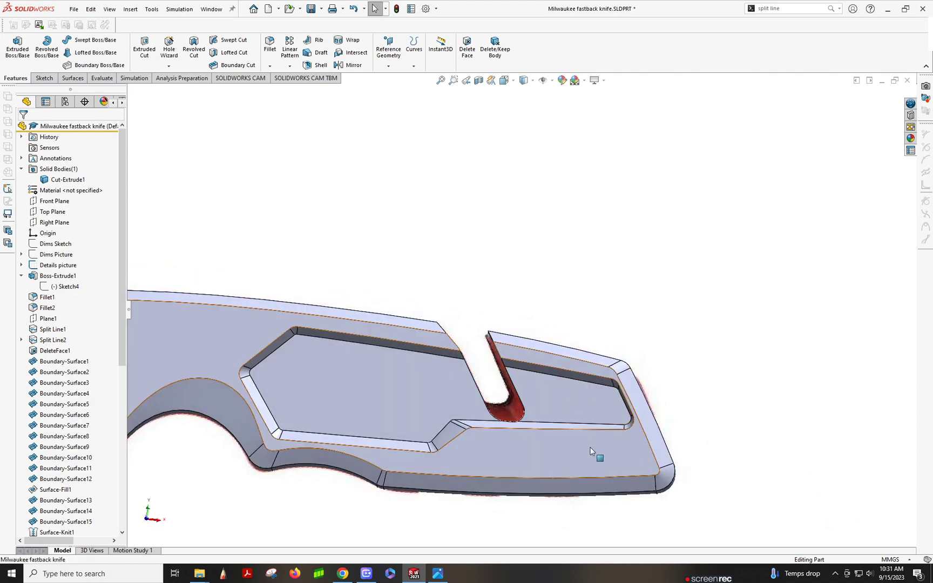
- Set the Front view and start a new sketch on the Front Plane at the handle's rear end
{"action": "left_click", "coordinate": [505, 84]}
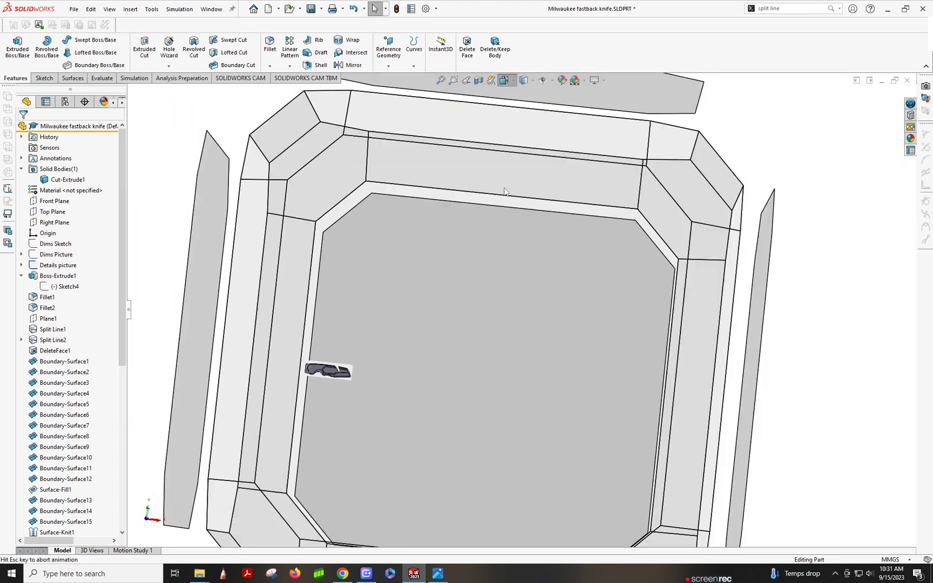
{"action": "left_click", "coordinate": [380, 366]}
{"action": "scroll", "coordinate": [279, 334], "scroll_direction": "down", "scroll_amount": 5}
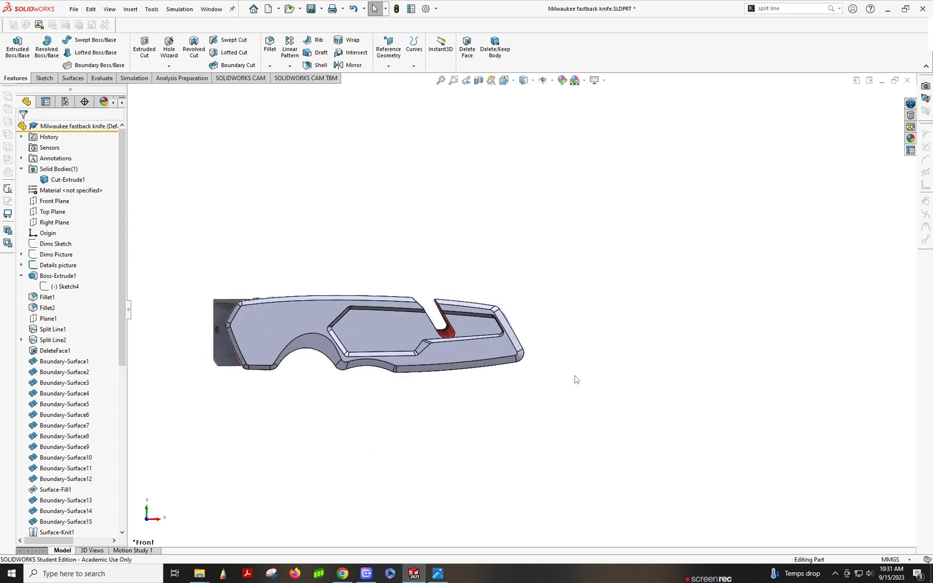
{"action": "scroll", "coordinate": [573, 383], "scroll_direction": "down", "scroll_amount": 5}
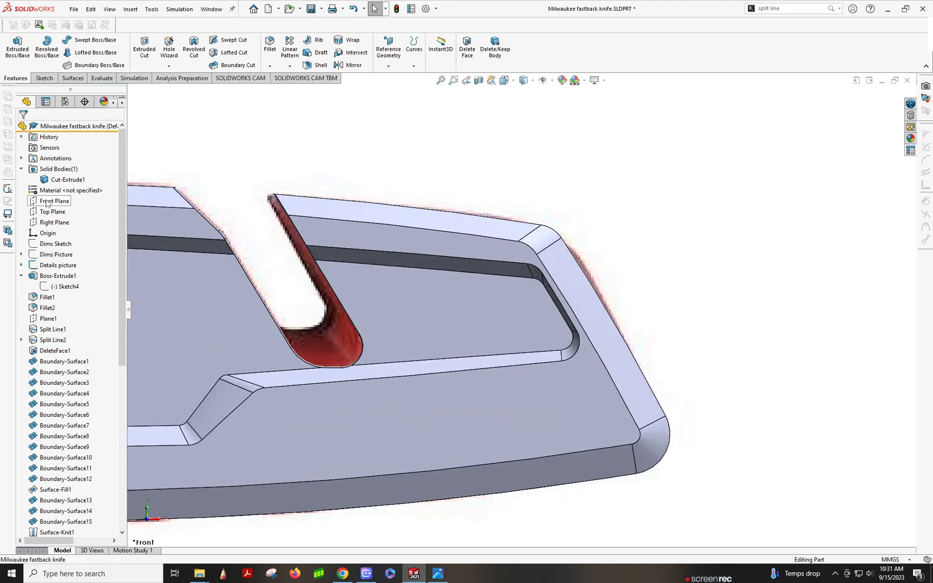
{"action": "left_click", "coordinate": [47, 201]}
{"action": "left_click", "coordinate": [54, 186]}
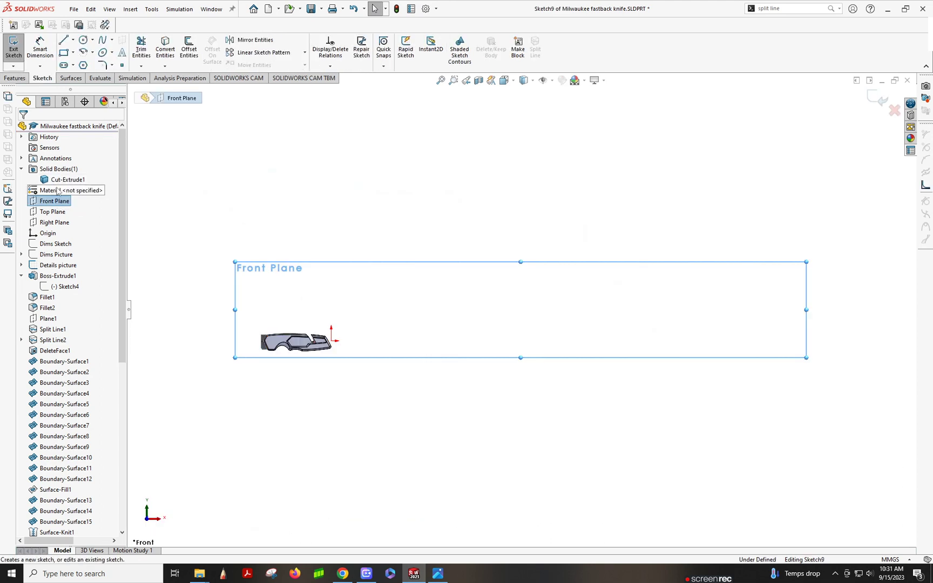
{"action": "scroll", "coordinate": [345, 345], "scroll_direction": "down", "scroll_amount": 6}
{"action": "scroll", "coordinate": [435, 279], "scroll_direction": "down", "scroll_amount": 2}
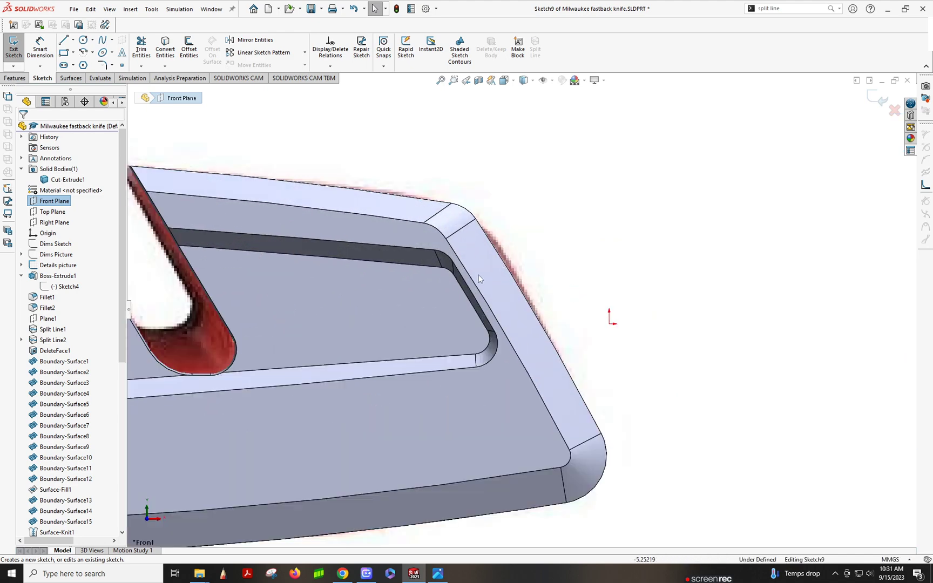
- Hide the Cut-Extrude1 body and examine the rear opening in the reference picture
{"action": "right_click", "coordinate": [59, 182]}
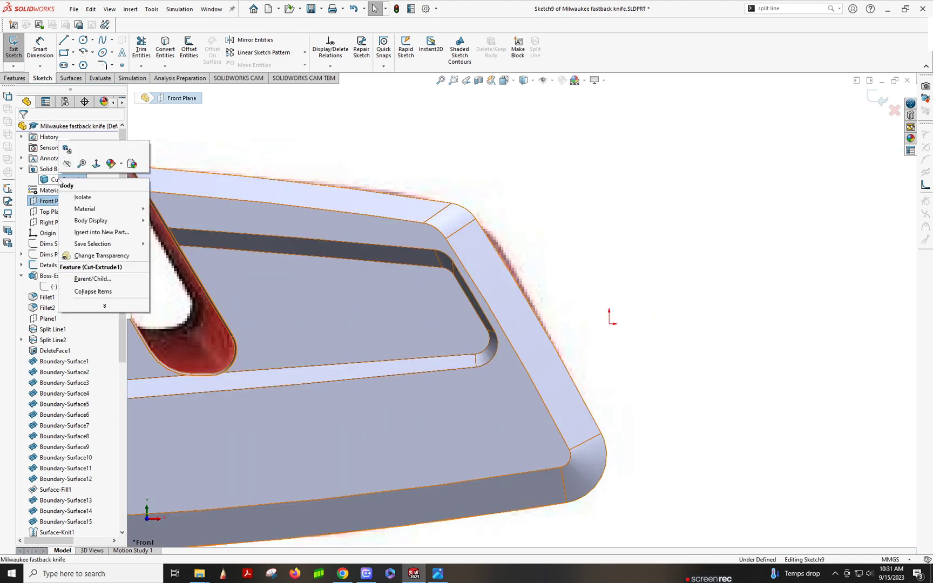
{"action": "left_click", "coordinate": [63, 181]}
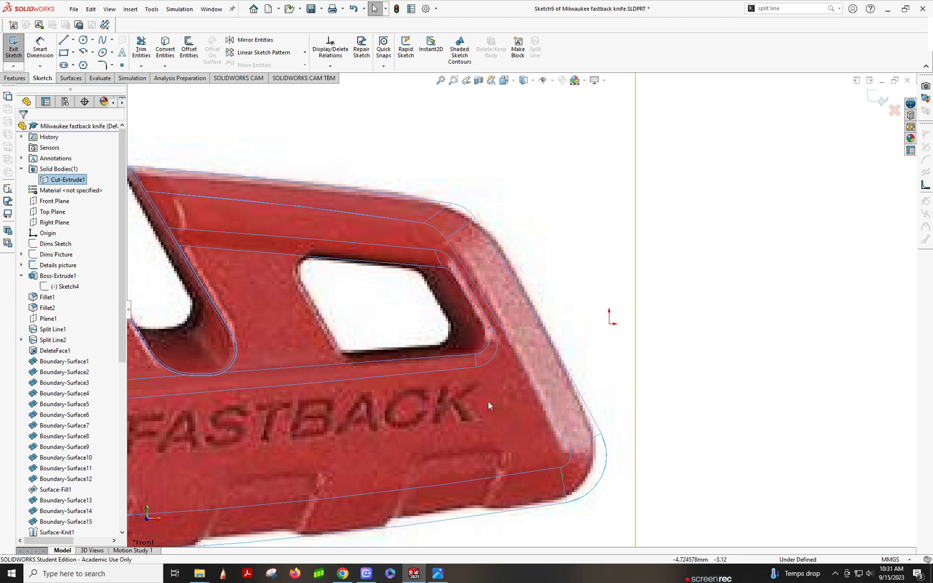
{"action": "scroll", "coordinate": [488, 400], "scroll_direction": "up", "scroll_amount": 5}
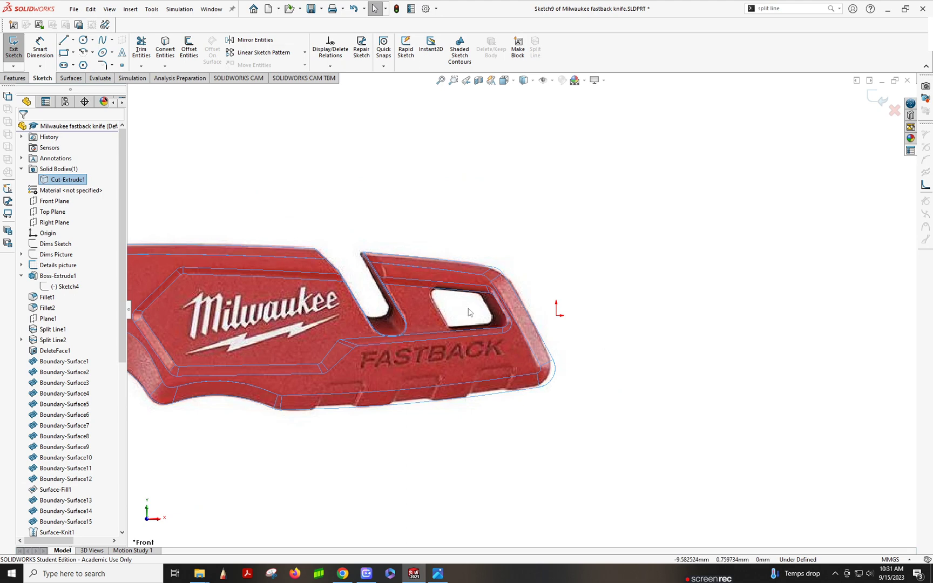
{"action": "scroll", "coordinate": [507, 310], "scroll_direction": "down", "scroll_amount": 5}
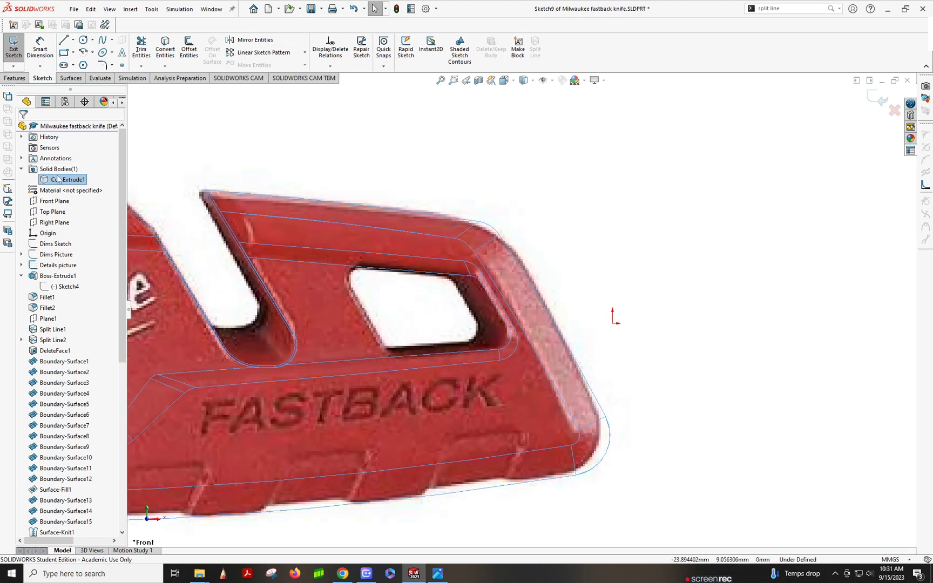
- Show the Cut-Extrude1 body and convert the five floor edges around the recessed panel's rear end into sketch entities
{"action": "right_click", "coordinate": [50, 187]}
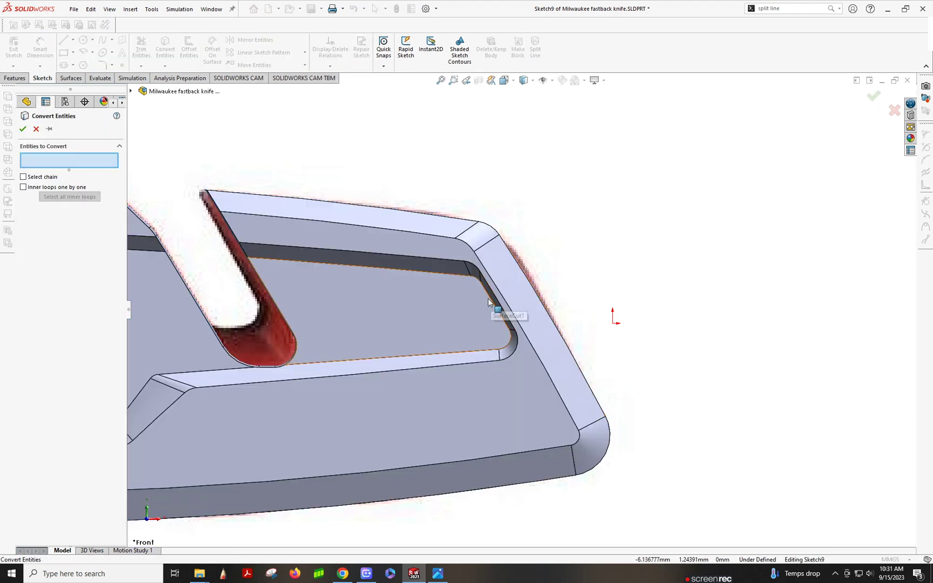
{"action": "left_click", "coordinate": [474, 280]}
{"action": "left_click", "coordinate": [475, 278]}
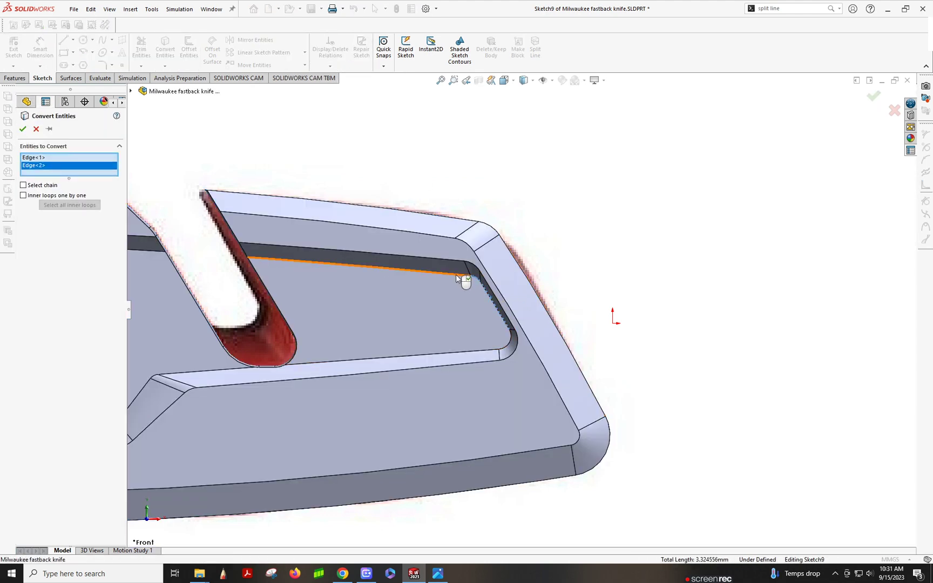
{"action": "left_click", "coordinate": [508, 340]}
{"action": "left_click", "coordinate": [502, 350]}
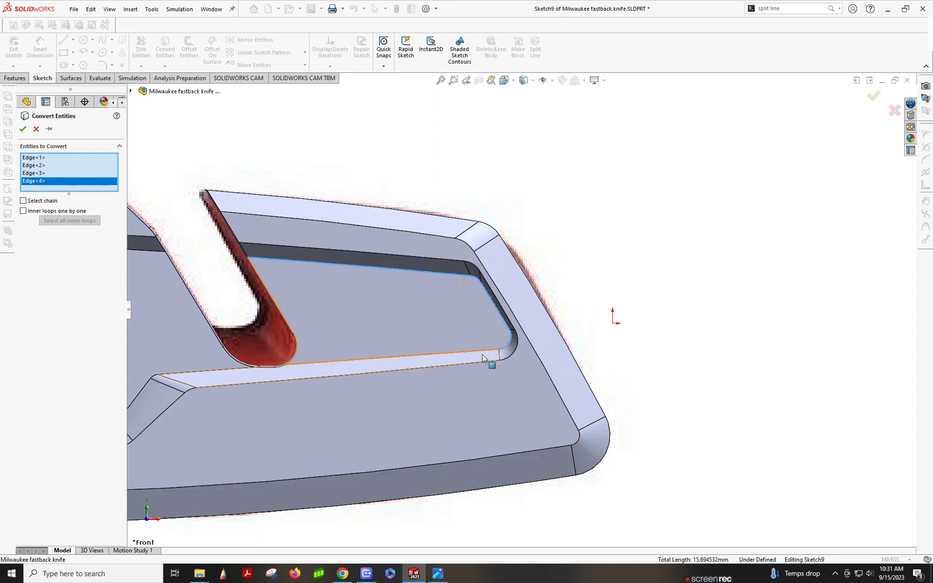
{"action": "left_click", "coordinate": [483, 352]}
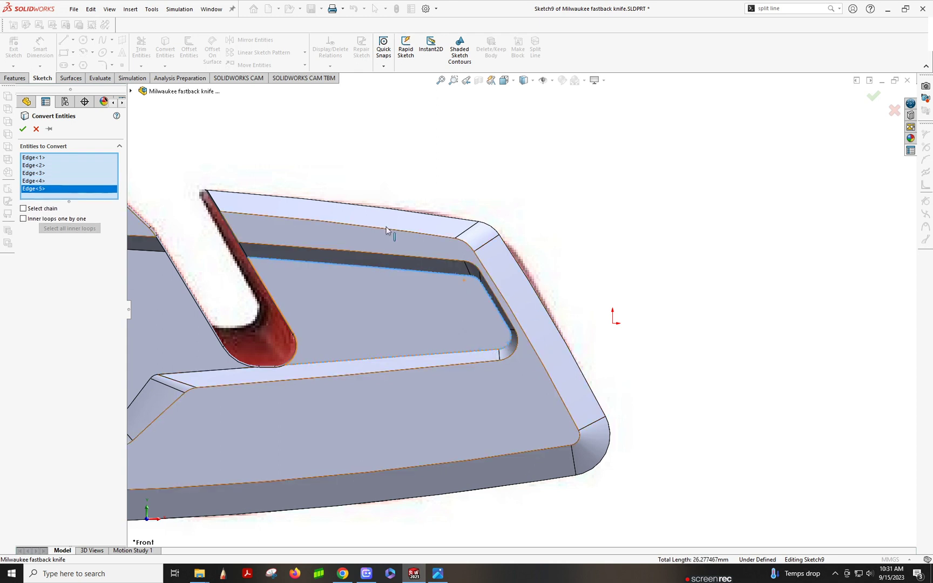
{"action": "left_click", "coordinate": [22, 129]}
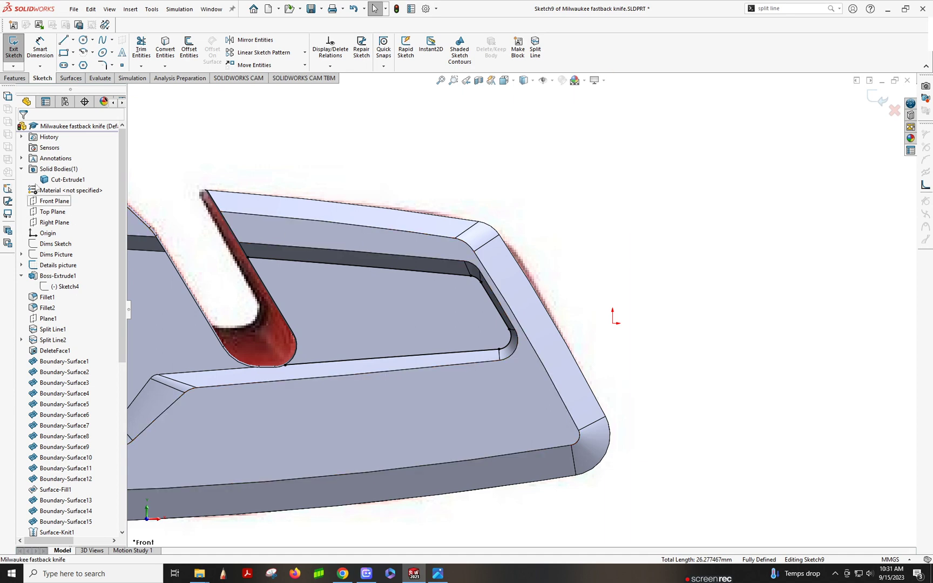
- Hide the Cut-Extrude1 body, draw a slanted line along the rear opening's front edge and trim the two edges overhanging it
{"action": "right_click", "coordinate": [45, 180]}
{"action": "left_click", "coordinate": [68, 252]}
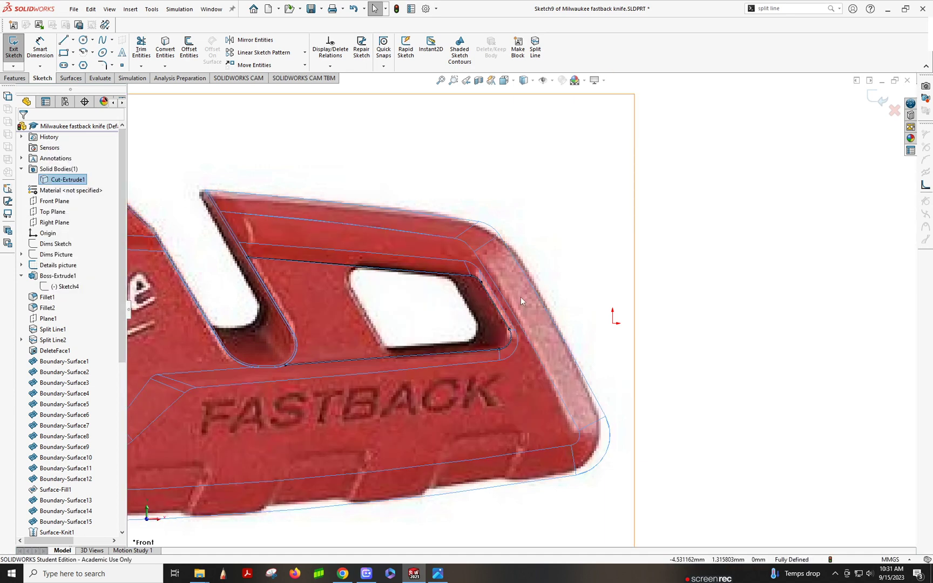
{"action": "left_click", "coordinate": [63, 40]}
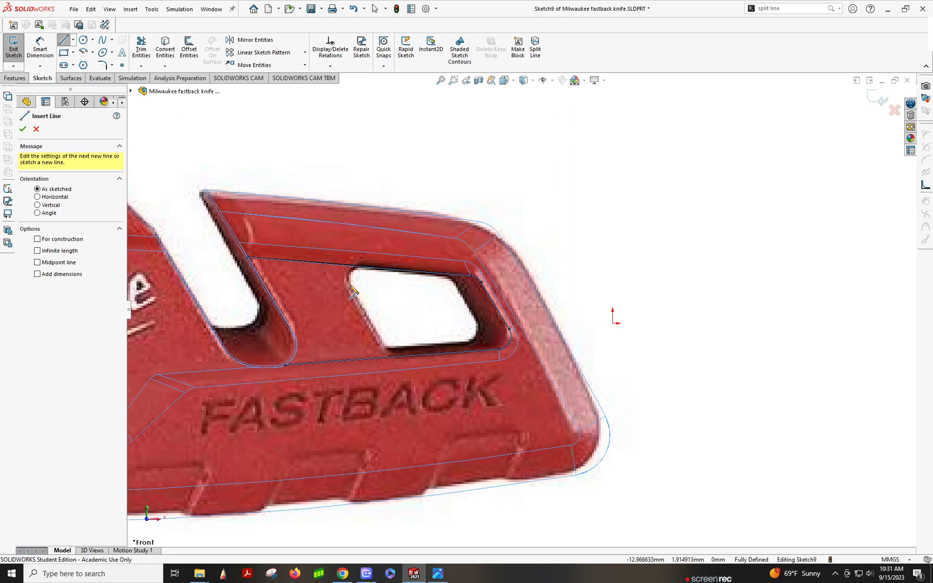
{"action": "left_click", "coordinate": [340, 265]}
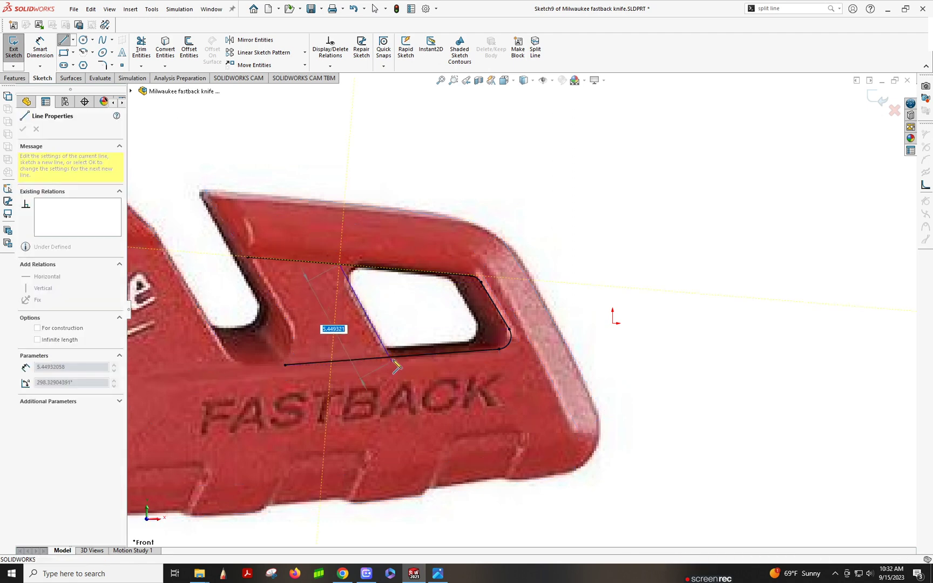
{"action": "left_click", "coordinate": [393, 357]}
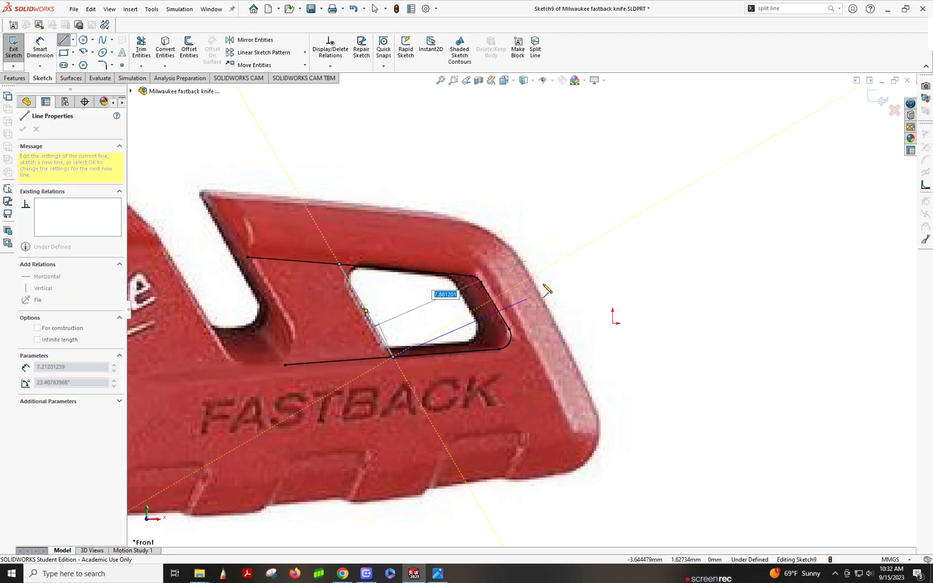
{"action": "key", "text": "Escape"}
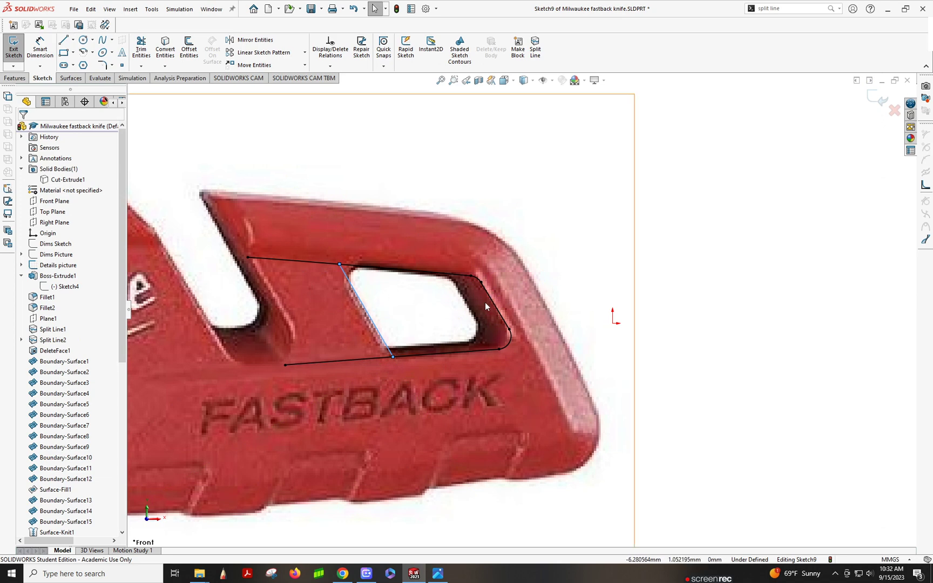
{"action": "left_click", "coordinate": [140, 52]}
{"action": "left_click_drag", "start_coordinate": [287, 219], "coordinate": [367, 435]}
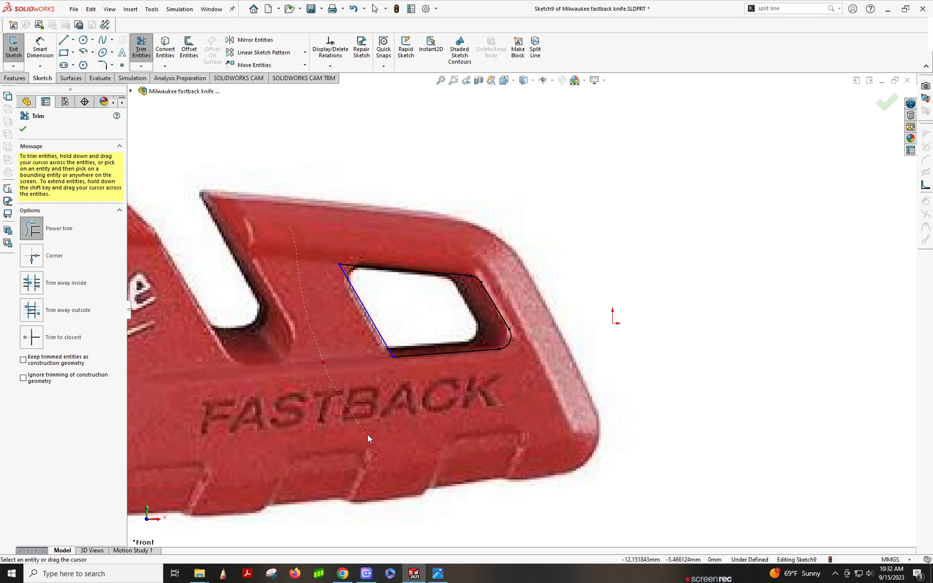
- Fillet the two front corners of the rear opening profile with a 0.6 mm radius
{"action": "left_click", "coordinate": [104, 65]}
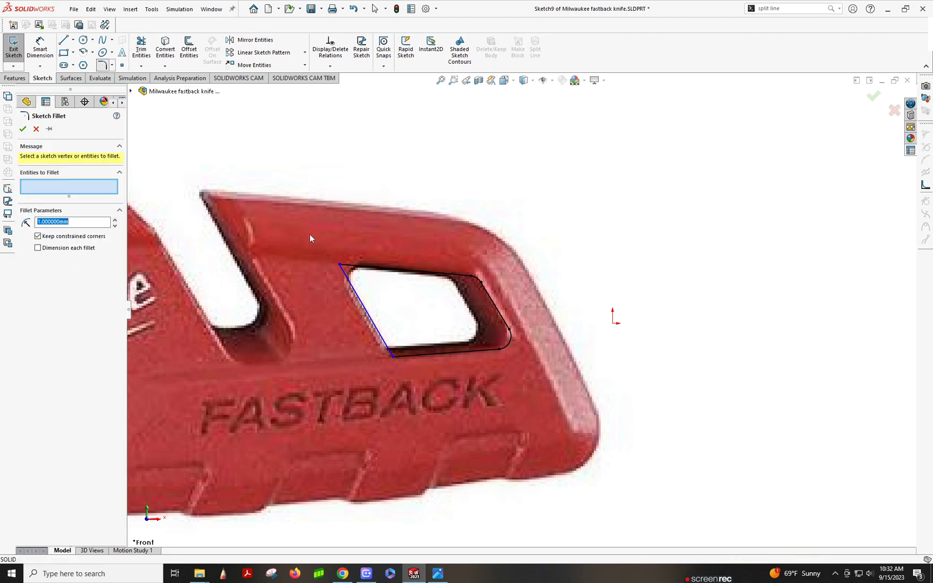
{"action": "left_click", "coordinate": [339, 265]}
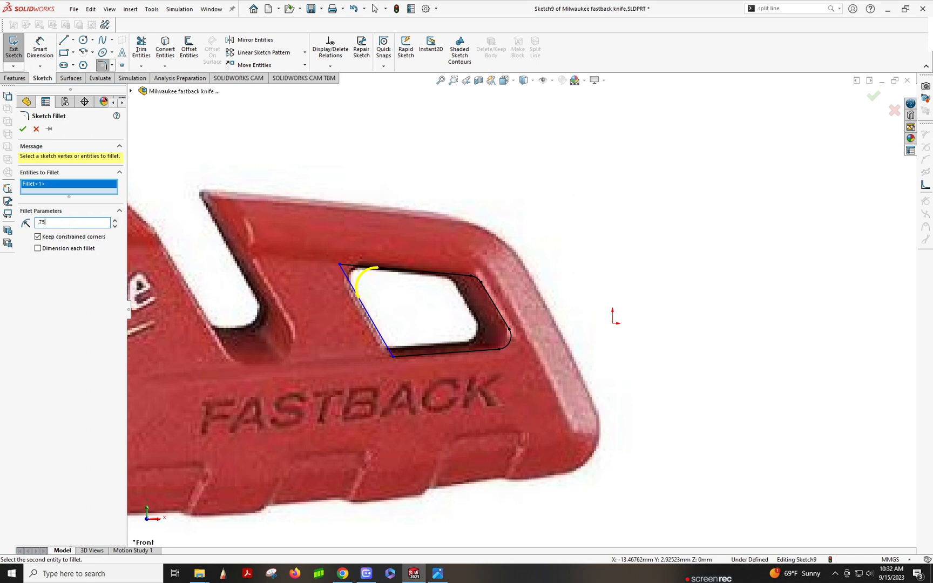
{"action": "key", "text": "Return"}
{"action": "key", "text": "Return"}
{"action": "left_click", "coordinate": [393, 356]}
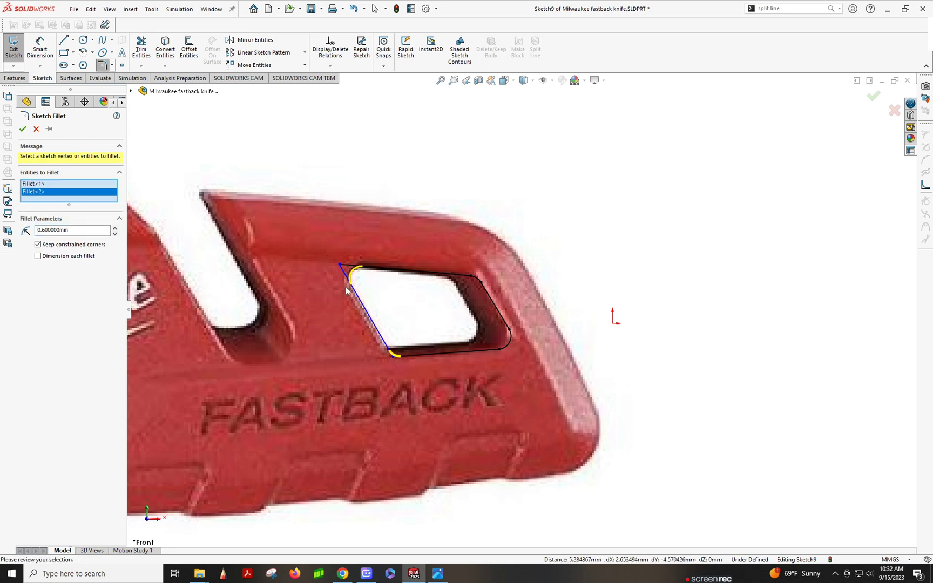
{"action": "left_click", "coordinate": [22, 128]}
- Try to extrude-cut the rear opening profile blind 6 mm in both directions with a 1° outward draft on each side
{"action": "left_click", "coordinate": [15, 79]}
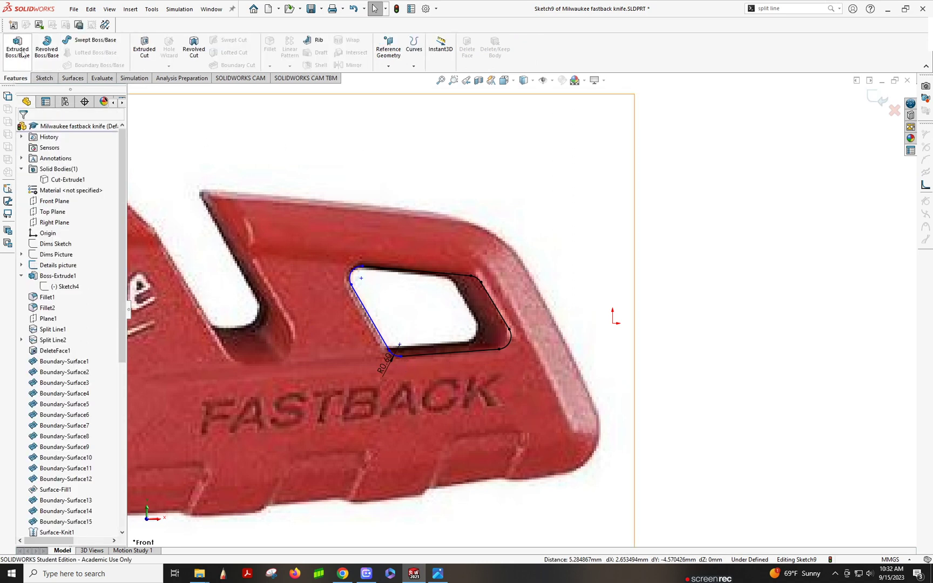
{"action": "left_click", "coordinate": [145, 49]}
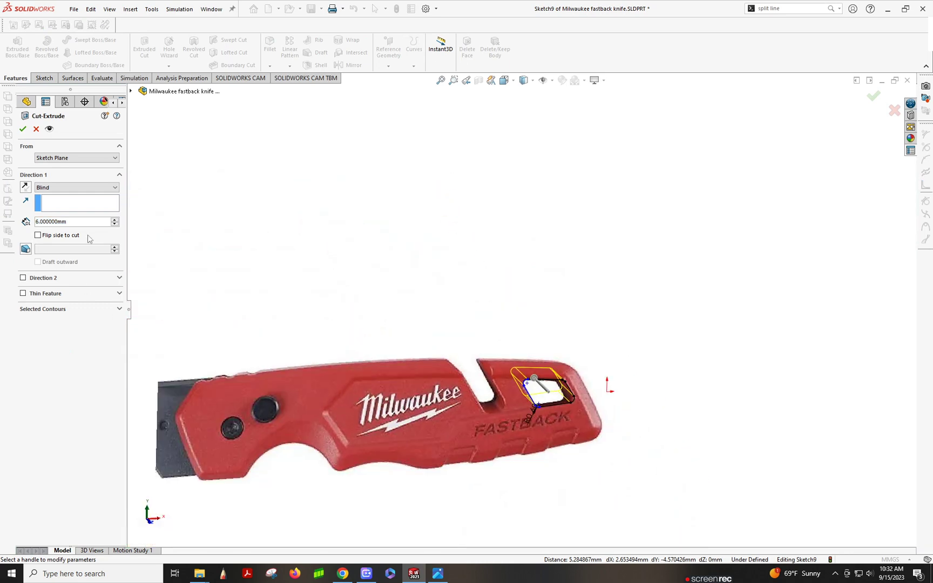
{"action": "left_click", "coordinate": [25, 249]}
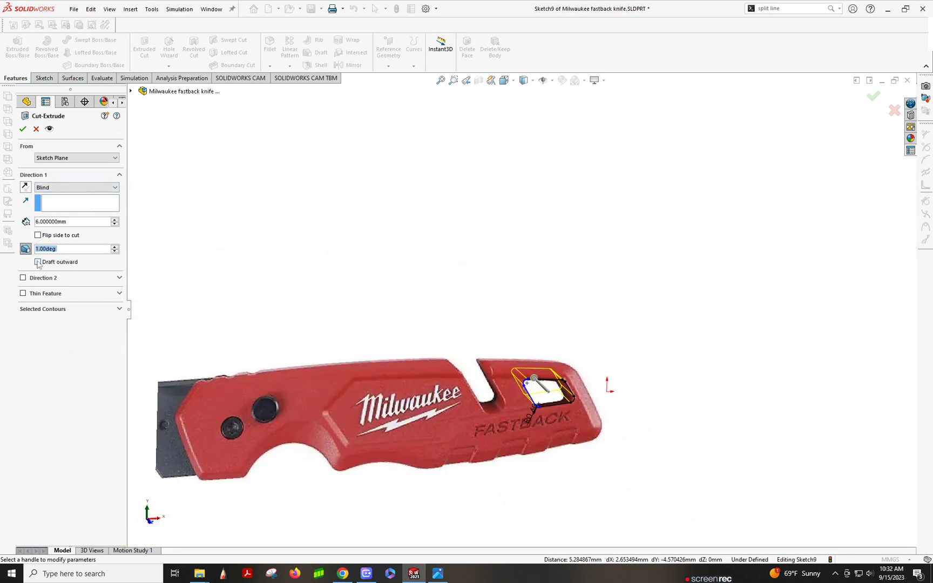
{"action": "left_click", "coordinate": [38, 262]}
{"action": "left_click", "coordinate": [23, 278]}
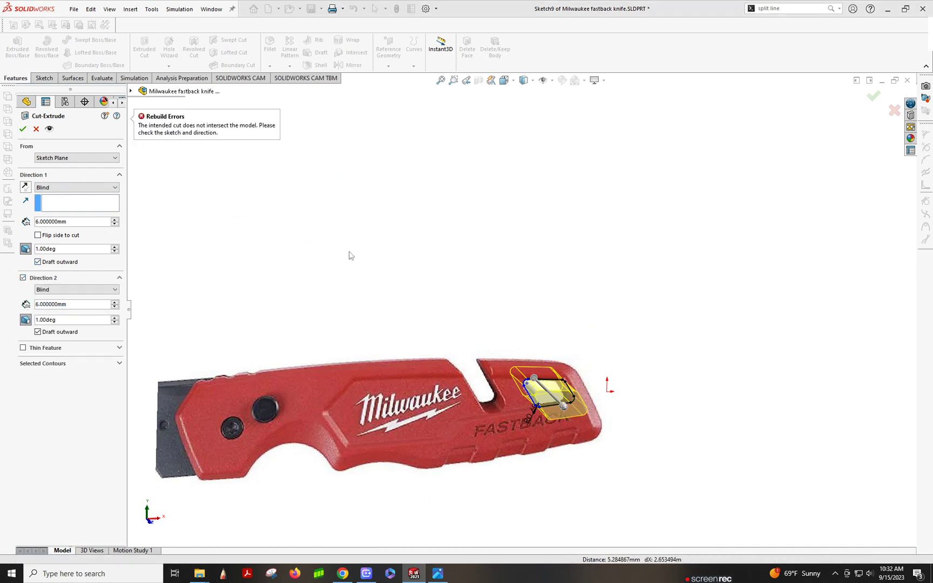
{"action": "left_click", "coordinate": [23, 130]}
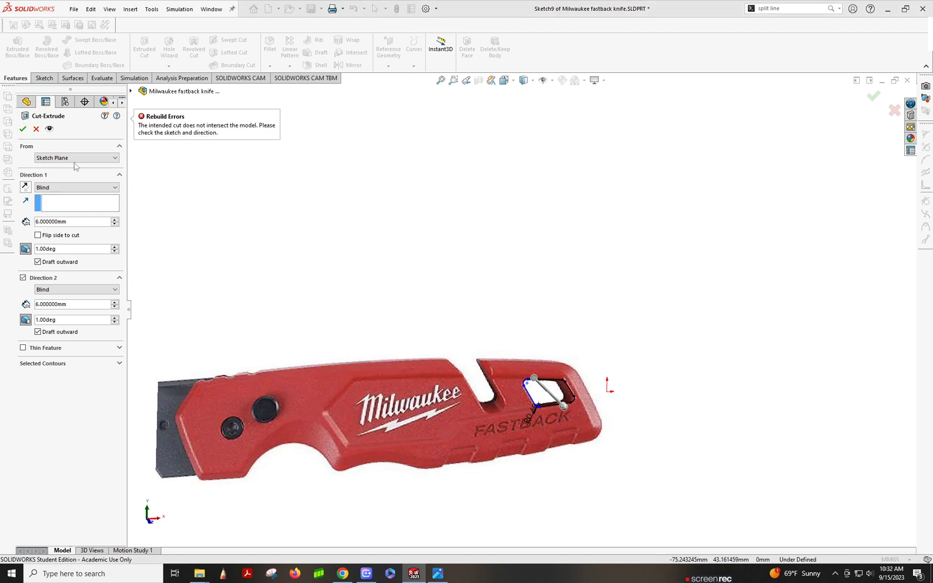
- Show the hidden Cut-Extrude1 body while the cut definition is open
{"action": "left_click", "coordinate": [131, 91]}
{"action": "right_click", "coordinate": [184, 146]}
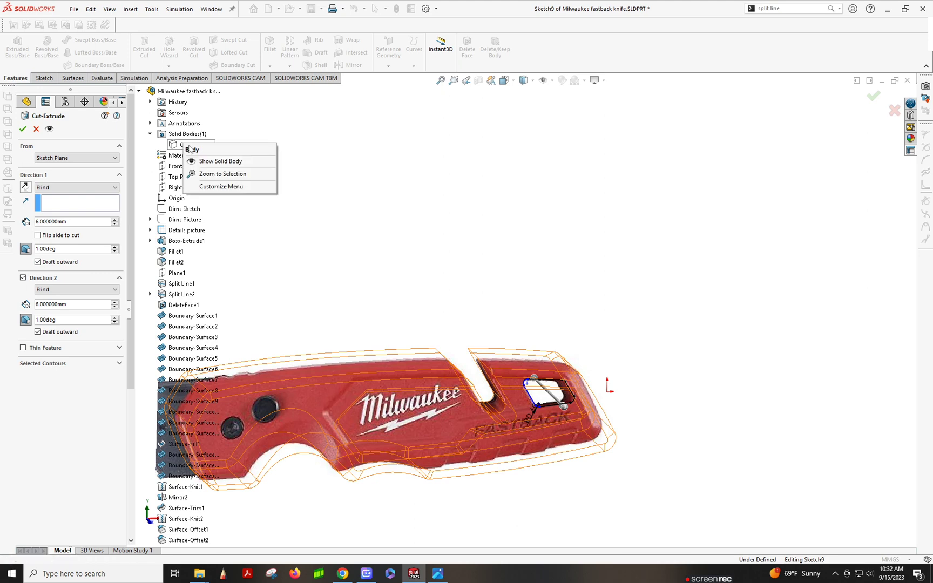
{"action": "left_click", "coordinate": [199, 161]}
- Complete the drafted cut of the rear opening and inspect it against the notch and recessed panel edges
{"action": "left_click", "coordinate": [23, 130]}
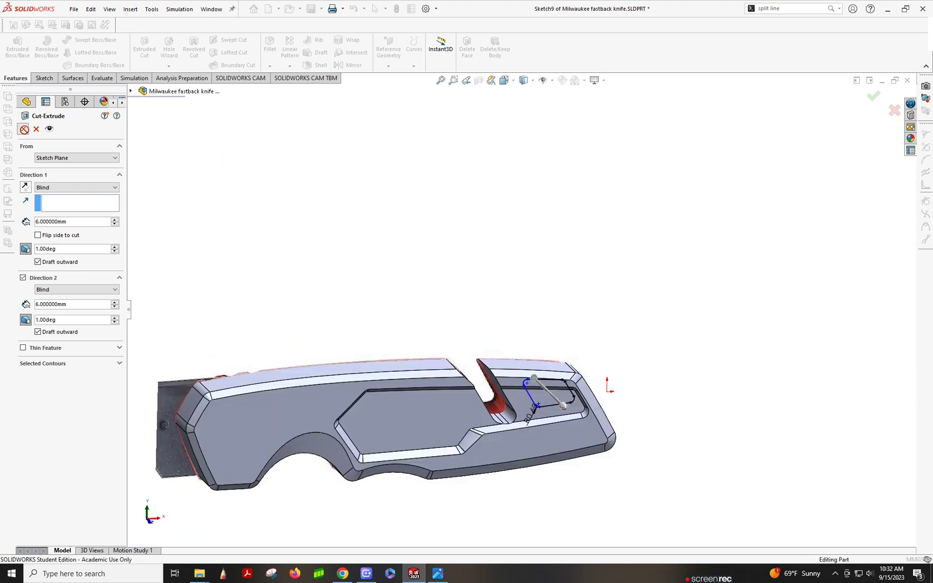
{"action": "scroll", "coordinate": [502, 381], "scroll_direction": "up", "scroll_amount": 5}
{"action": "middle_click_drag", "start_coordinate": [502, 381], "coordinate": [500, 326]}
{"action": "middle_click_drag", "start_coordinate": [497, 337], "coordinate": [483, 332]}
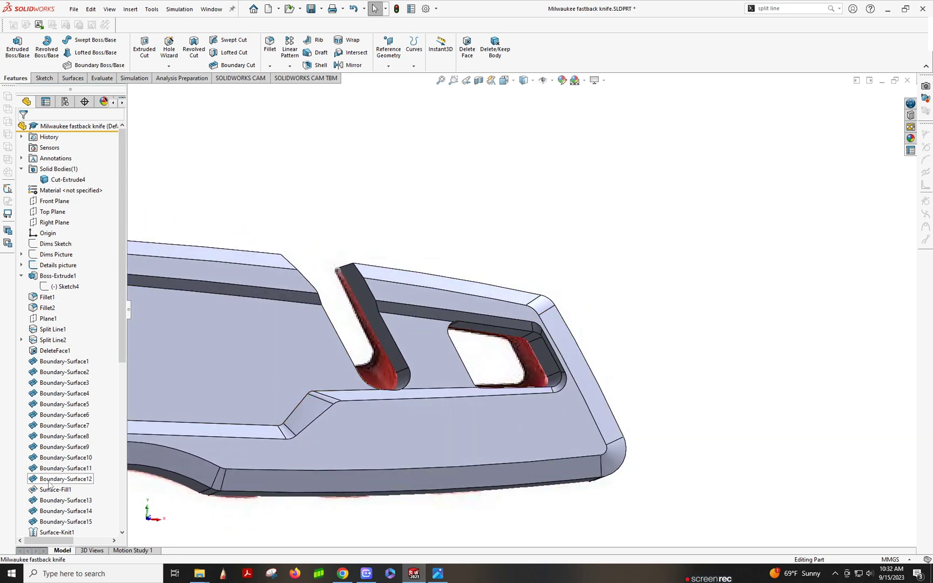
{"action": "scroll", "coordinate": [61, 484], "scroll_direction": "down", "scroll_amount": 9}
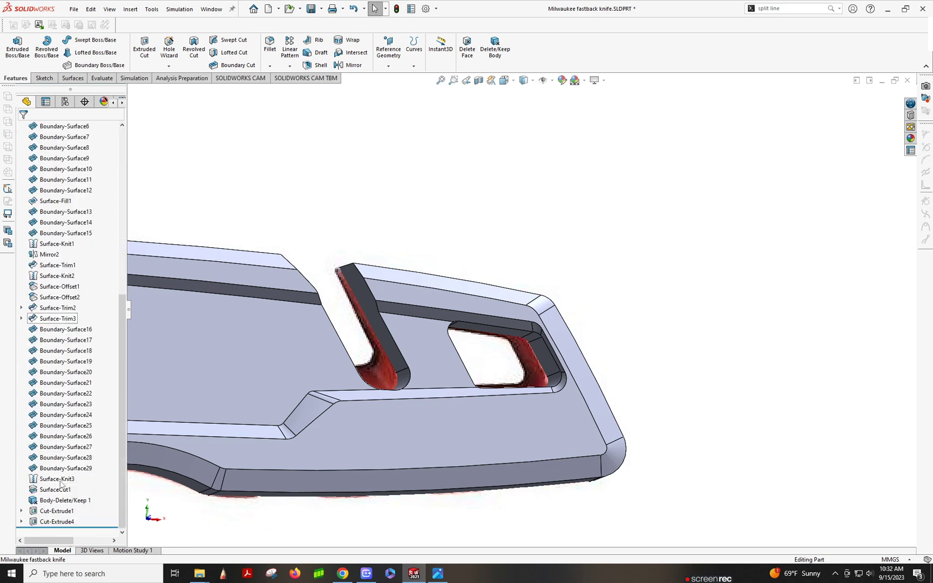
{"action": "scroll", "coordinate": [477, 408], "scroll_direction": "down", "scroll_amount": 3}
{"action": "middle_click_drag", "start_coordinate": [535, 346], "coordinate": [459, 283]}
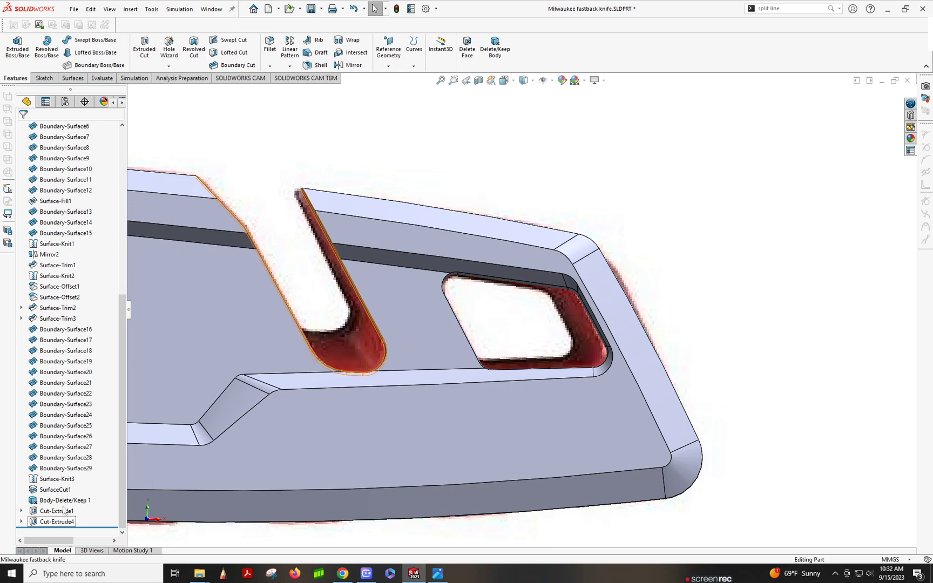
- Review the rear opening cut's draft settings without changing them and delete the cut feature, keeping its sketch
{"action": "right_click", "coordinate": [51, 523]}
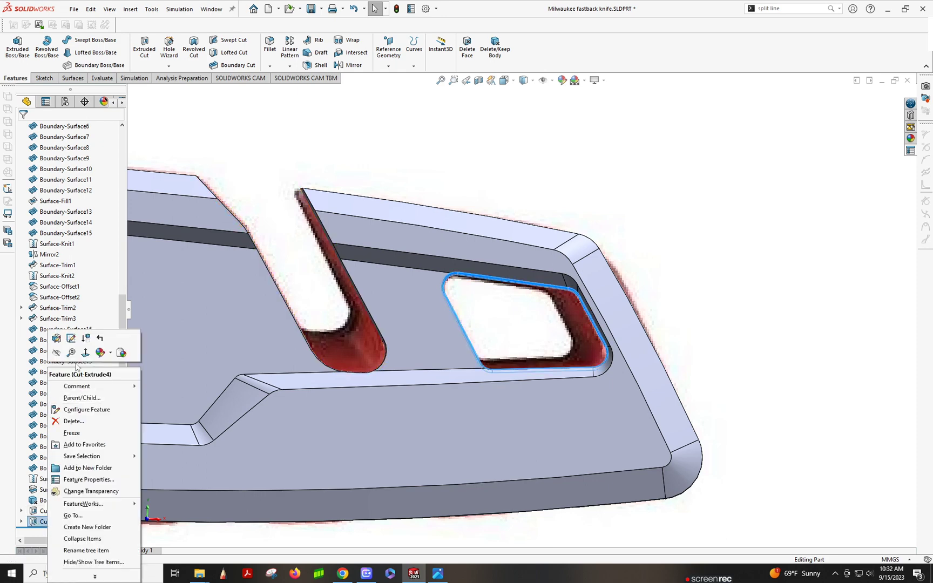
{"action": "left_click", "coordinate": [57, 340]}
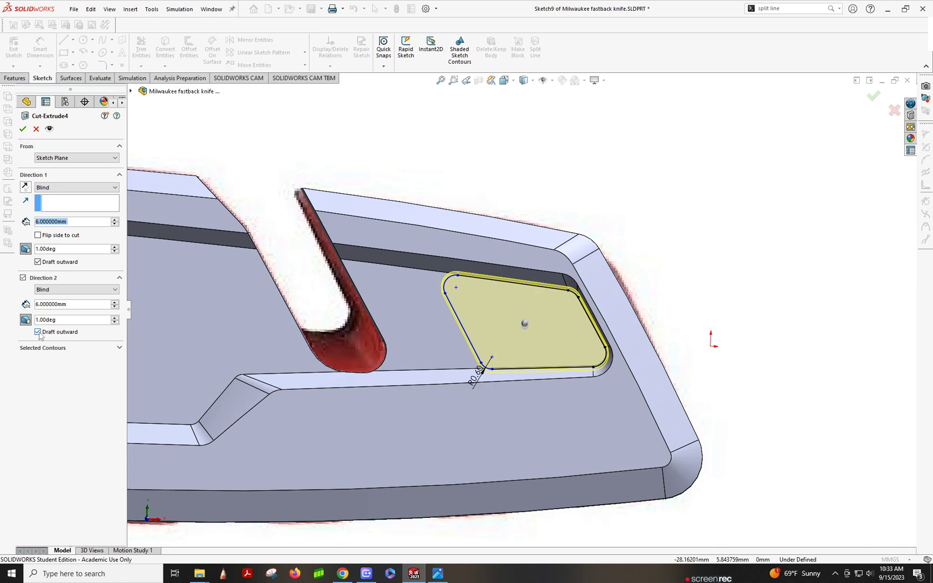
{"action": "left_click", "coordinate": [23, 129]}
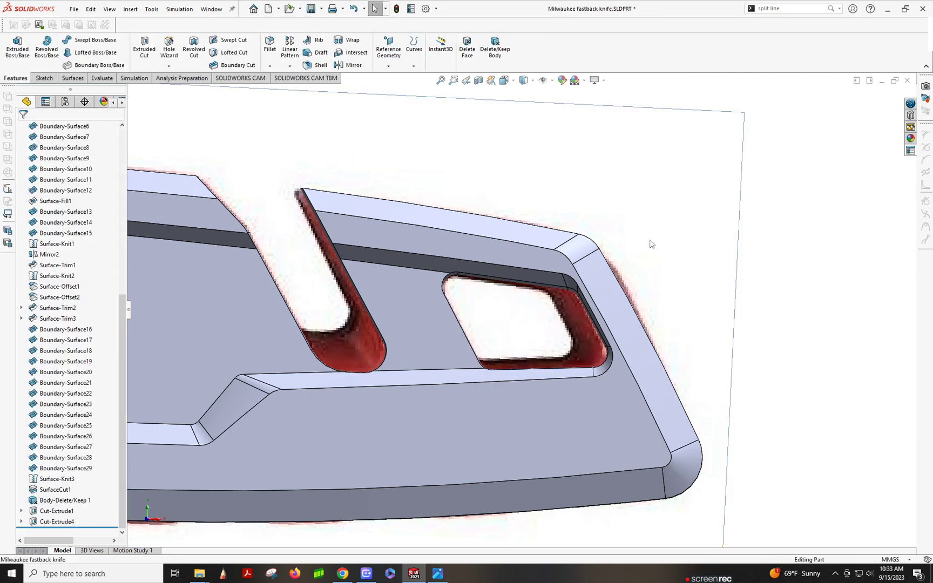
{"action": "left_click", "coordinate": [57, 521]}
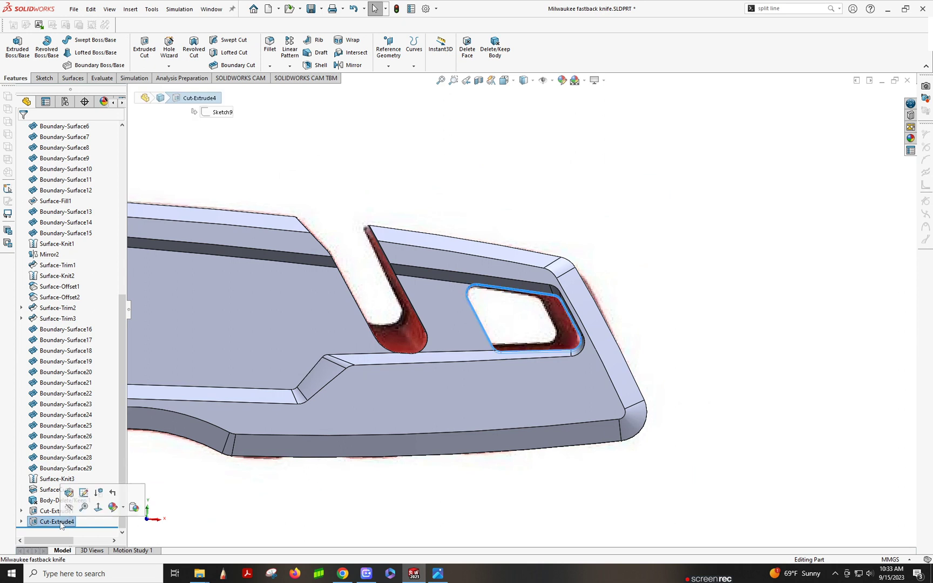
{"action": "right_click", "coordinate": [62, 525]}
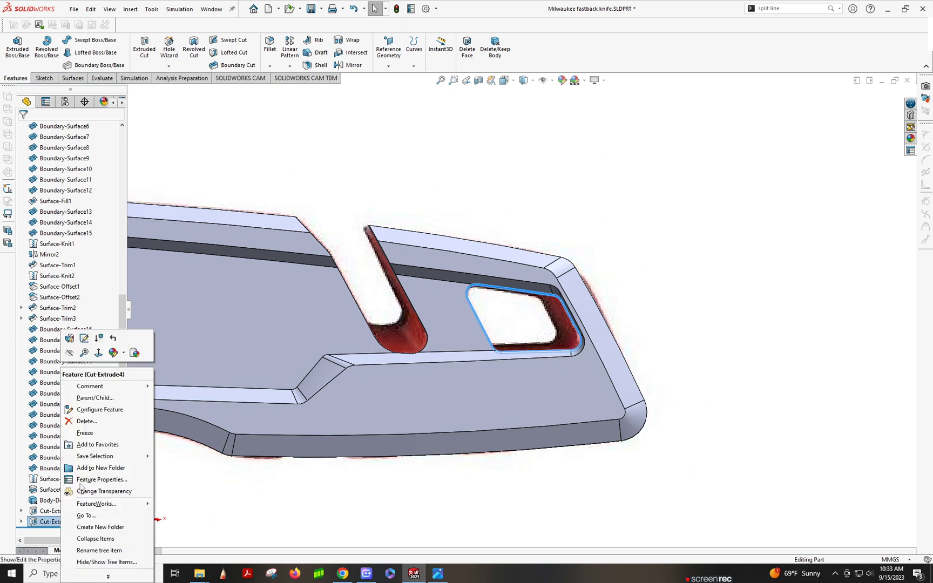
{"action": "left_click", "coordinate": [81, 421]}
{"action": "left_click", "coordinate": [531, 238]}
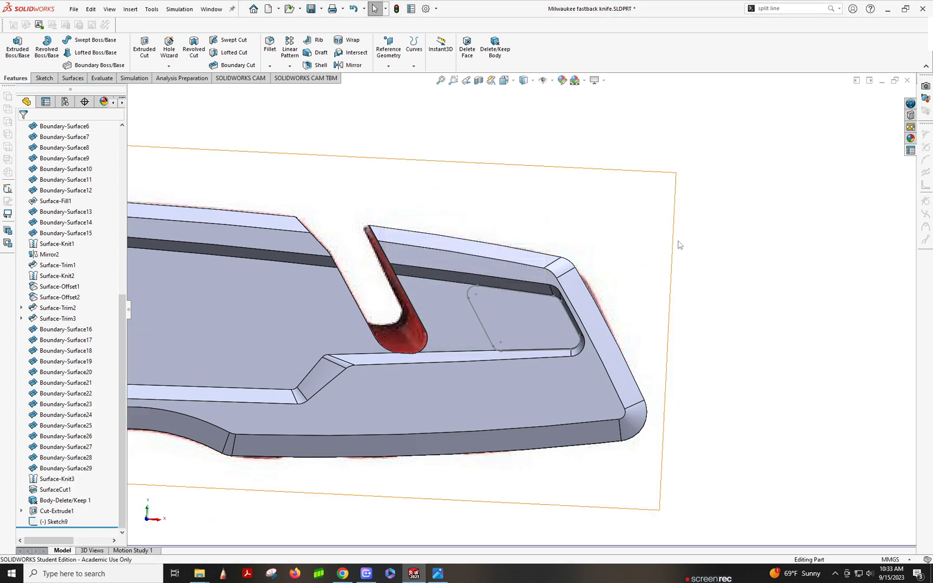
{"action": "left_click", "coordinate": [678, 245]}
- Move Sketch9 from the Front Plane onto the recessed panel's floor face behind the notch
{"action": "middle_click_drag", "start_coordinate": [650, 316], "coordinate": [594, 345]}
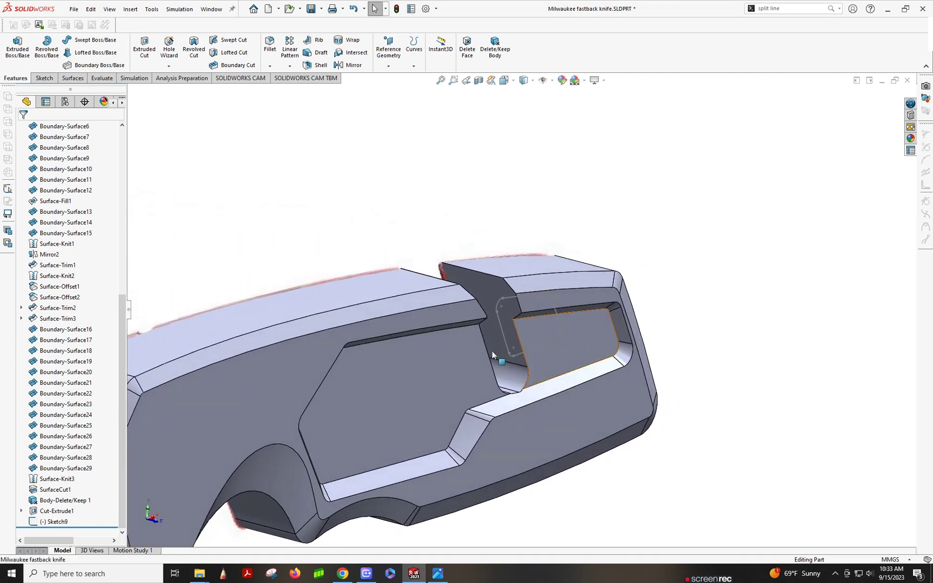
{"action": "right_click", "coordinate": [47, 526]}
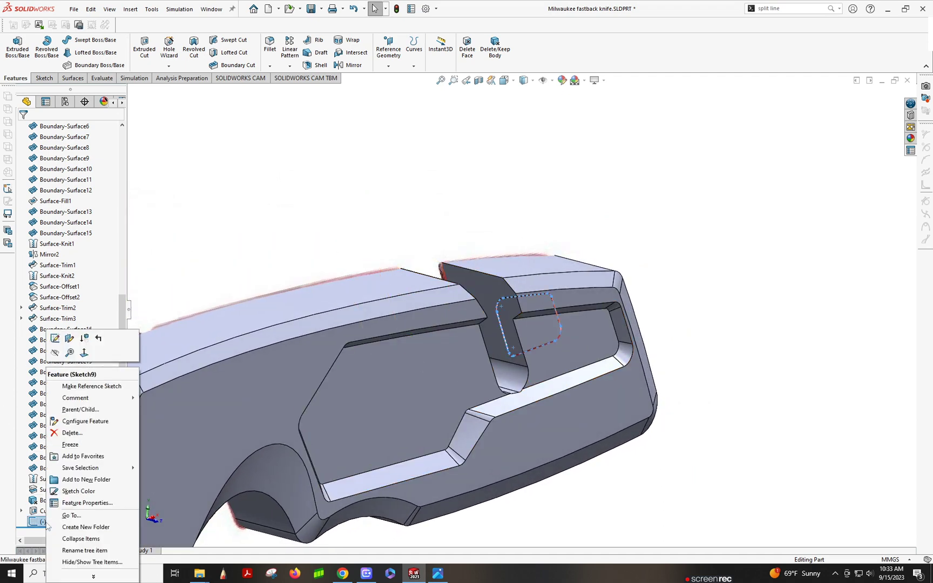
{"action": "left_click", "coordinate": [69, 339]}
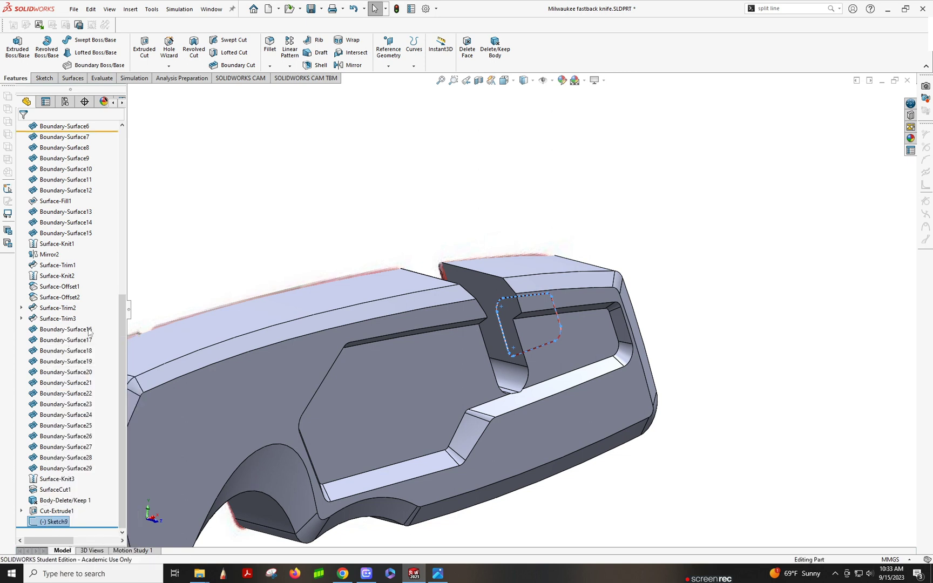
{"action": "left_click", "coordinate": [589, 335]}
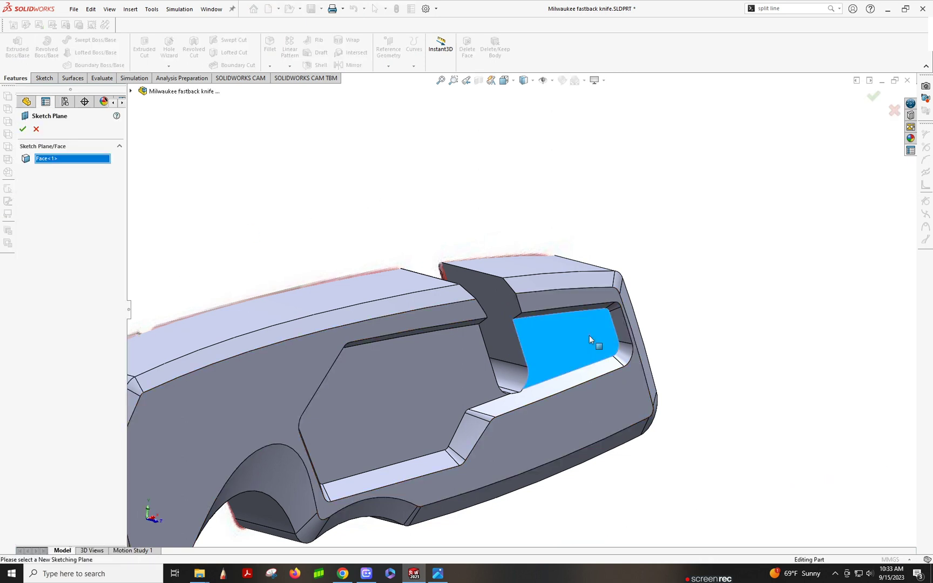
{"action": "left_click", "coordinate": [22, 129]}
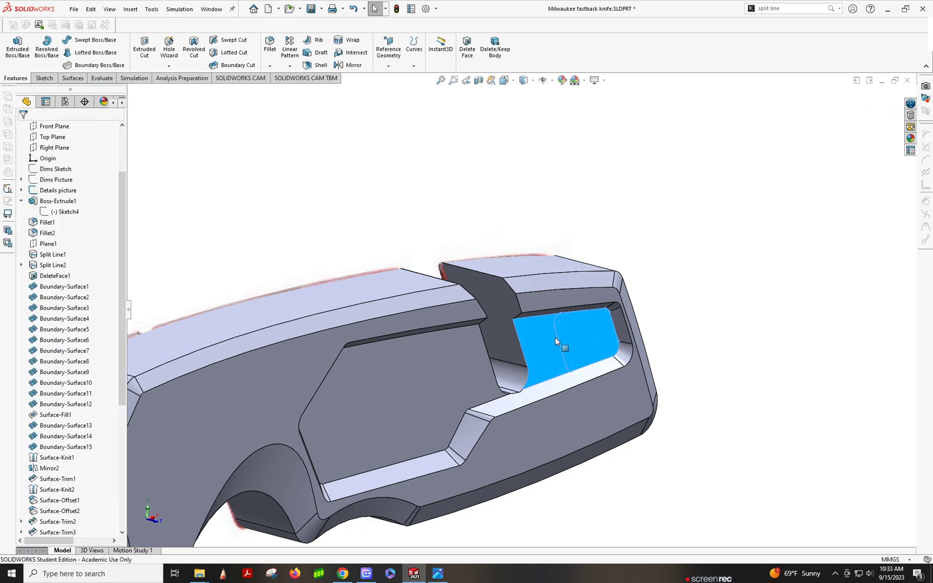
- Cut-extrude the rear opening sketch from the recessed panel's floor up to the Front Plane with a 1° inward draft
{"action": "mouse_move", "coordinate": [554, 337]}
{"action": "middle_mouse_down"}
{"action": "mouse_move", "coordinate": [604, 306]}
{"action": "mouse_move", "coordinate": [575, 334]}
{"action": "mouse_move", "coordinate": [549, 327]}
{"action": "middle_mouse_up"}
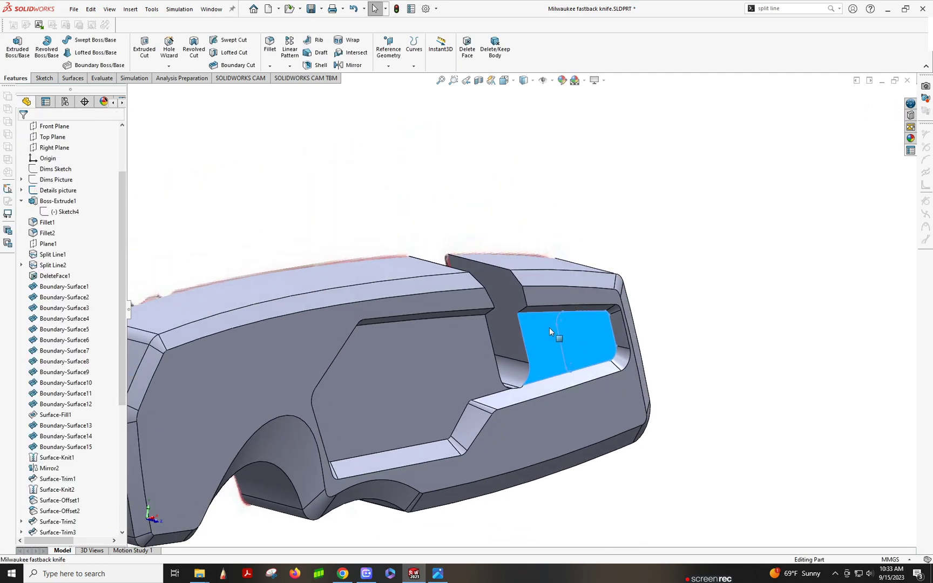
{"action": "left_click", "coordinate": [141, 48]}
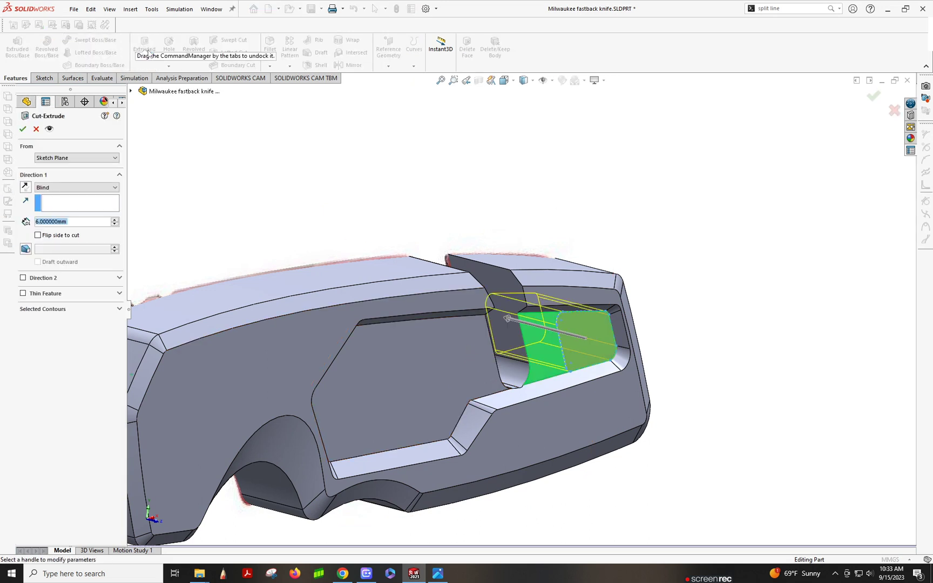
{"action": "left_click", "coordinate": [25, 249]}
{"action": "middle_click_drag", "start_coordinate": [612, 309], "coordinate": [583, 346]}
{"action": "left_click", "coordinate": [42, 189]}
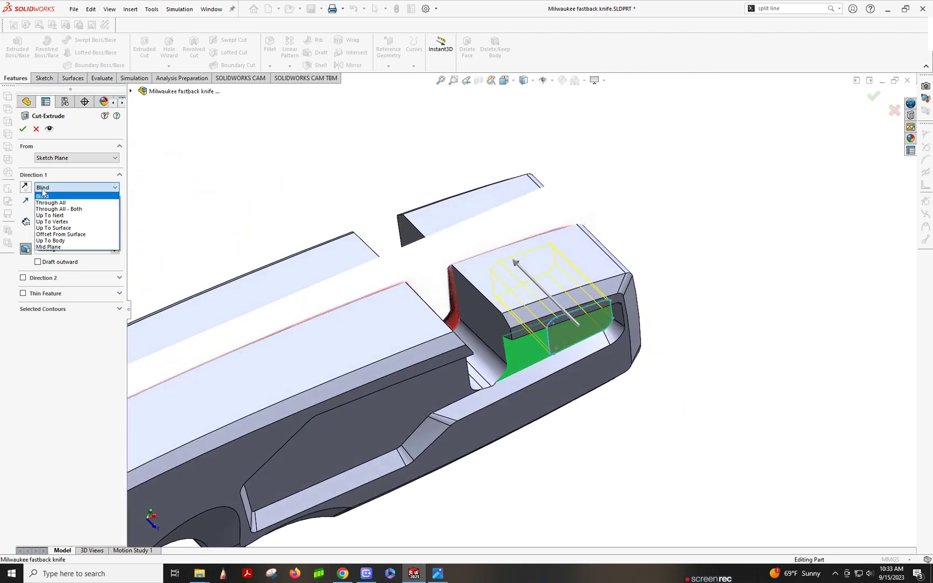
{"action": "left_click", "coordinate": [54, 222]}
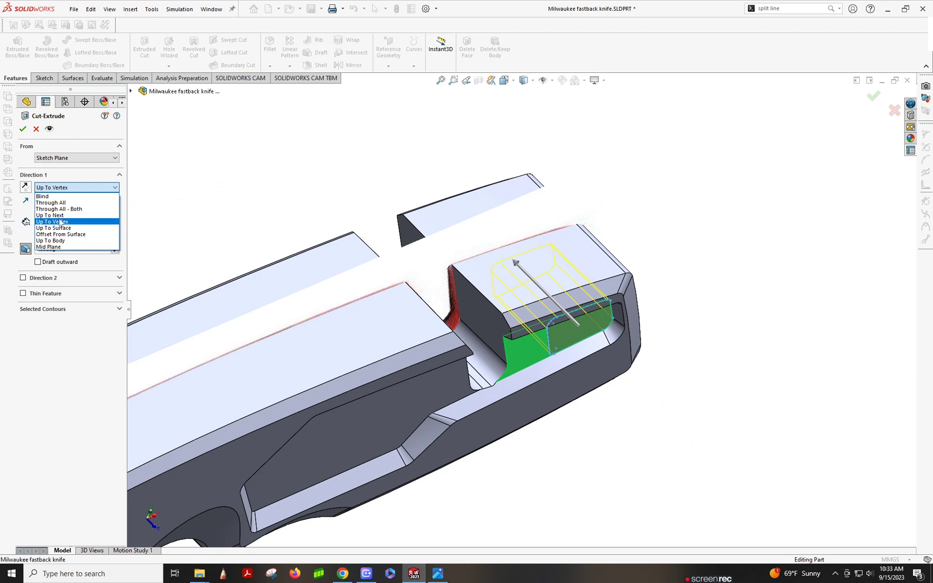
{"action": "left_click", "coordinate": [130, 91]}
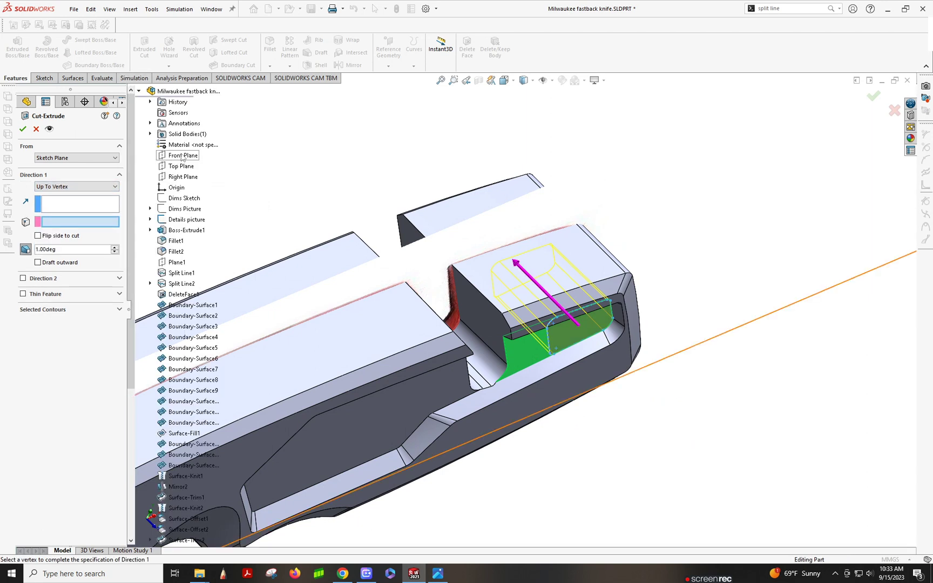
{"action": "left_click", "coordinate": [53, 186]}
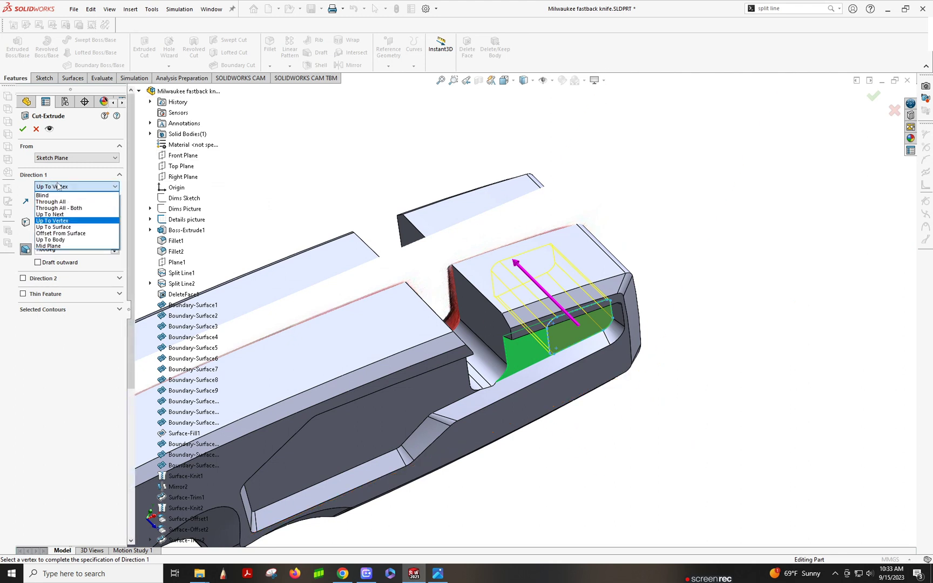
{"action": "left_click", "coordinate": [57, 227]}
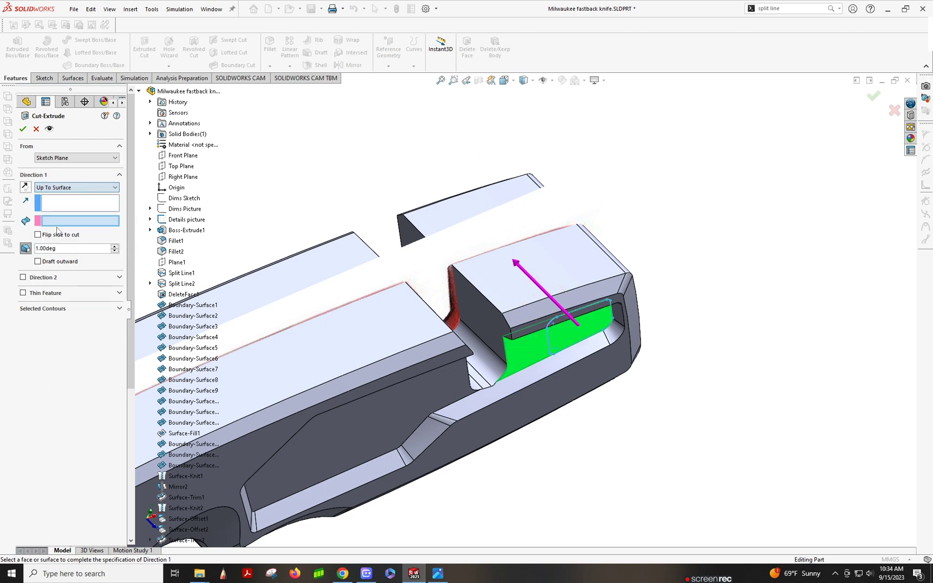
{"action": "left_click", "coordinate": [184, 156]}
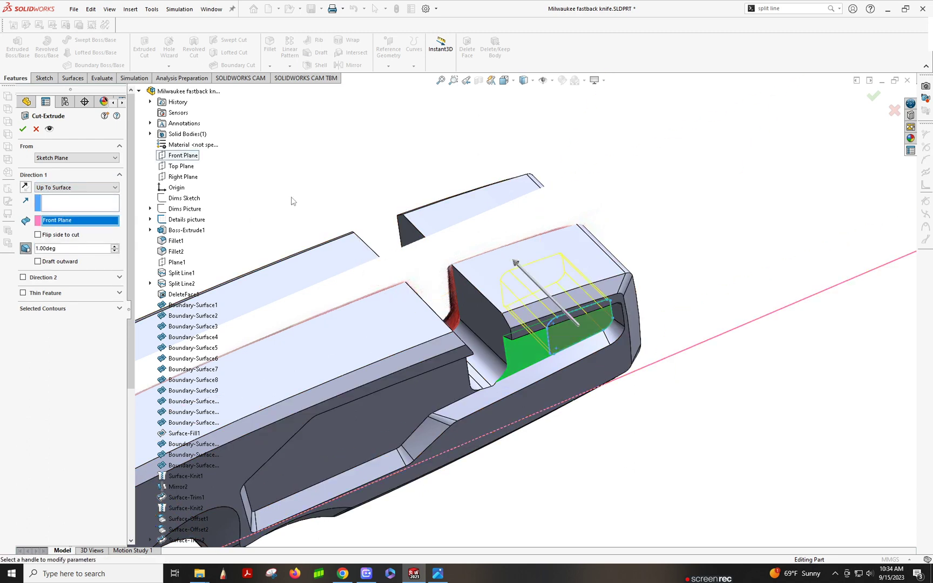
{"action": "left_click", "coordinate": [22, 128]}
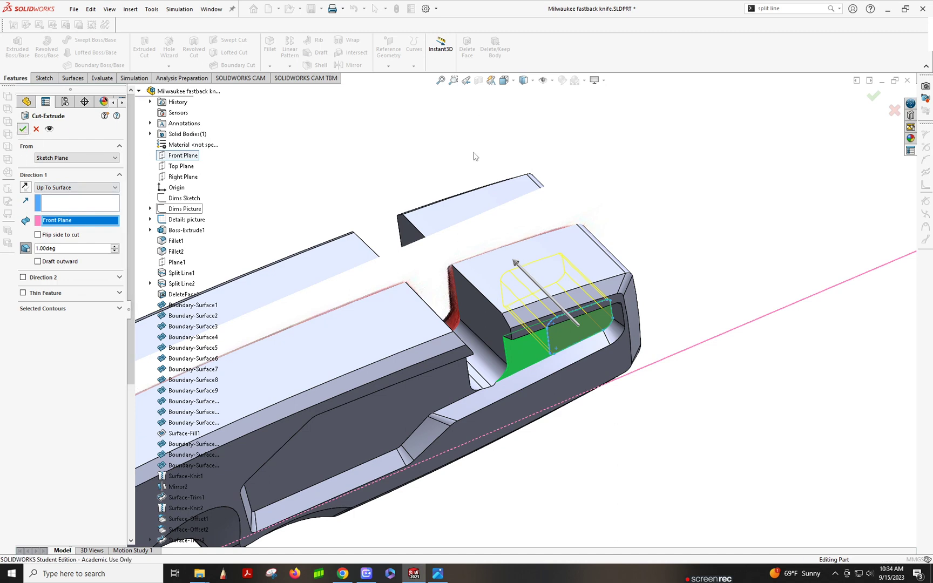
- Inspect the drafted rear opening from the front and at oblique angles against the reference picture and the neighbouring notch
{"action": "key", "text": "ctrl+1"}
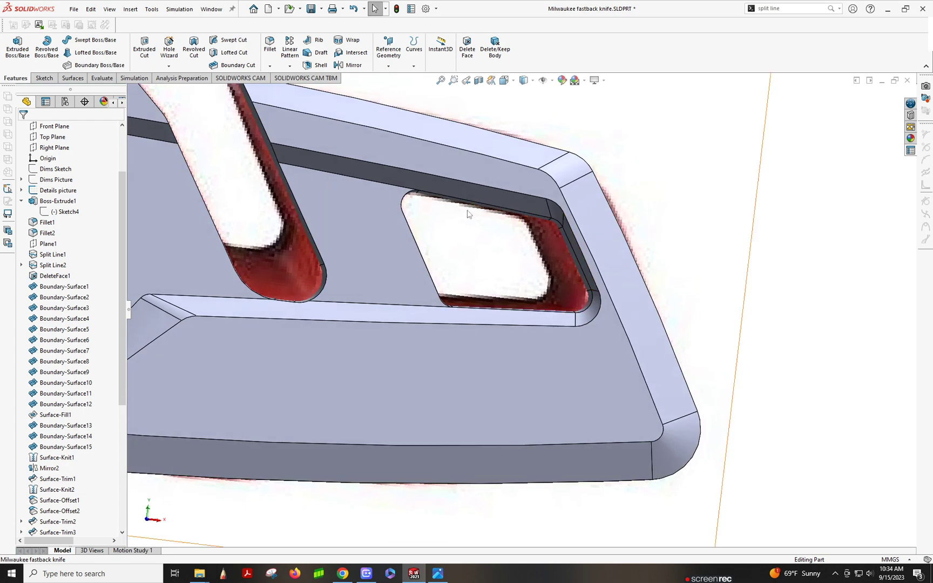
{"action": "middle_click_drag", "start_coordinate": [487, 273], "coordinate": [439, 301]}
{"action": "key", "text": "Escape"}
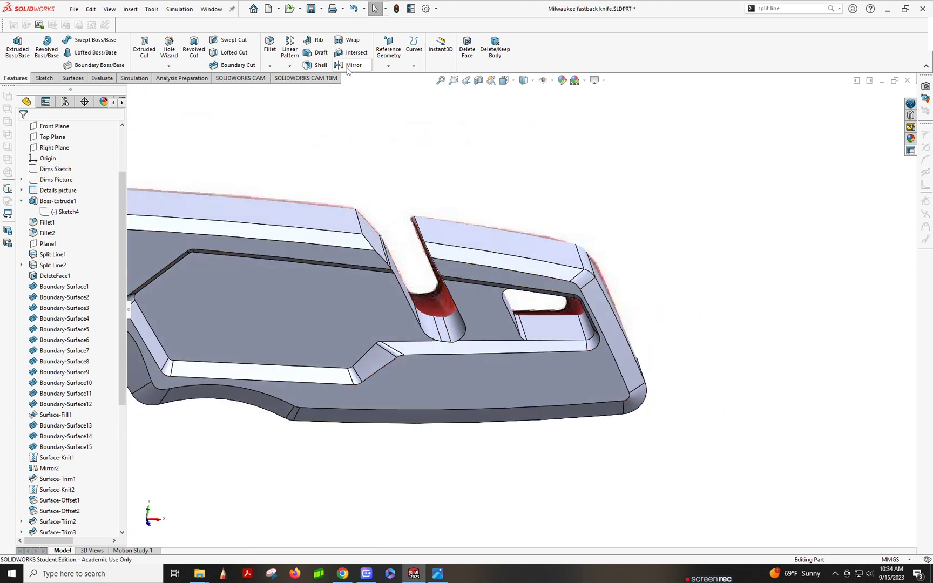
{"action": "middle_click_drag", "start_coordinate": [509, 436], "coordinate": [575, 406]}
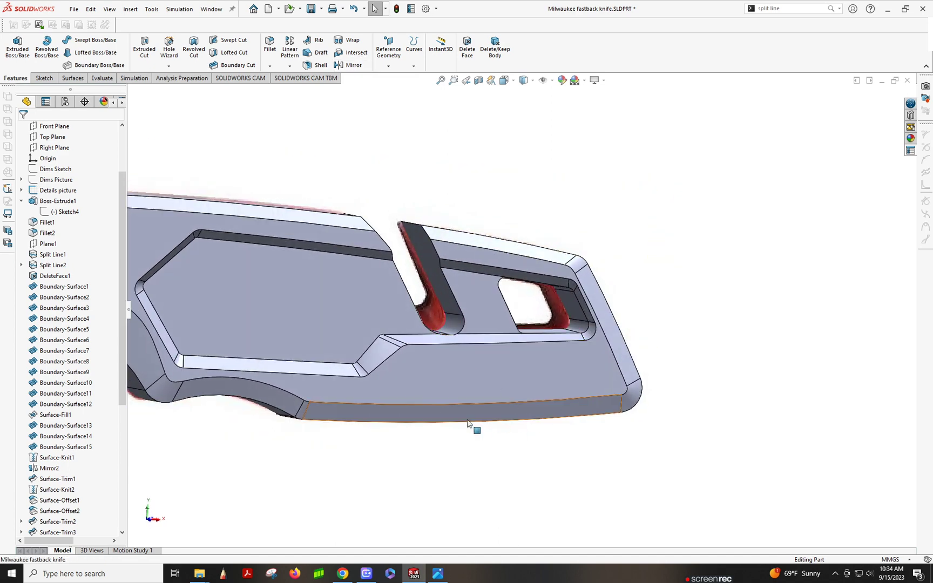
{"action": "middle_click_drag", "start_coordinate": [467, 423], "coordinate": [438, 391]}
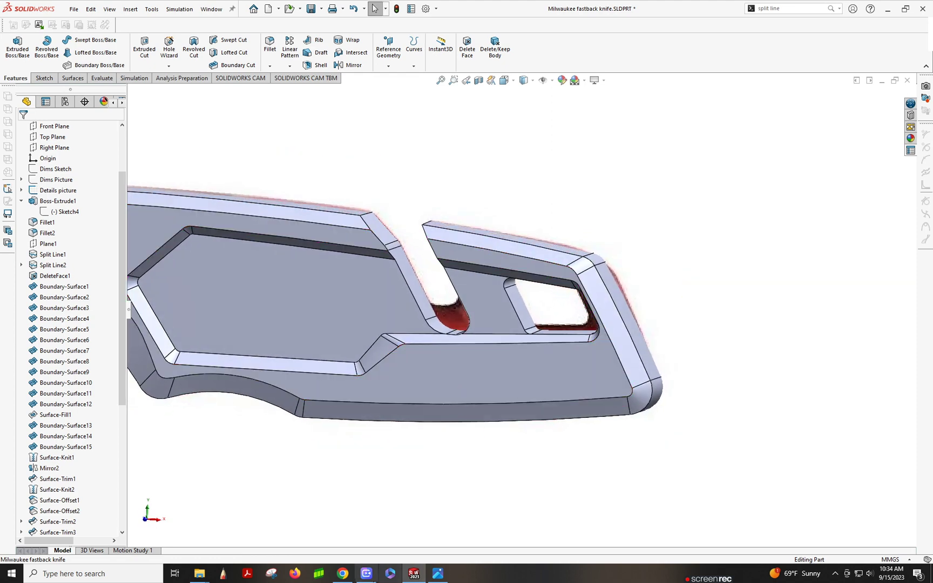